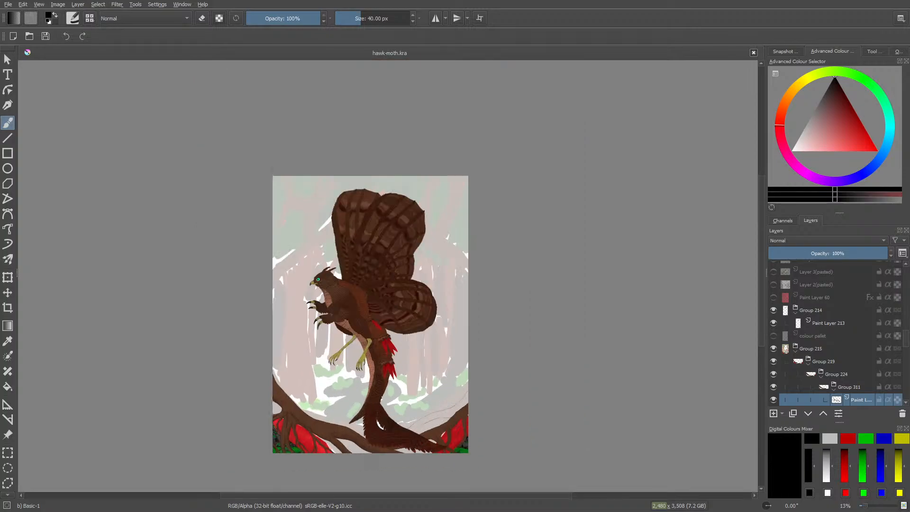
- Examine the bark texture on the branch beneath the creature's tail feathers, both in close-up and against the whole painting
scroll(371, 442, "up", 10)
scroll(453, 396, "down", 6)
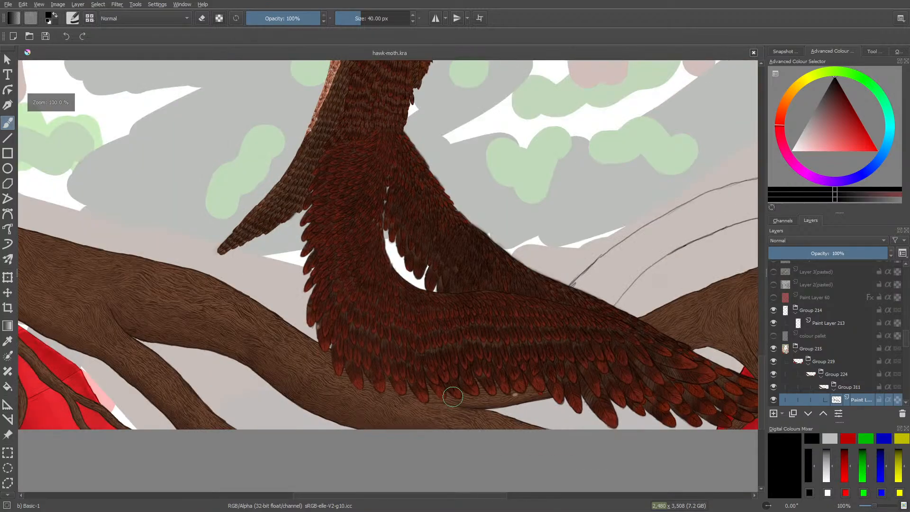
scroll(536, 236, "up", 4)
scroll(538, 236, "up", 2)
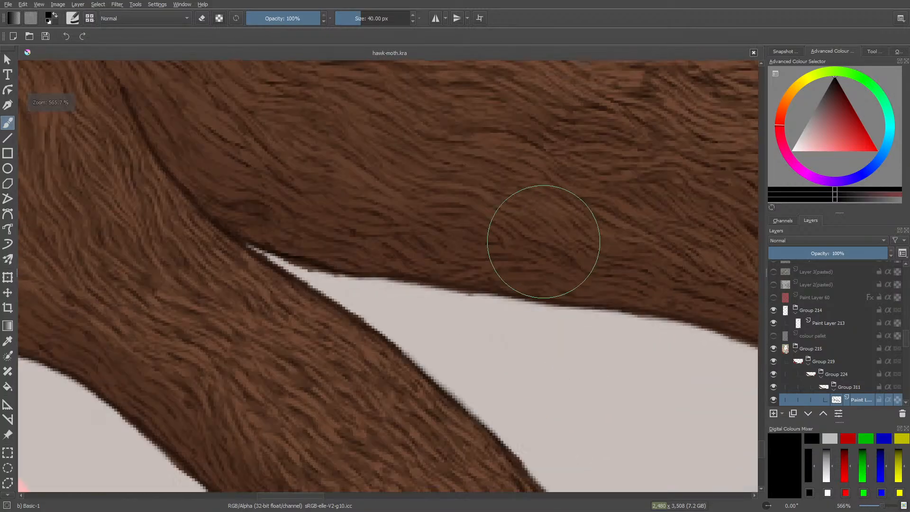
scroll(540, 237, "down", 5)
scroll(488, 176, "up", 6)
scroll(438, 274, "down", 8)
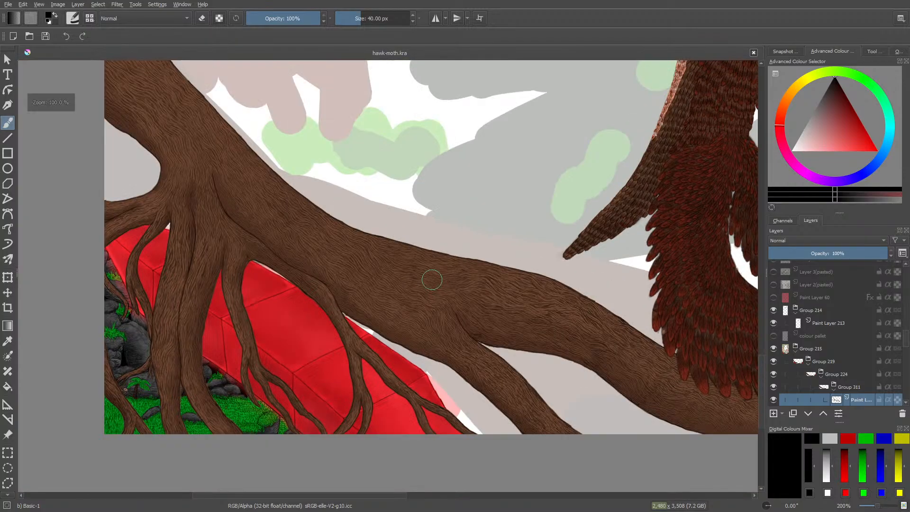
scroll(276, 307, "up", 3)
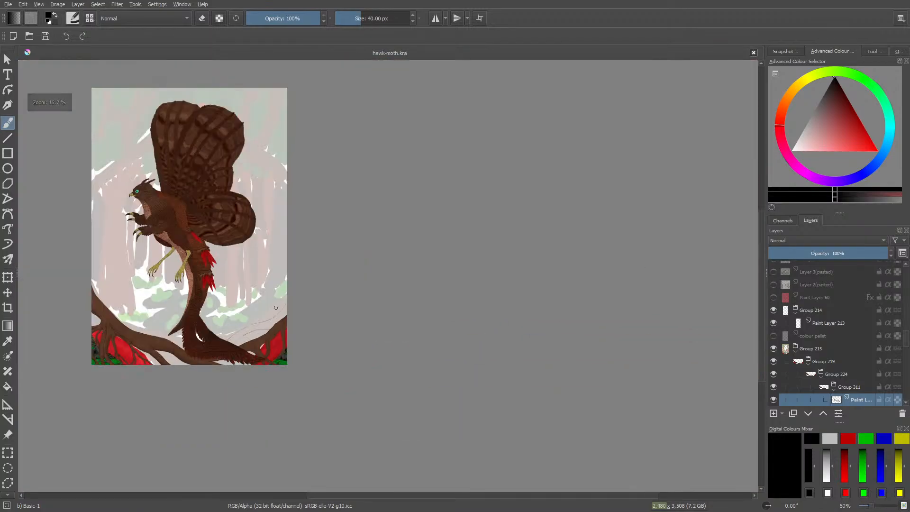
scroll(260, 326, "up", 3)
scroll(222, 341, "down", 3)
scroll(189, 355, "up", 6)
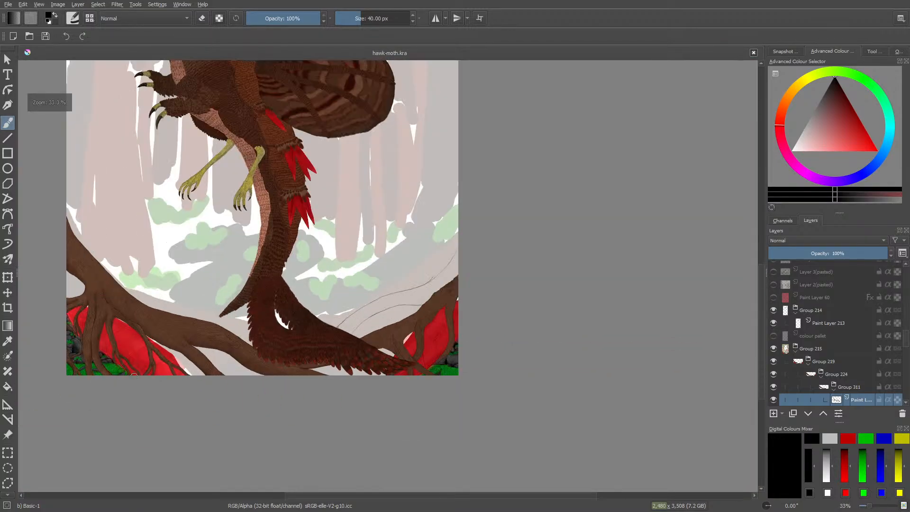
scroll(188, 355, "up", 2)
scroll(250, 368, "down", 3)
scroll(266, 372, "up", 6)
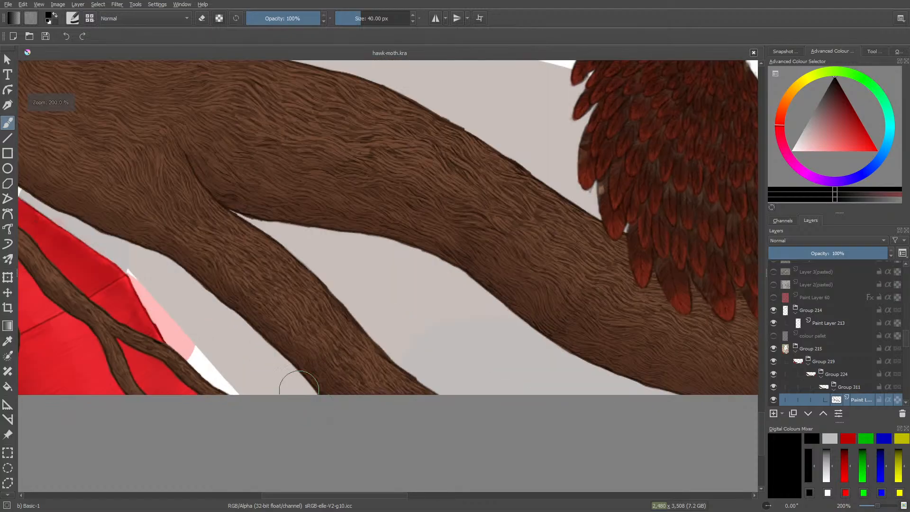
- Examine the bark lines and shading on the trunk and roots that spread over the red blocks
scroll(274, 364, "down", 7)
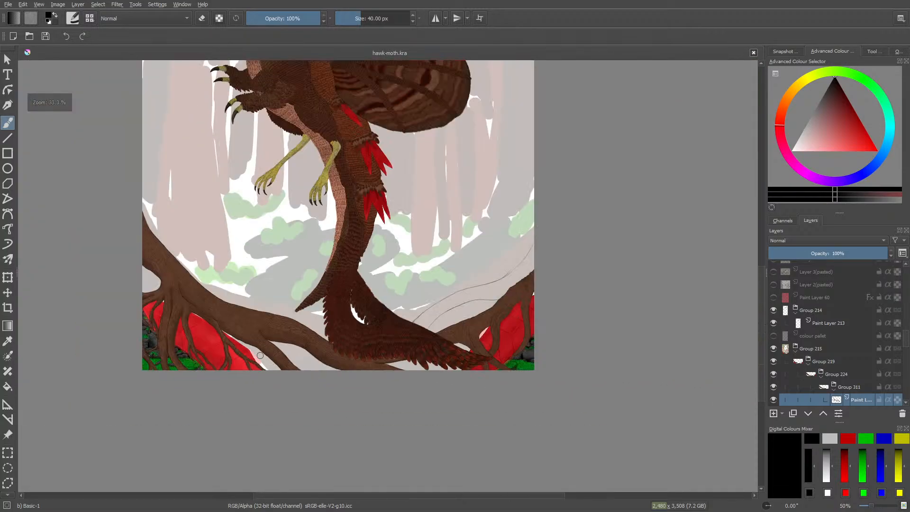
scroll(272, 366, "up", 5)
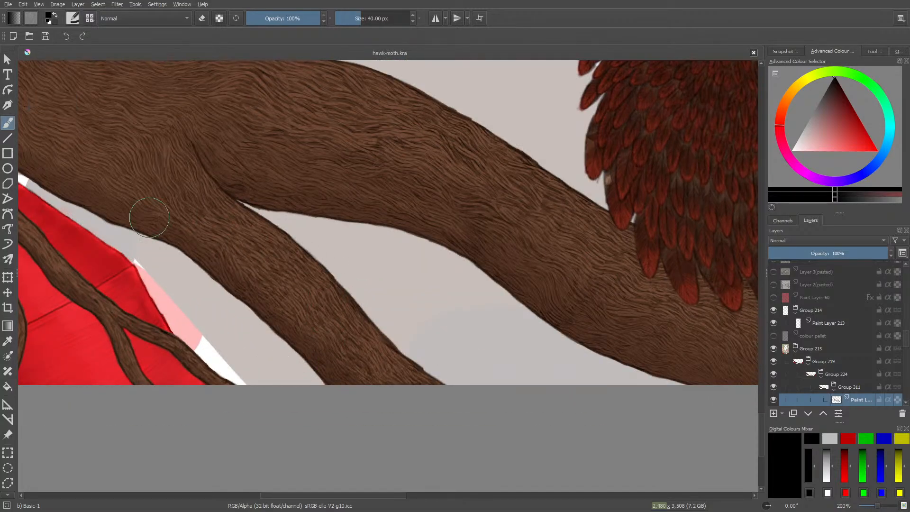
scroll(208, 282, "down", 5)
scroll(71, 179, "up", 4)
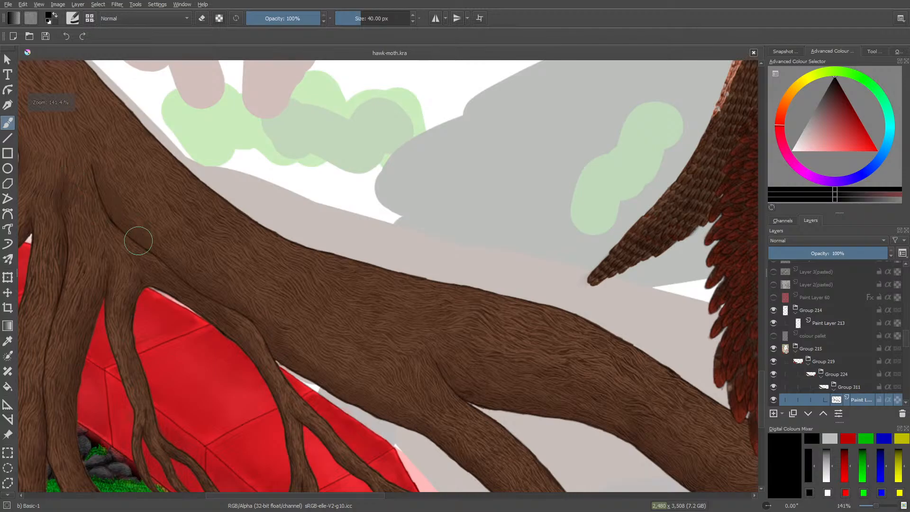
scroll(138, 243, "up", 1)
scroll(71, 101, "up", 2)
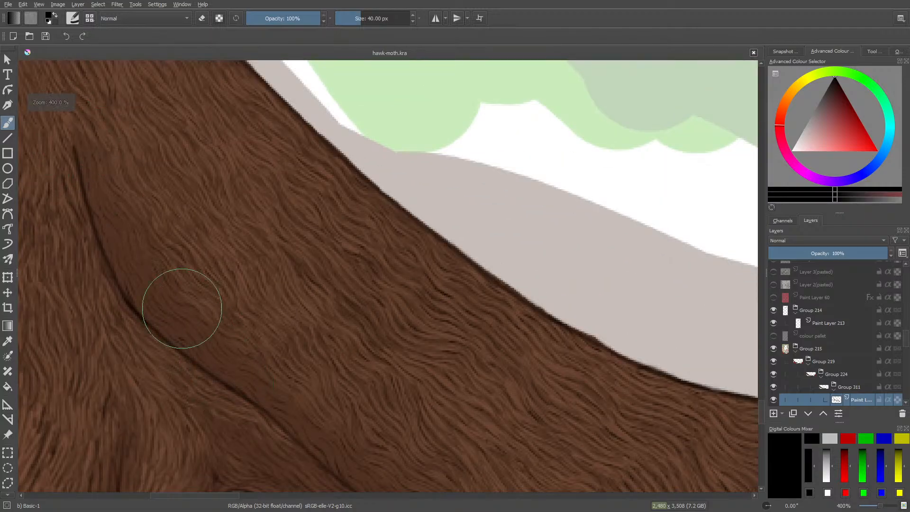
scroll(203, 331, "down", 6)
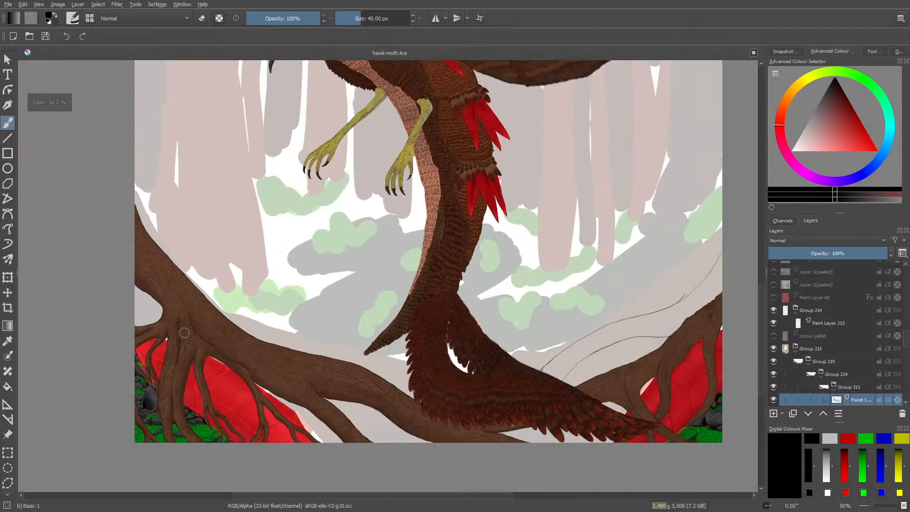
scroll(151, 357, "up", 3)
scroll(150, 357, "down", 3)
scroll(161, 375, "up", 7)
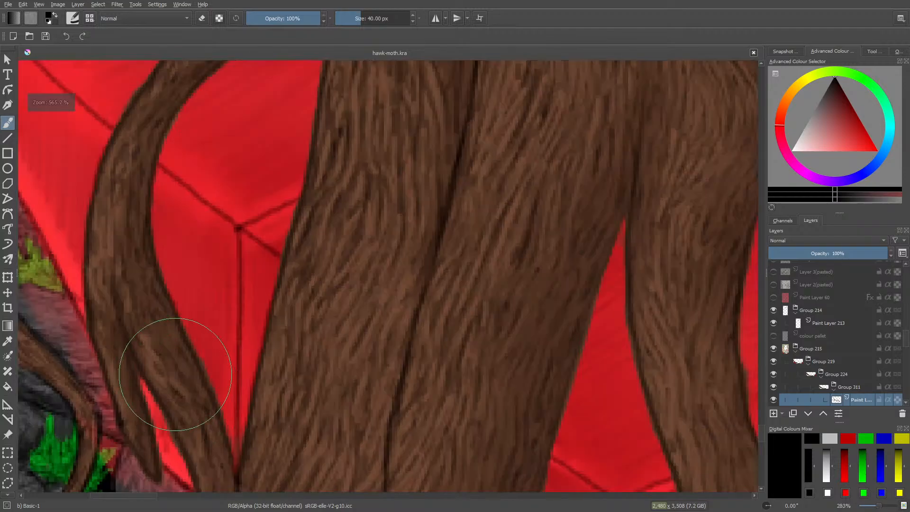
scroll(143, 397, "down", 5)
scroll(158, 422, "up", 2)
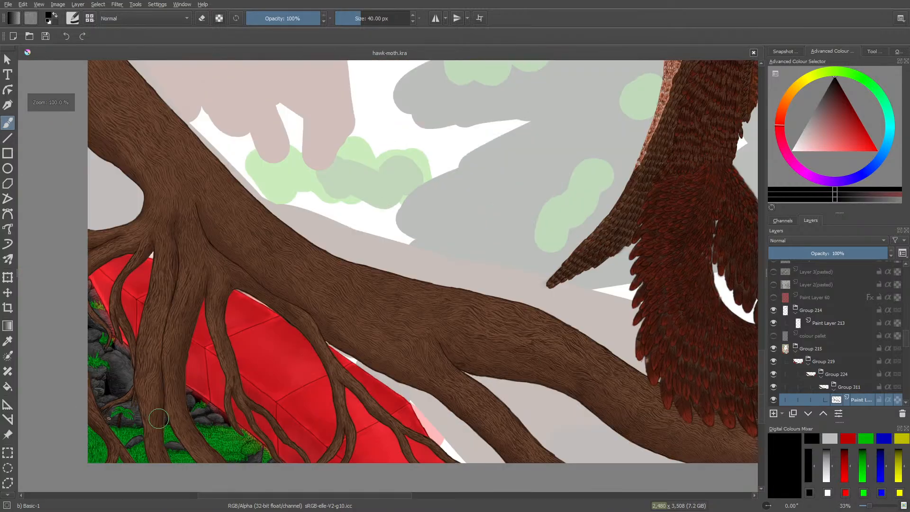
scroll(158, 422, "down", 2)
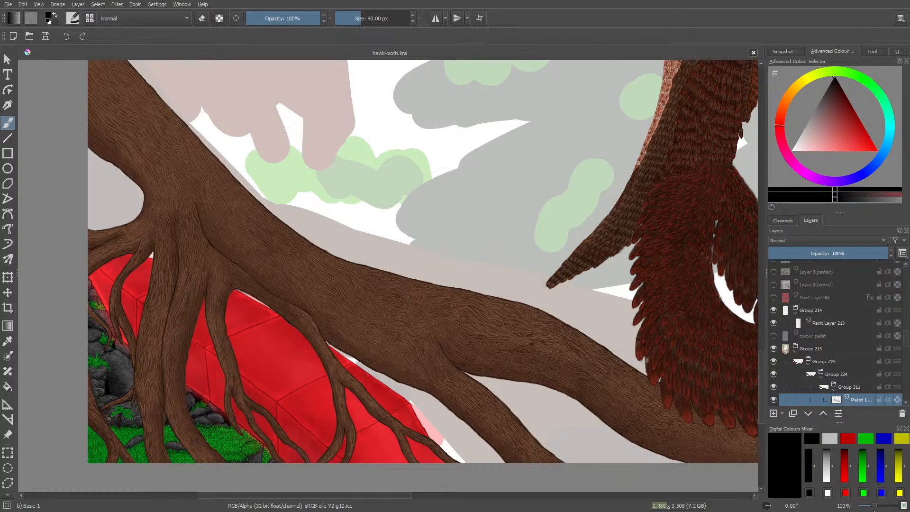
- Compare the root bark with the selected paint layer of Group 311 hidden and shown
left_click_drag(877, 507, 883, 507)
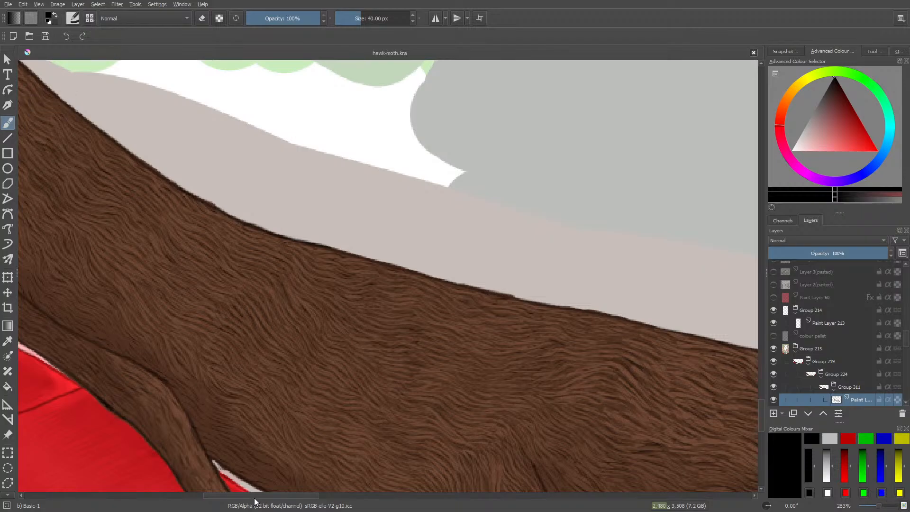
left_click_drag(254, 497, 139, 497)
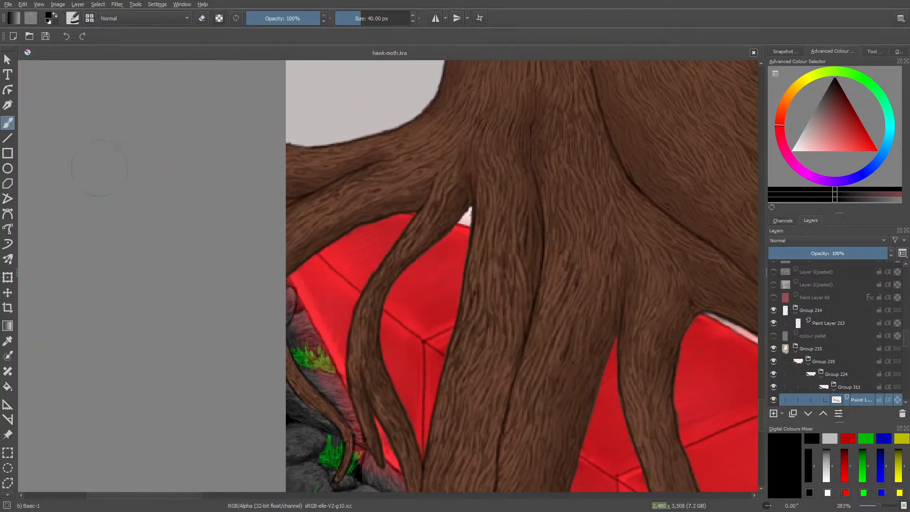
scroll(761, 409, "down", 2)
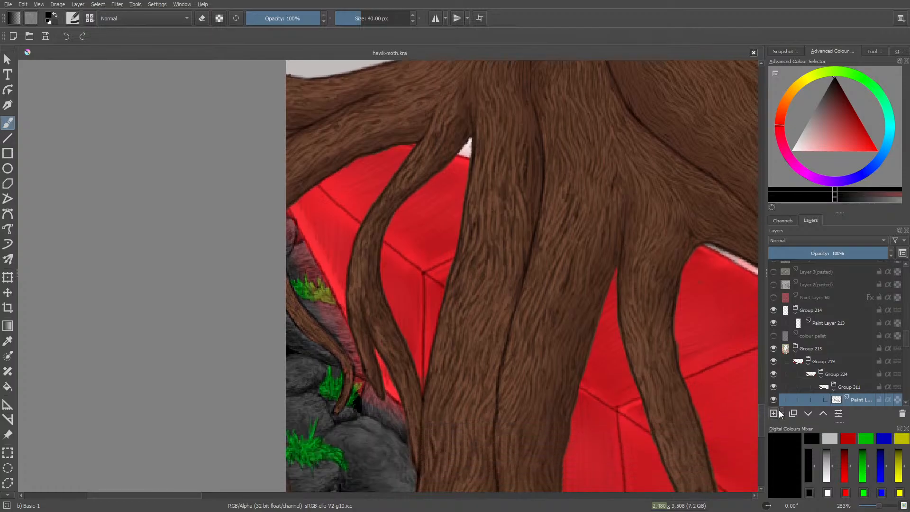
left_click_drag(879, 507, 881, 508)
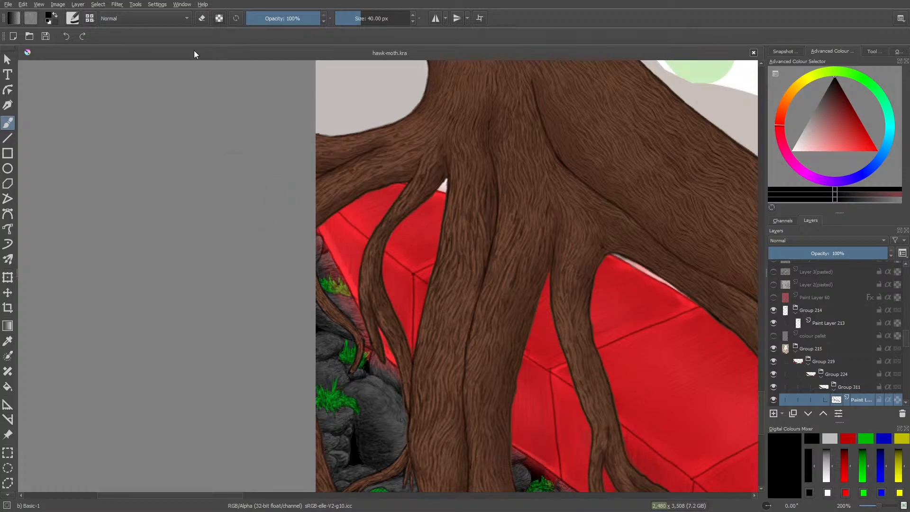
left_click(74, 22)
left_click(774, 400)
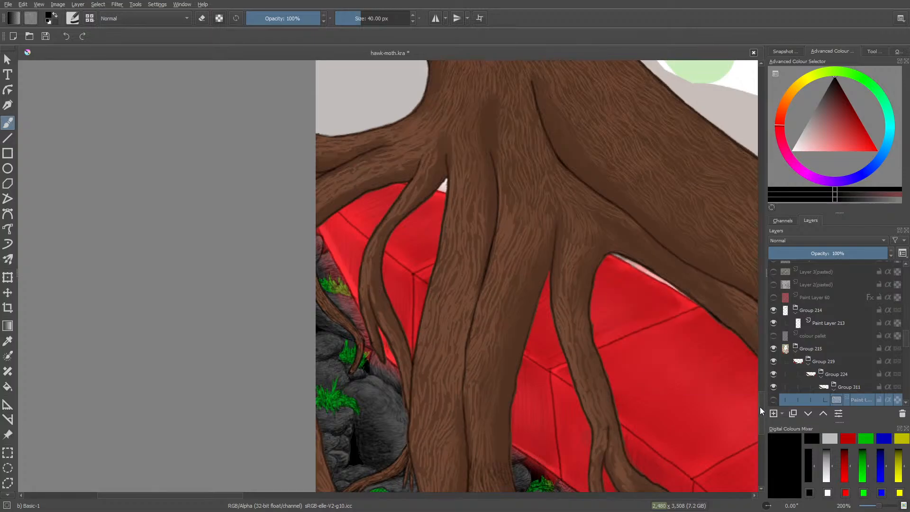
left_click(773, 400)
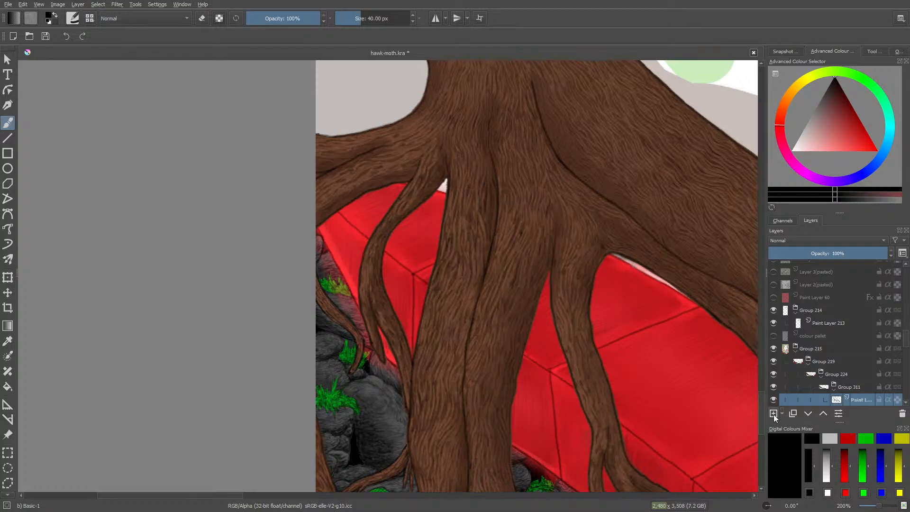
- Sample the dark brown of the roots as the brush colour while the selected bark layer is temporarily hidden
left_click(773, 400)
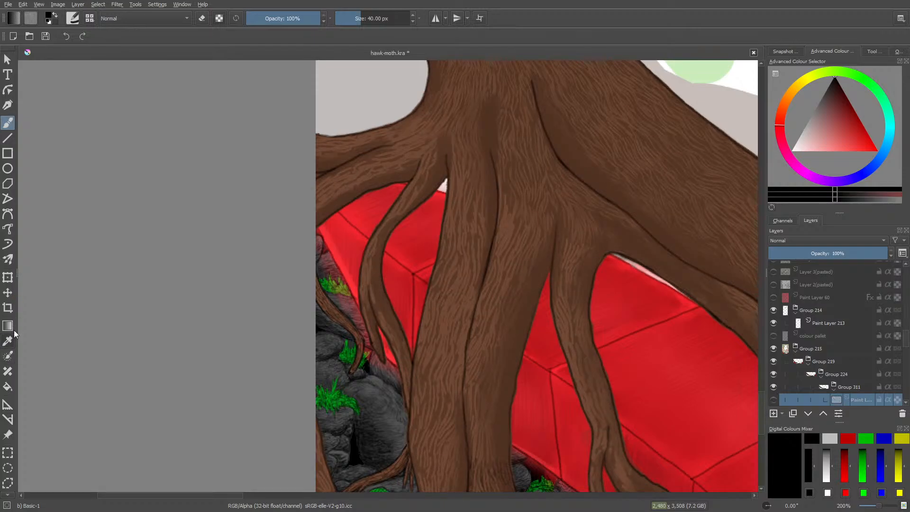
left_click(9, 341)
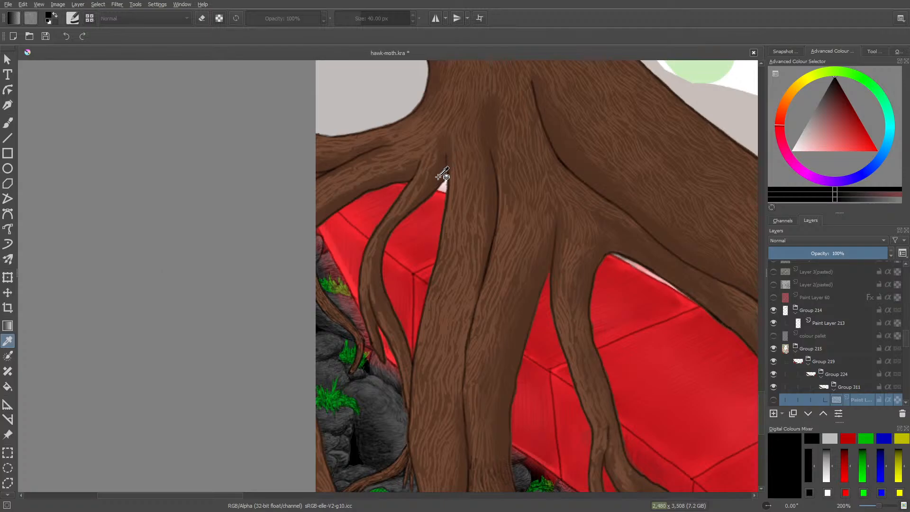
left_click(443, 176)
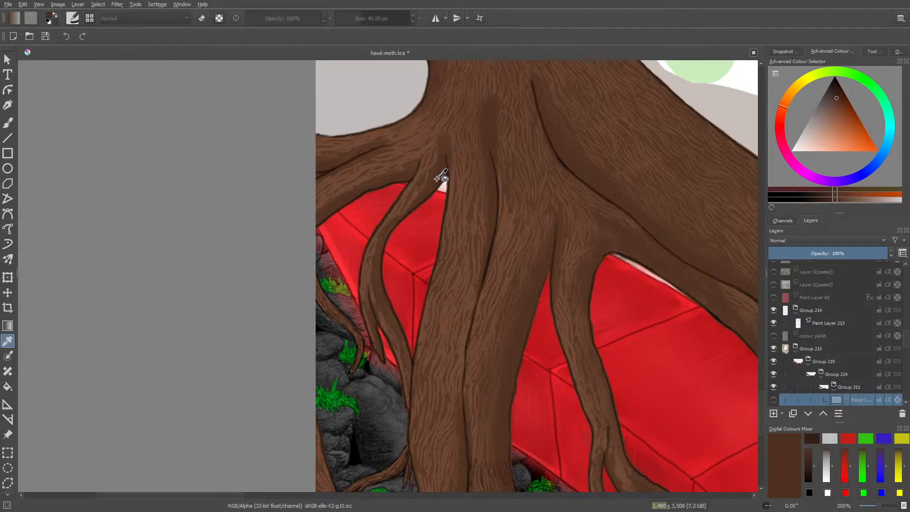
left_click(8, 123)
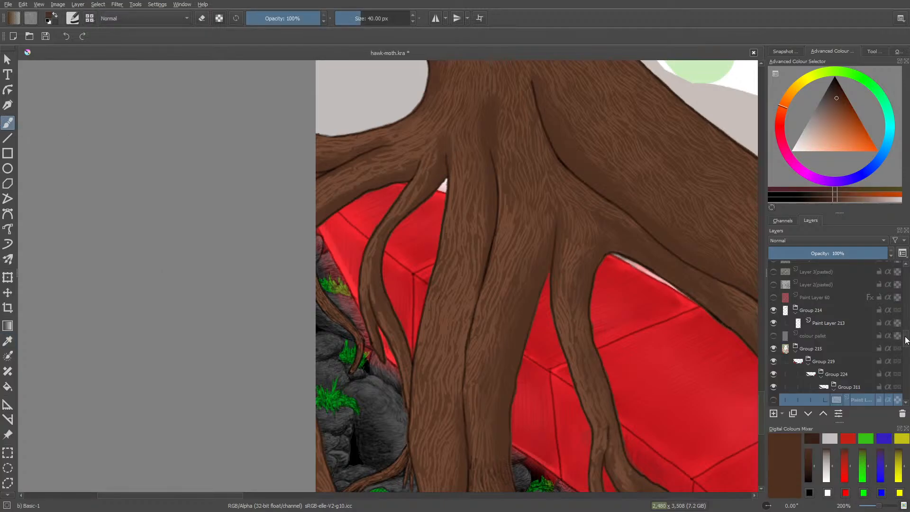
scroll(906, 345, "down", 2)
left_click(774, 354)
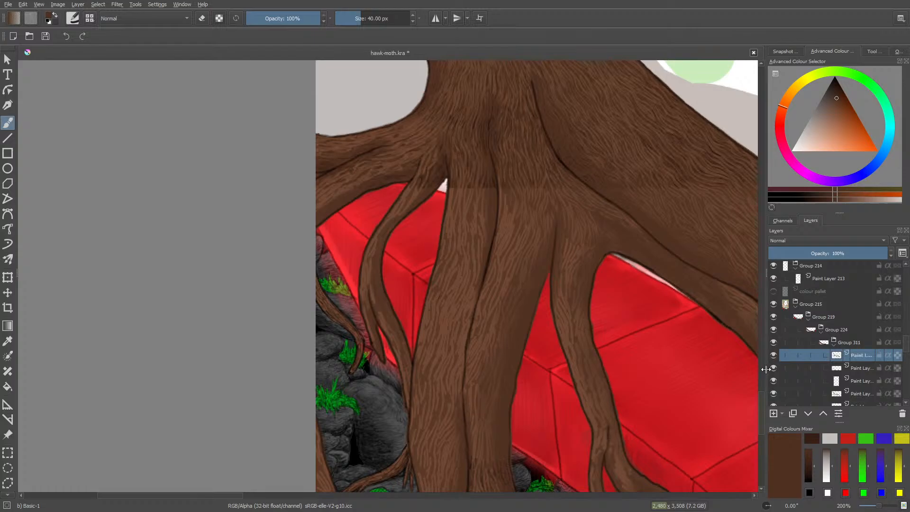
- Toggle the visibility of the three paint layers below the selected one in Group 311 to examine each layer's contribution
scroll(901, 351, "down", 1)
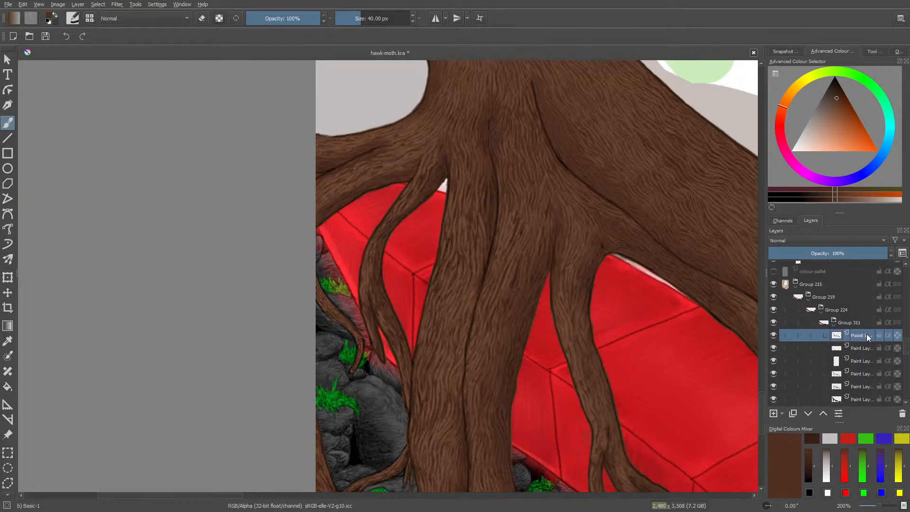
left_click(774, 349)
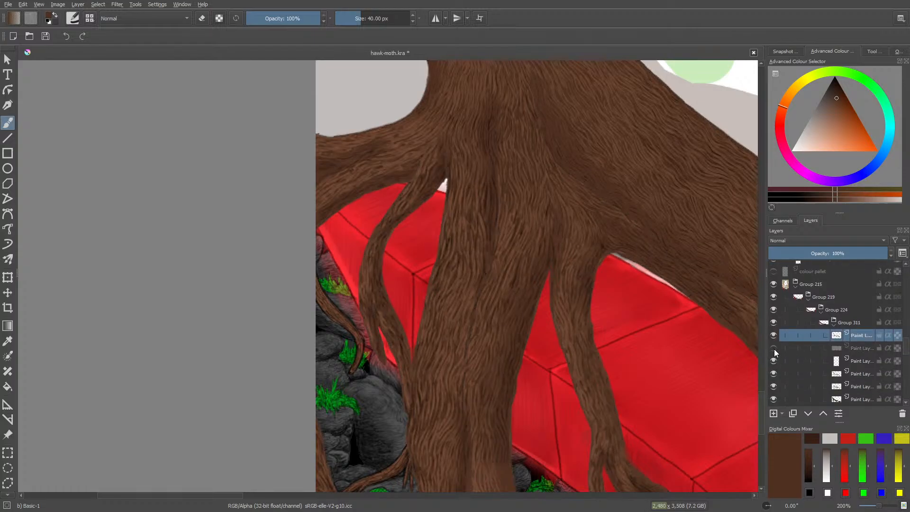
left_click(773, 347)
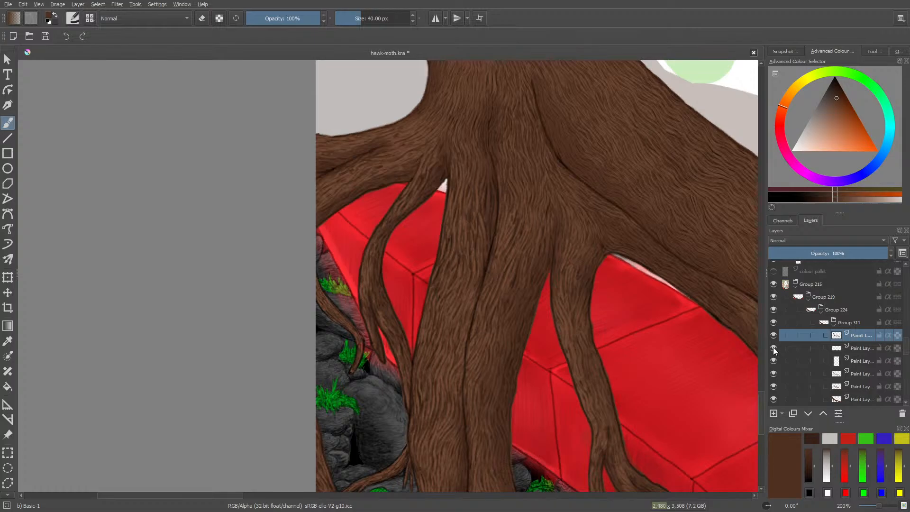
left_click(775, 348)
left_click(775, 348)
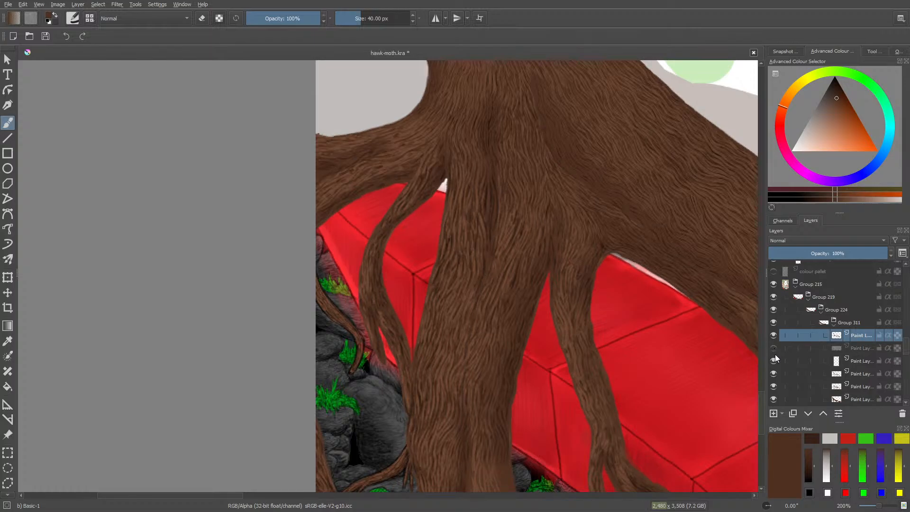
left_click(775, 359)
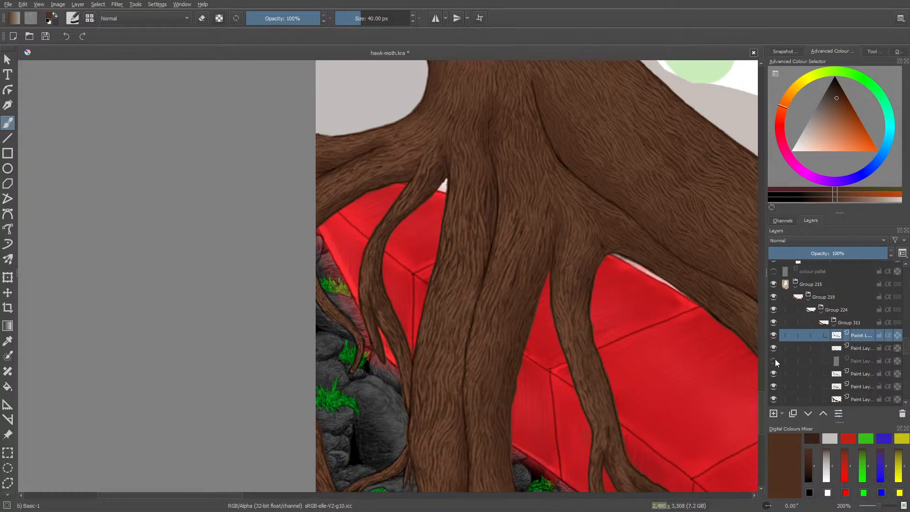
left_click(775, 360)
left_click(774, 373)
left_click(774, 374)
- Reduce the brush size to 9.47 px and switch to the b) Basic-2 Opacity brush preset
left_click_drag(375, 18, 351, 19)
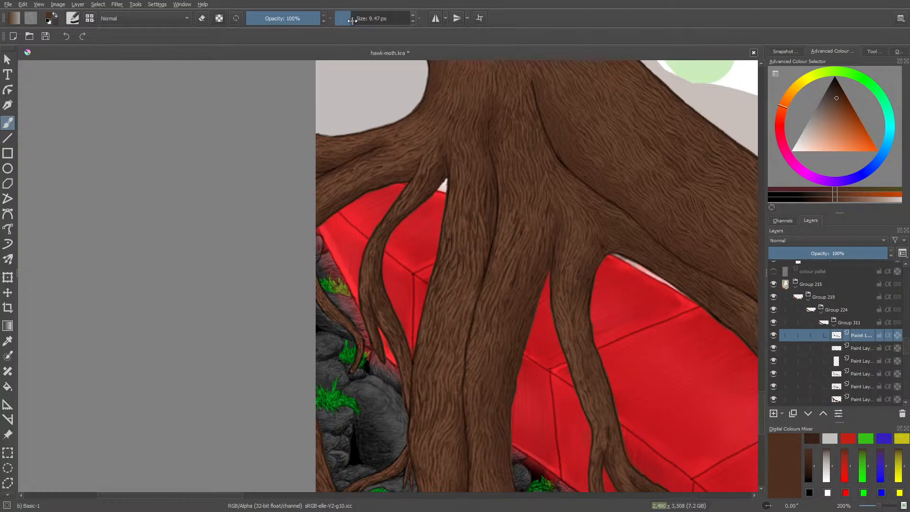
left_click(72, 21)
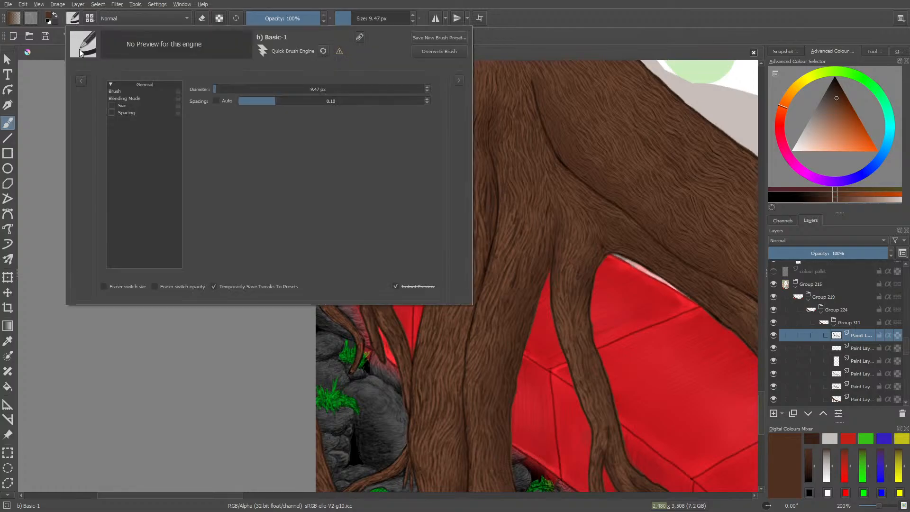
left_click(80, 81)
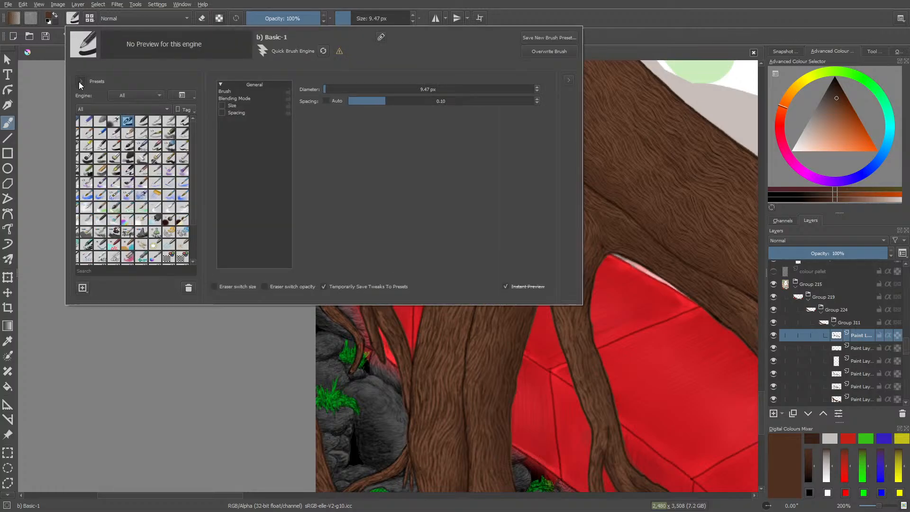
left_click(142, 121)
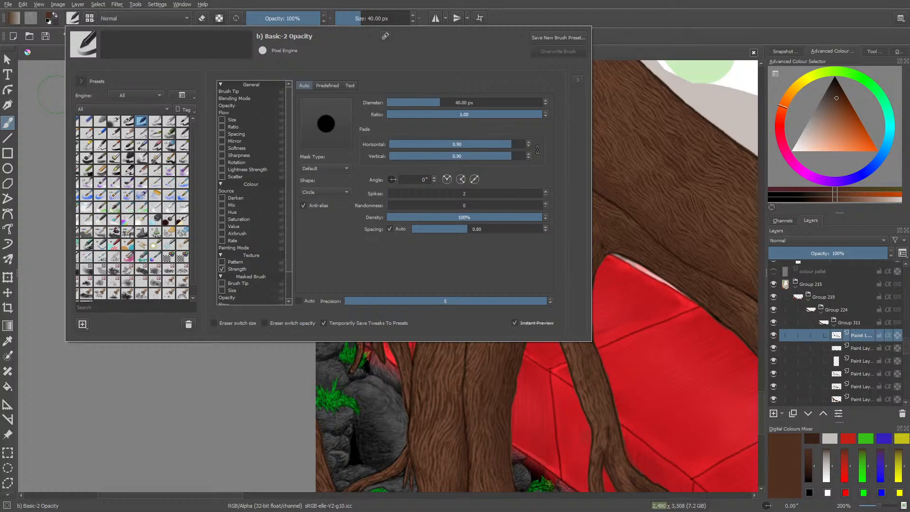
right_click(54, 93)
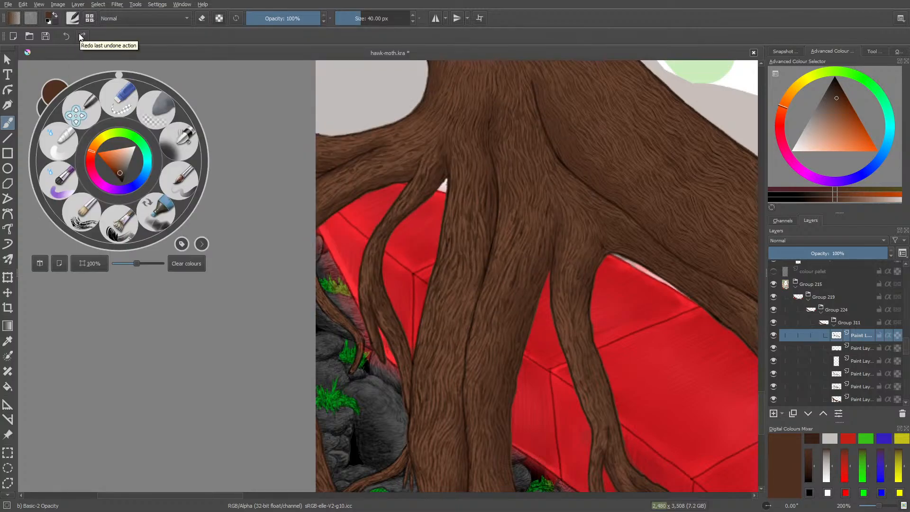
- Try the a) Eraser Circle brush at 14.46 px, and return to b) Basic-2 Opacity with a brush size of 8.64 px
left_click(177, 352)
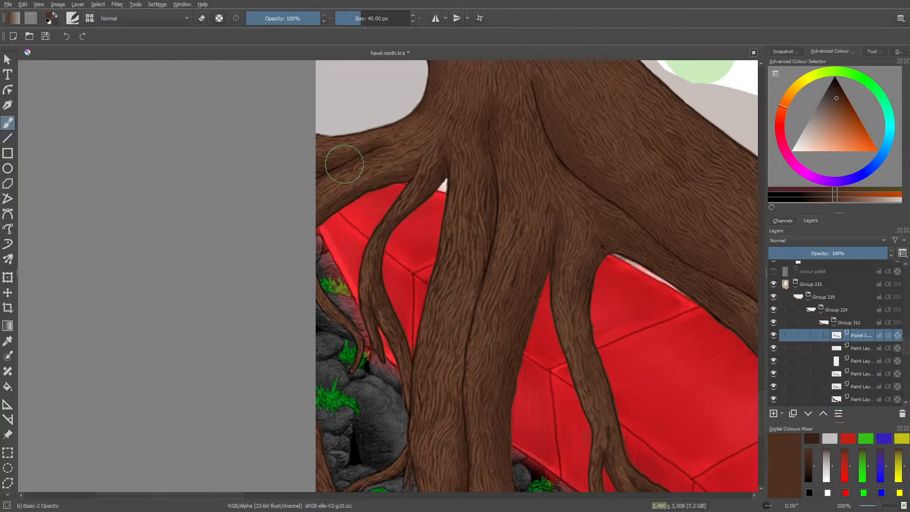
left_click(354, 16)
left_click_drag(354, 16, 353, 17)
key("e")
key("bracketleft")
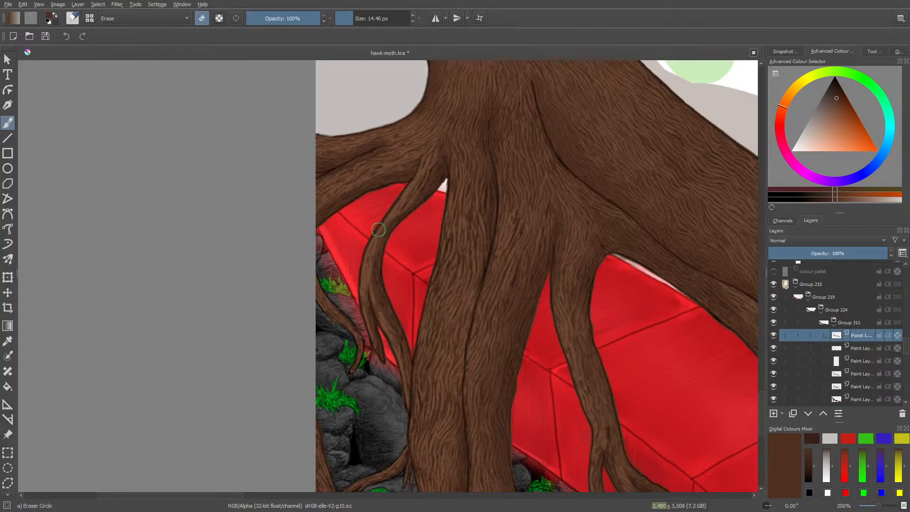
key("/")
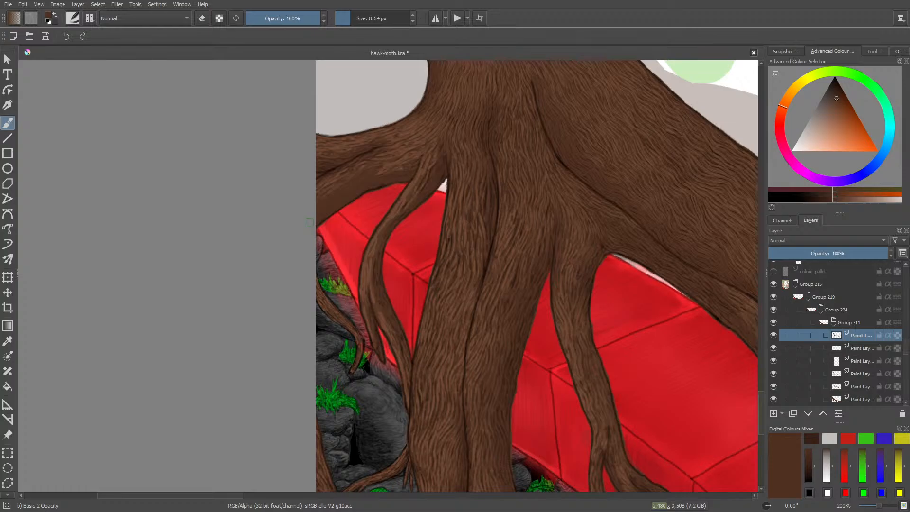
key("ctrl")
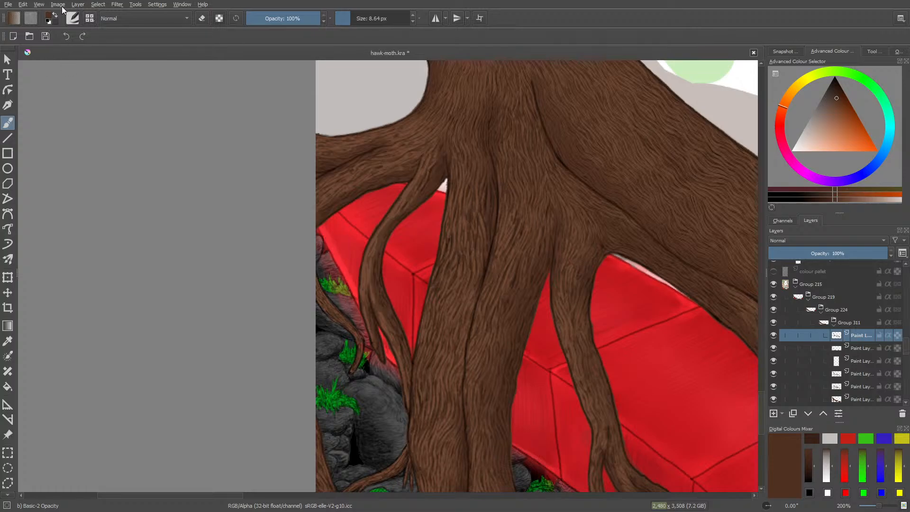
- Close hawk-moth.kra without saving and reopen the file from the digi tekenimngen folder
left_click(754, 53)
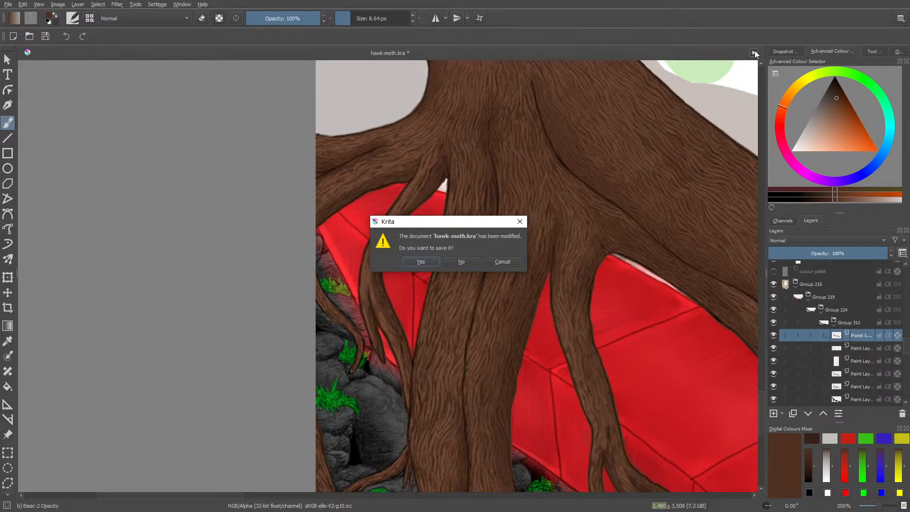
left_click(463, 261)
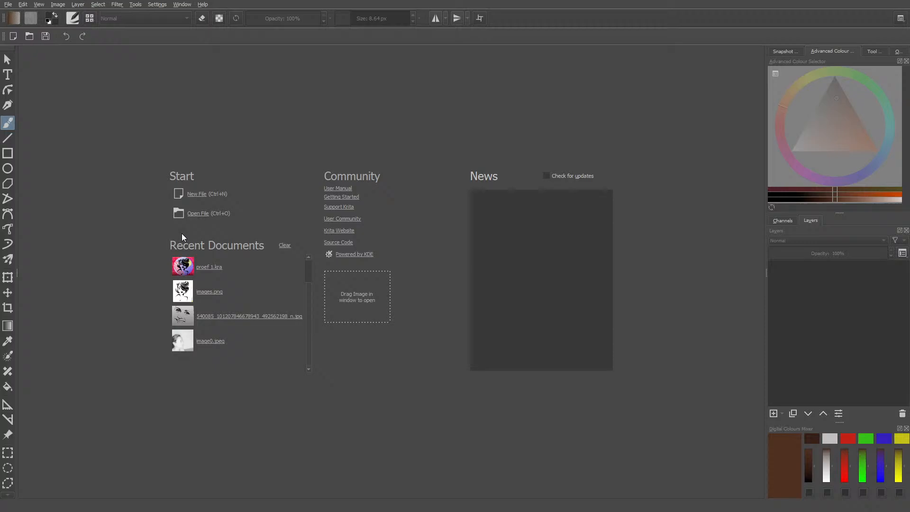
left_click(190, 213)
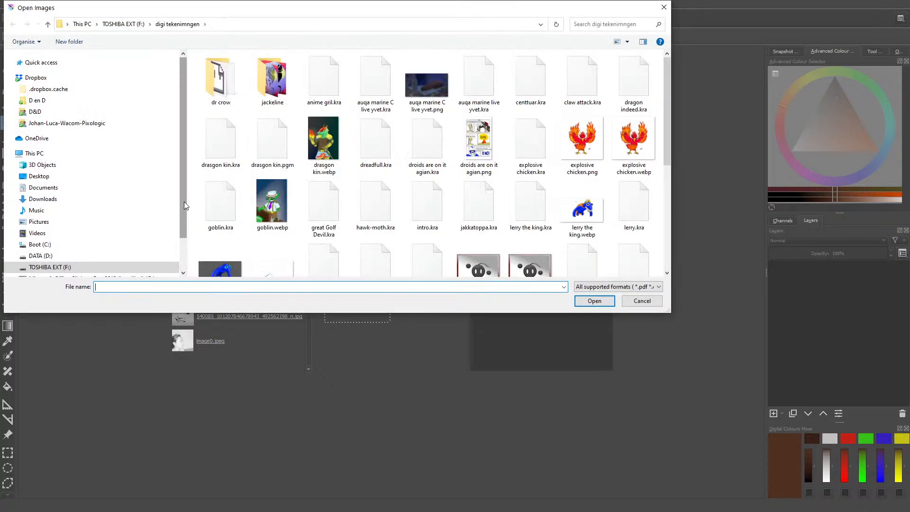
left_click(373, 209)
left_click(583, 301)
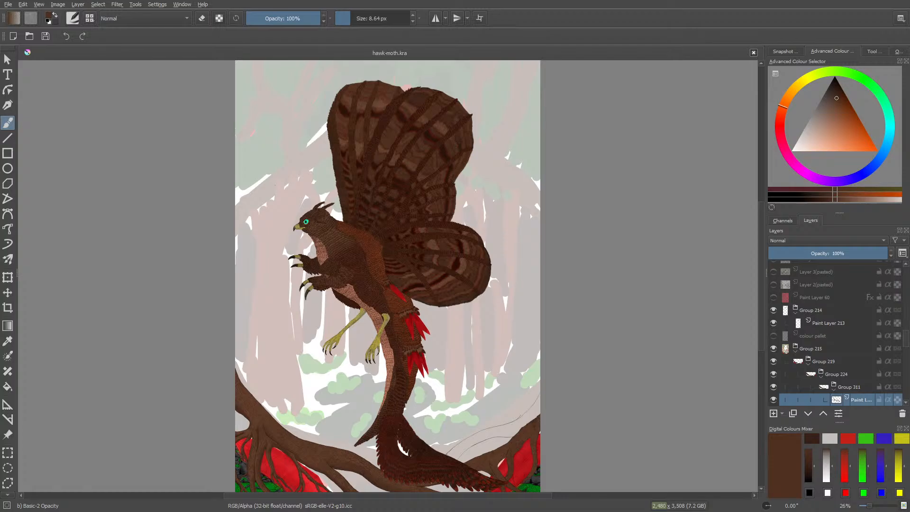
- Select the fifth paint layer in Group 311 and toggle its visibility and that of the layer below to examine their contribution
left_click_drag(905, 337, 905, 346)
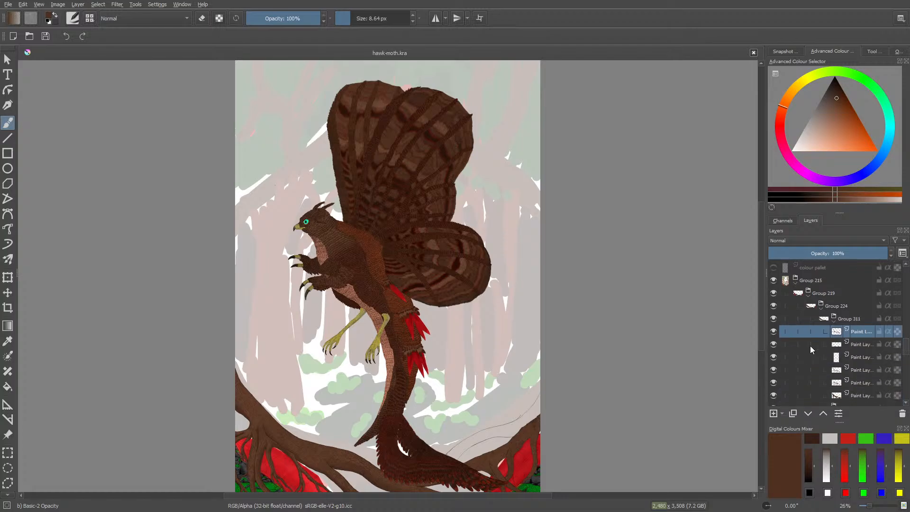
left_click(860, 383)
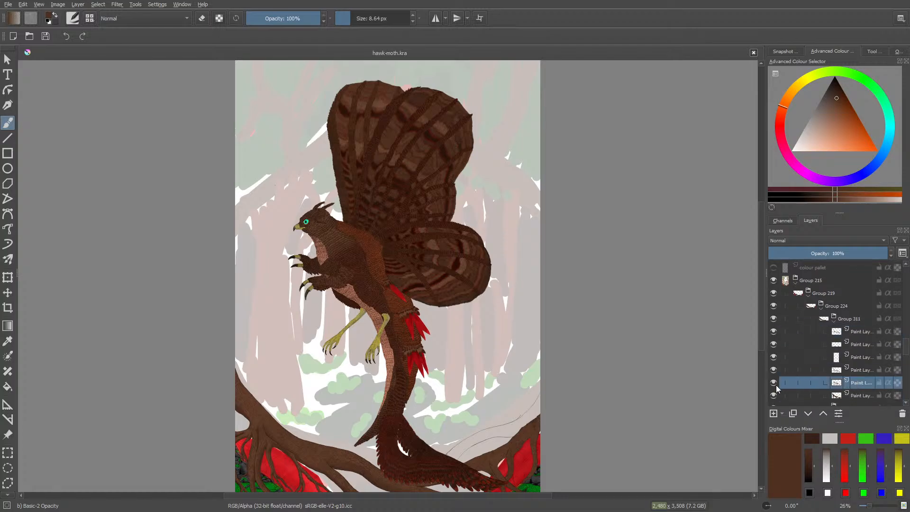
left_click(776, 384)
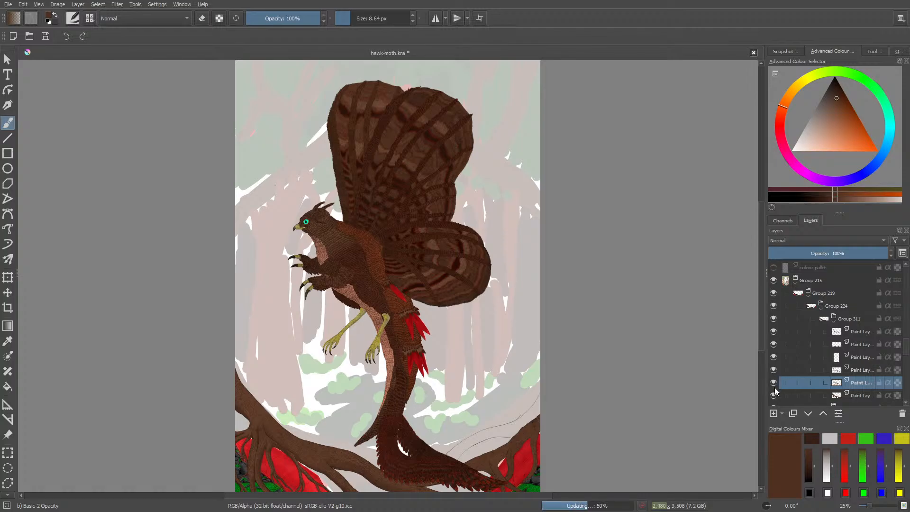
mouse_move(776, 389)
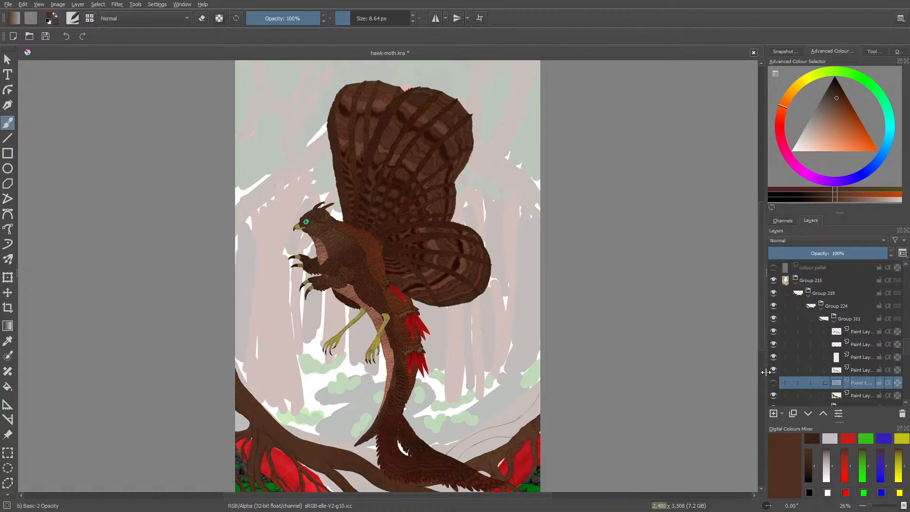
left_click(777, 386)
left_click(777, 386)
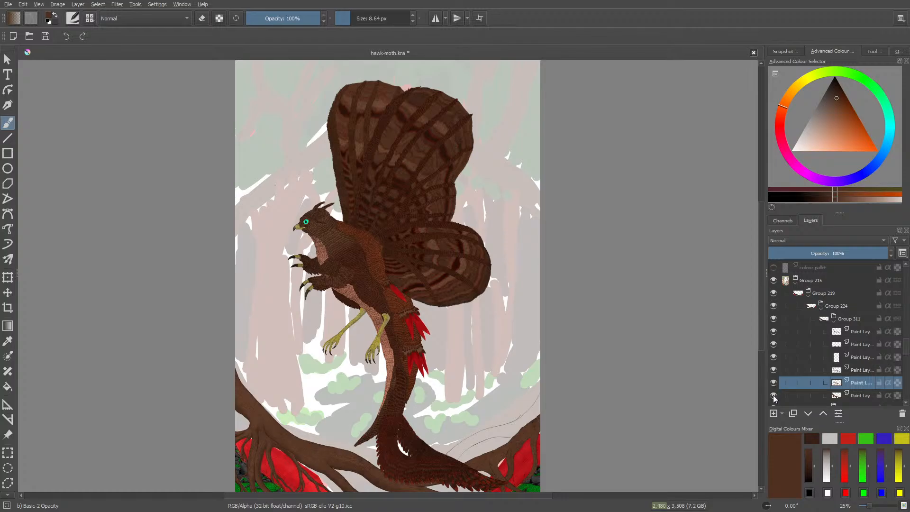
left_click(774, 396)
left_click(773, 397)
left_click(775, 386)
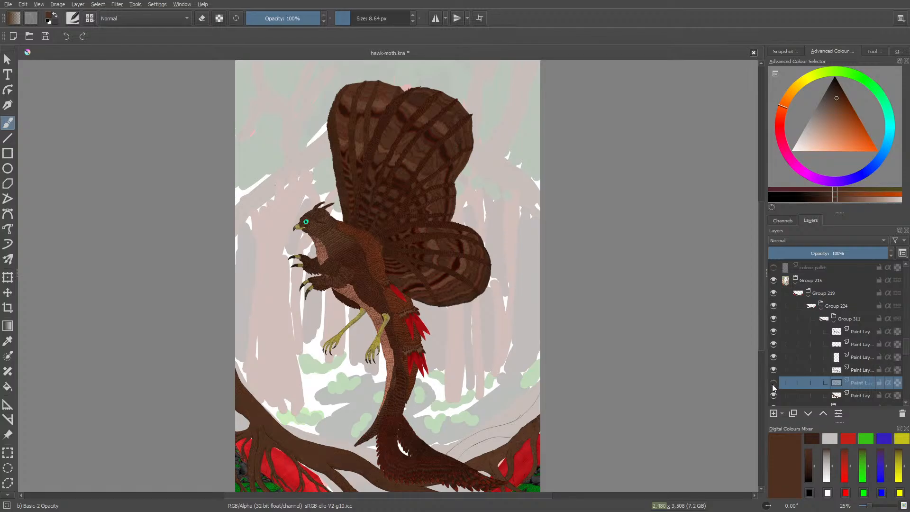
left_click(776, 387)
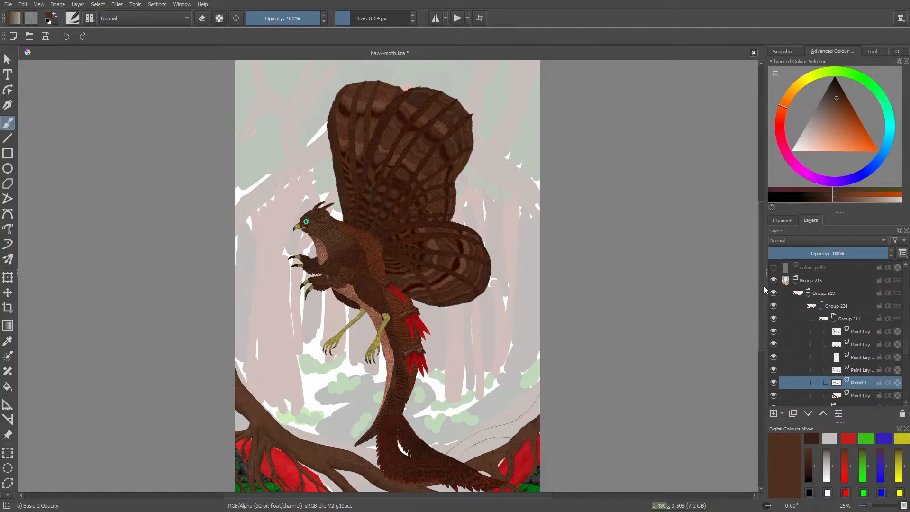
- Choose the k) Blender Basic brush preset and set its size to 6.43 px for the tree roots
scroll(764, 284, "down", 4)
scroll(498, 498, "left", 5)
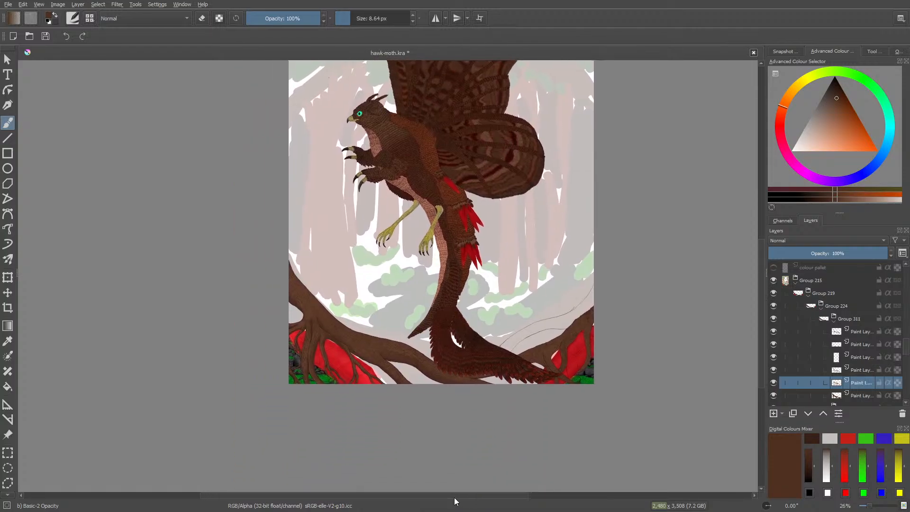
left_click(873, 506)
scroll(873, 506, "up", 4)
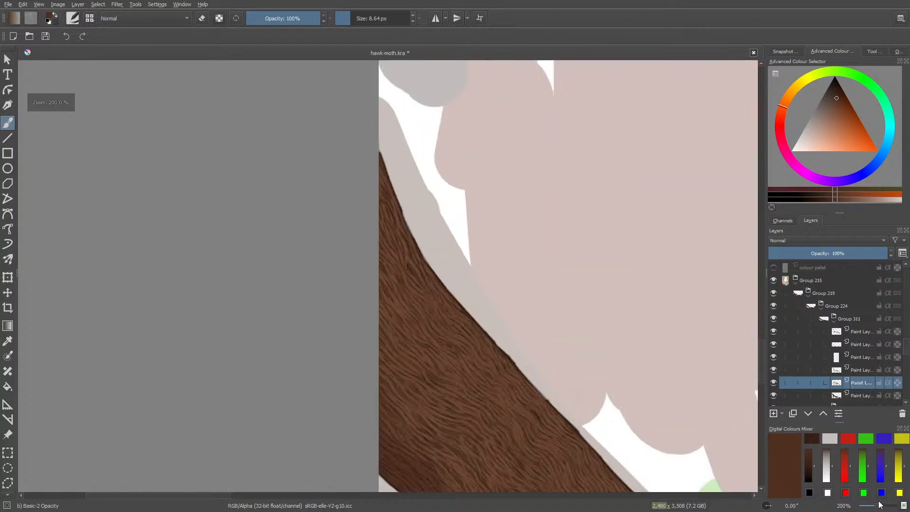
mouse_move(760, 386)
left_mouse_down()
mouse_move(760, 410)
mouse_move(761, 402)
left_mouse_up()
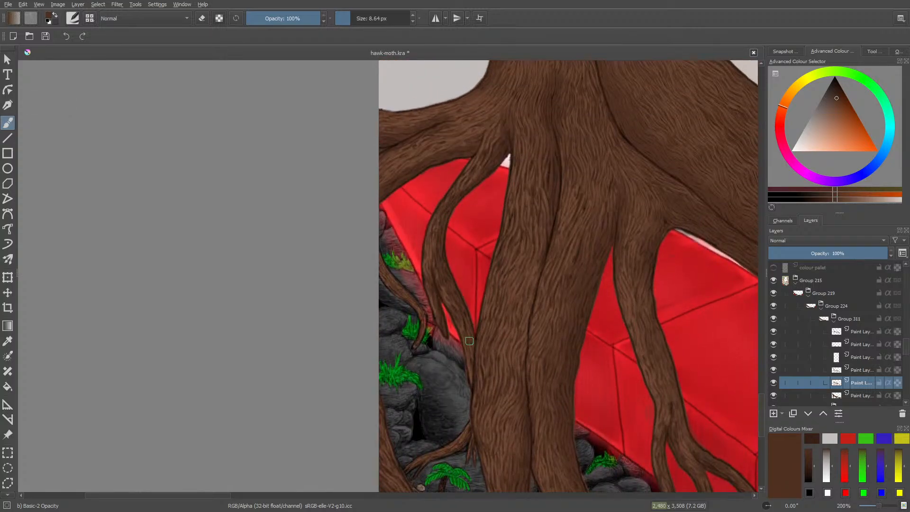
right_click(208, 190)
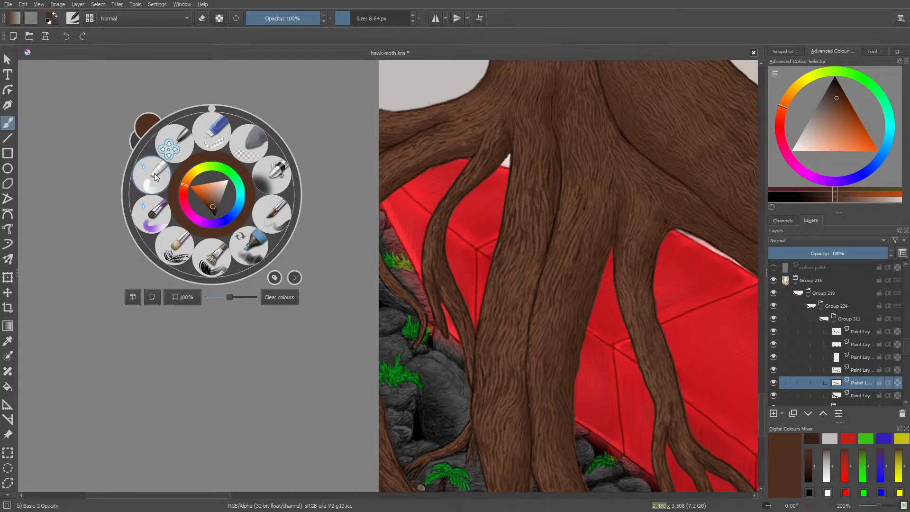
left_click(154, 172)
left_click_drag(240, 214, 220, 214)
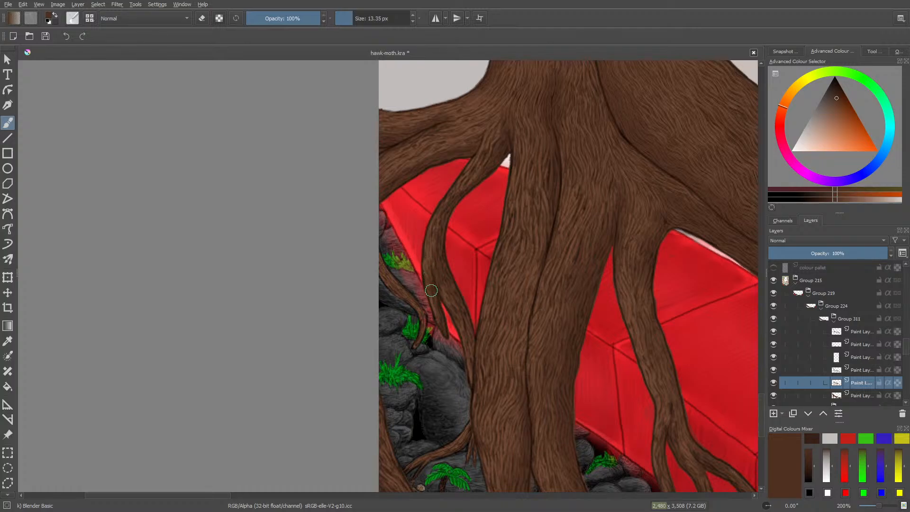
left_click(341, 18)
left_click(348, 18)
- Sample the brown bark as the brush colour from the thin root near the canvas's lower edge and from its upper fork
left_click_drag(761, 409, 763, 427)
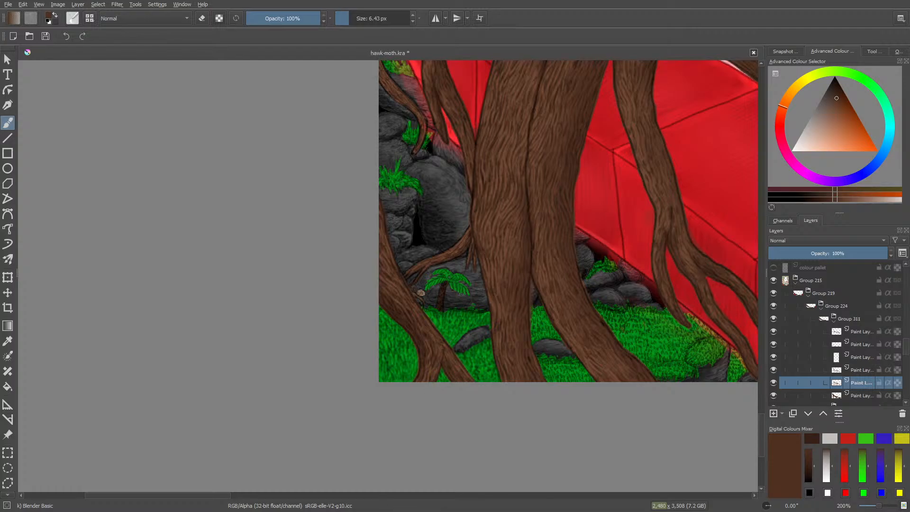
left_click_drag(195, 496, 259, 500)
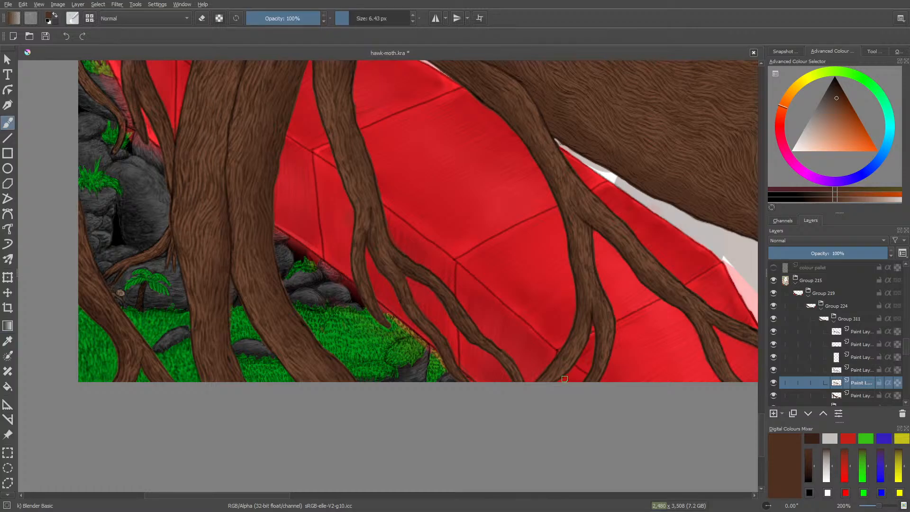
left_click(7, 341)
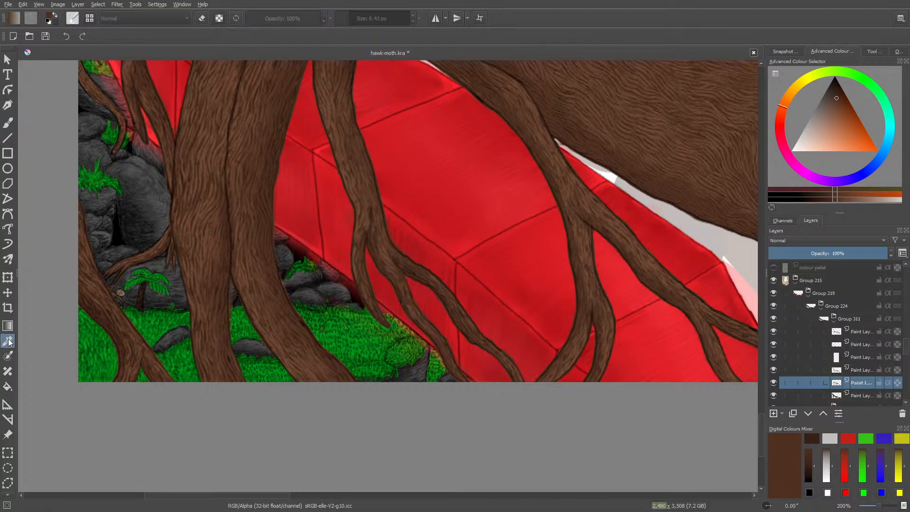
left_click(578, 353)
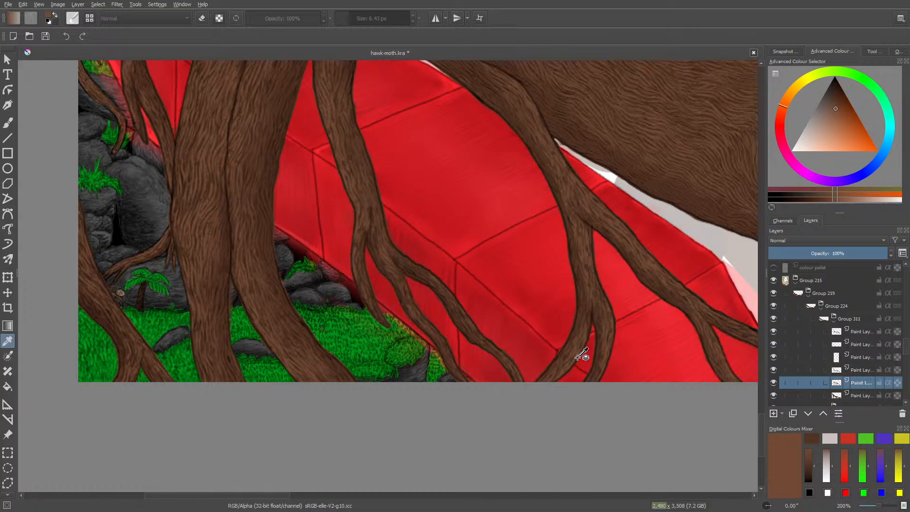
left_click(578, 357)
left_click(574, 361)
left_click(579, 357)
left_click(577, 356)
left_click(577, 356)
left_click(576, 359)
left_click(575, 361)
left_click(575, 360)
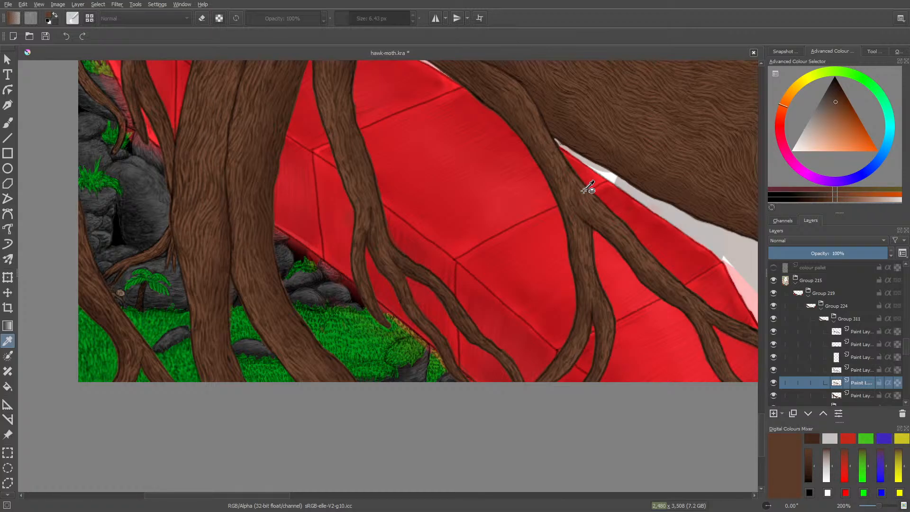
left_click(609, 203)
left_click(608, 212)
left_click(607, 211)
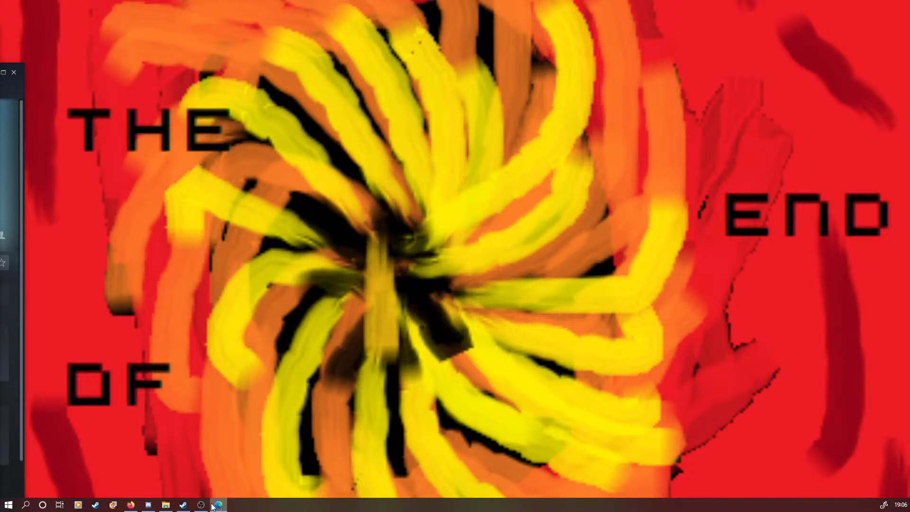
mouse_move(201, 505)
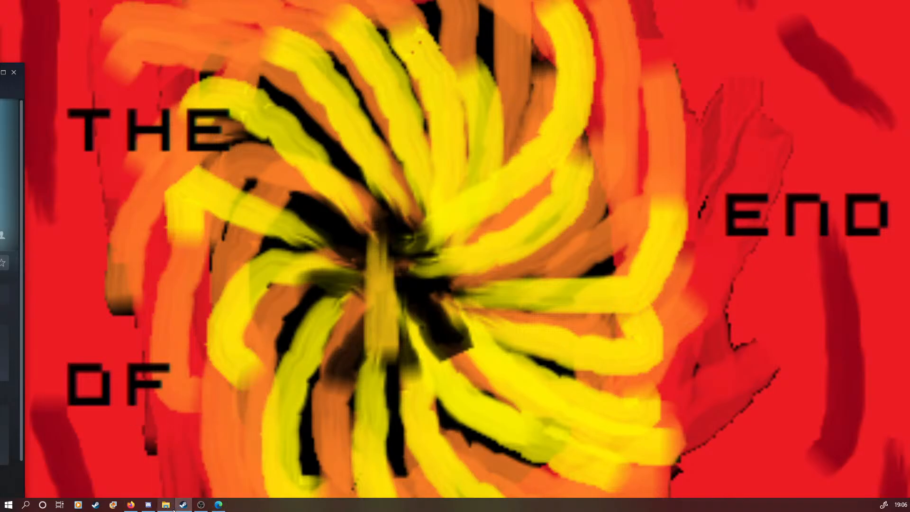
mouse_move(174, 508)
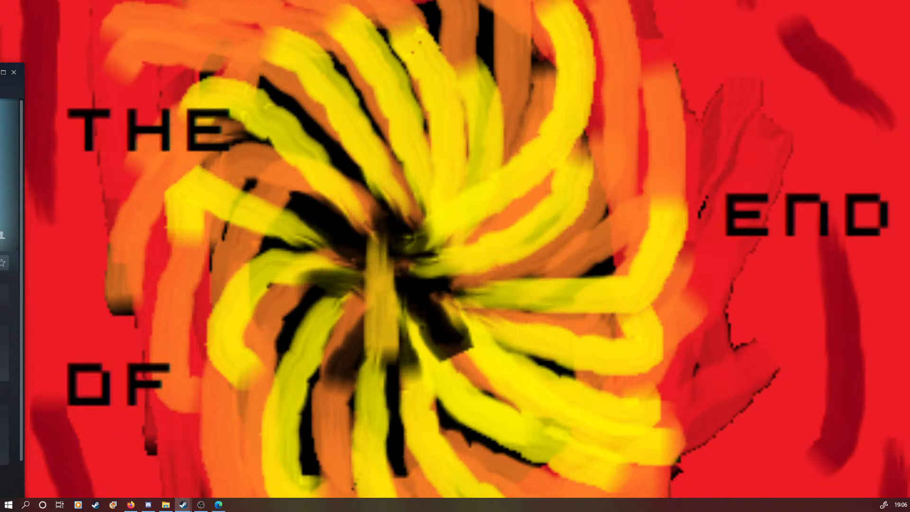
left_click_drag(0, 72, 0, 26)
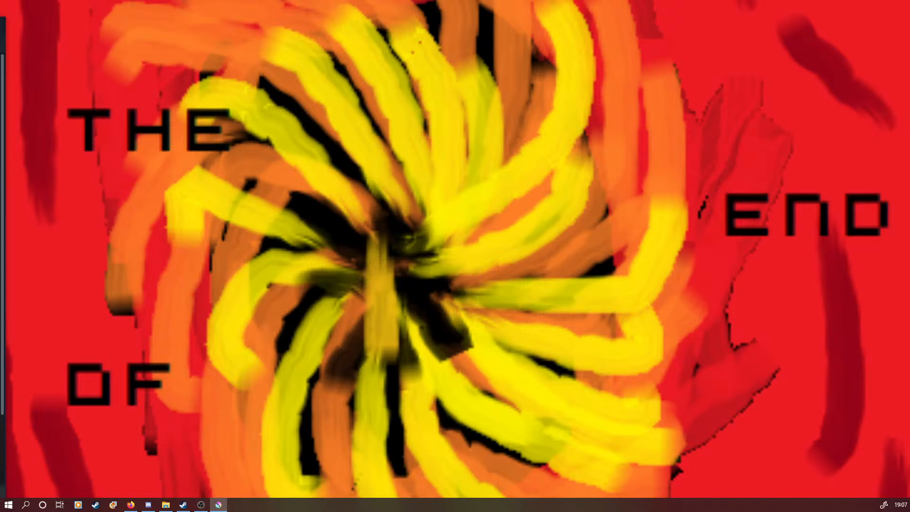
left_click_drag(2, 21, 196, 6)
- Switch the hawk-moth.kra workspace to full-screen mode
left_click(39, 15)
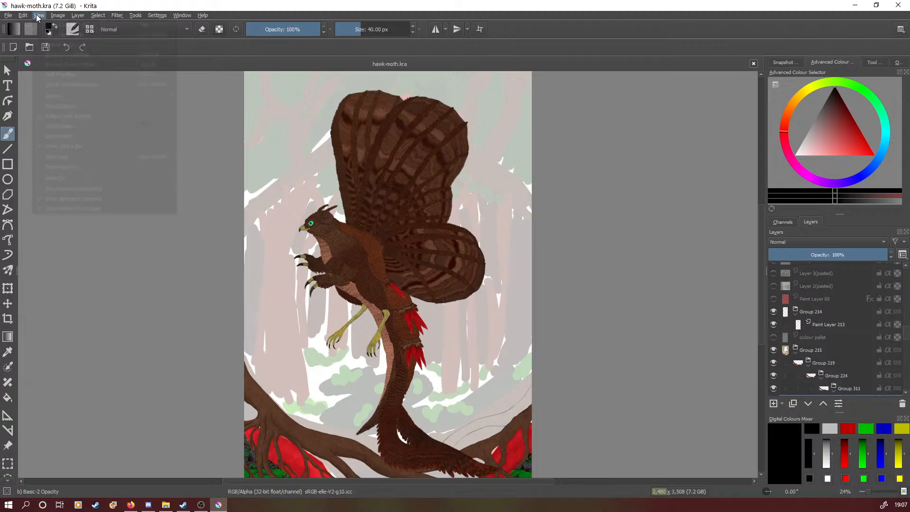
left_click(41, 34)
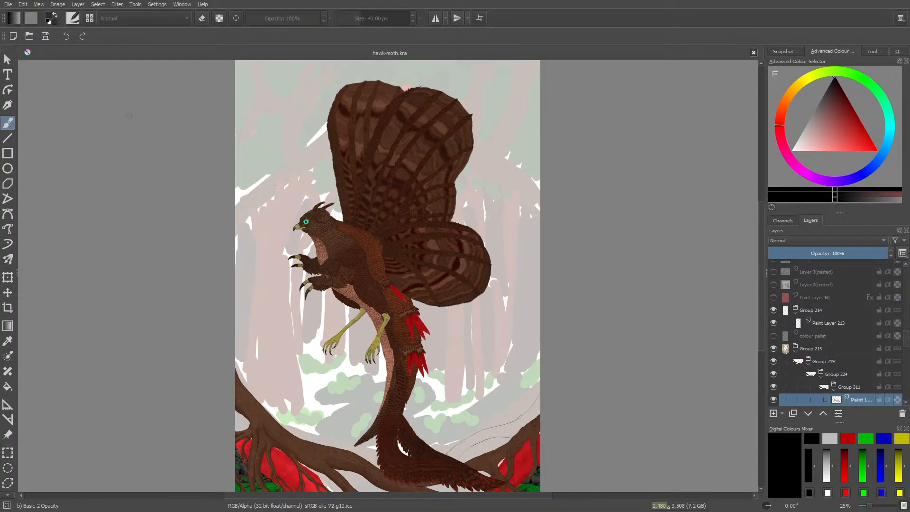
- Select the fifth paint layer in Group 311 for work on the roots in the canvas's lower-left corner
scroll(138, 253, "down", 2)
scroll(138, 253, "up", 8)
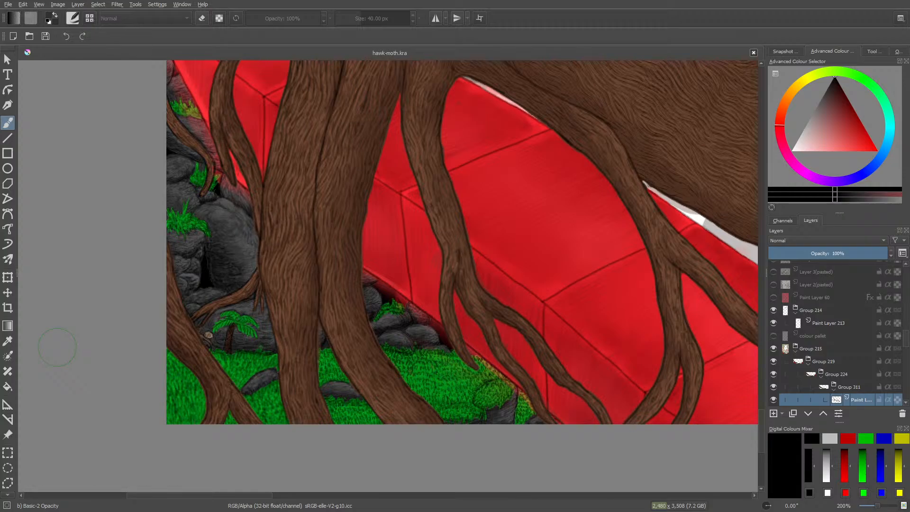
scroll(907, 351, "down", 2)
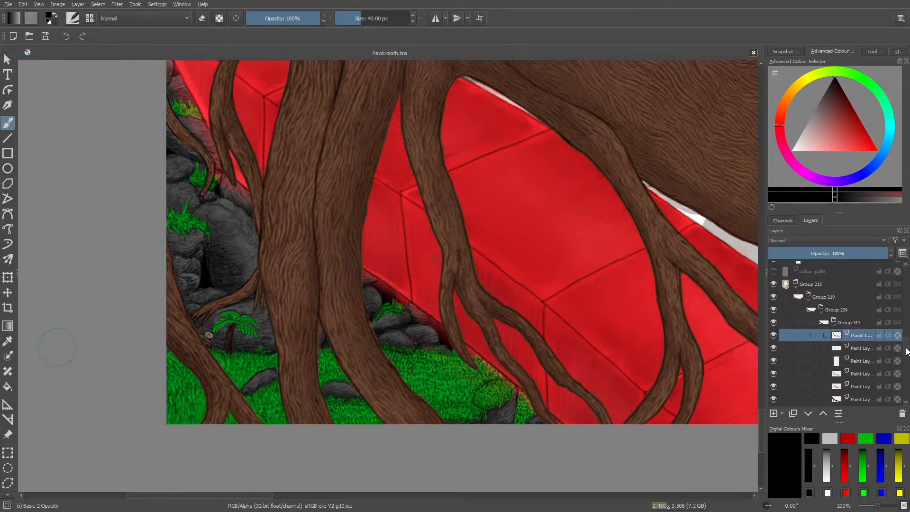
scroll(907, 351, "down", 1)
left_click(855, 357)
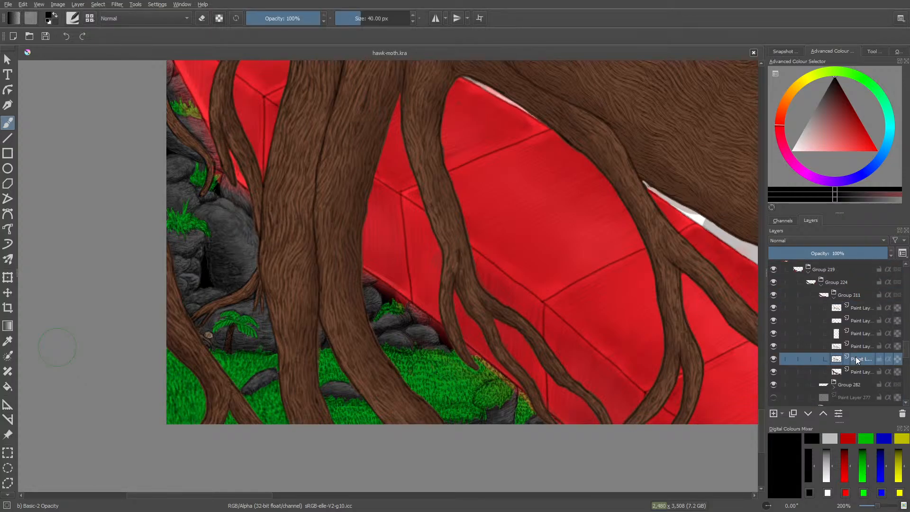
- Sample the dark brown bark from the root at the canvas's lower-left edge as the brush colour
left_click(7, 341)
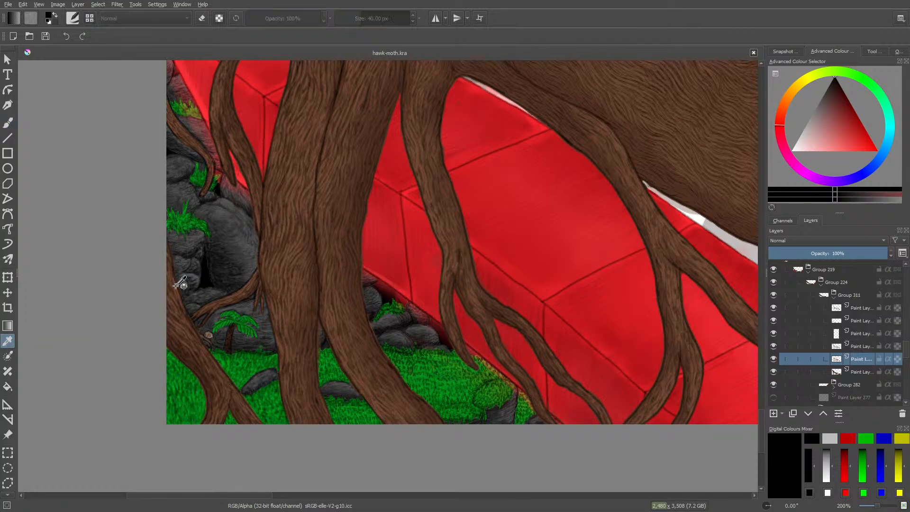
left_click(190, 327)
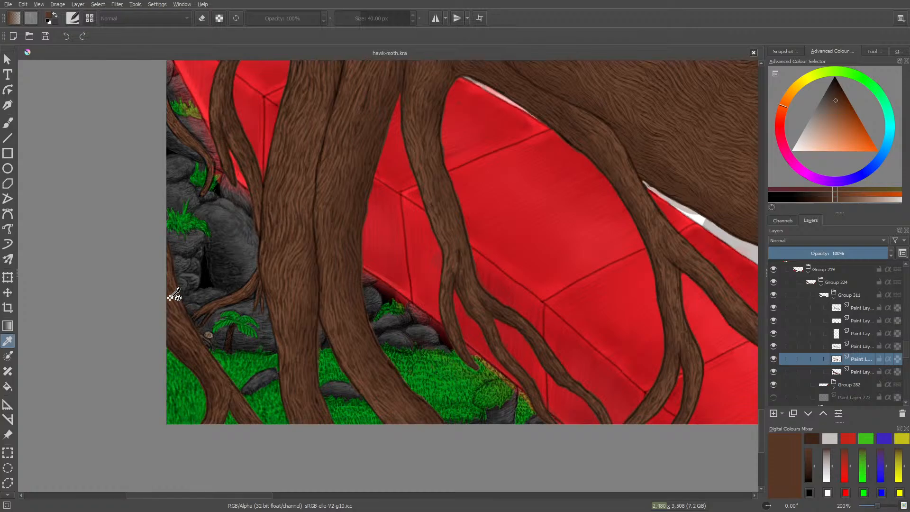
left_click(7, 122)
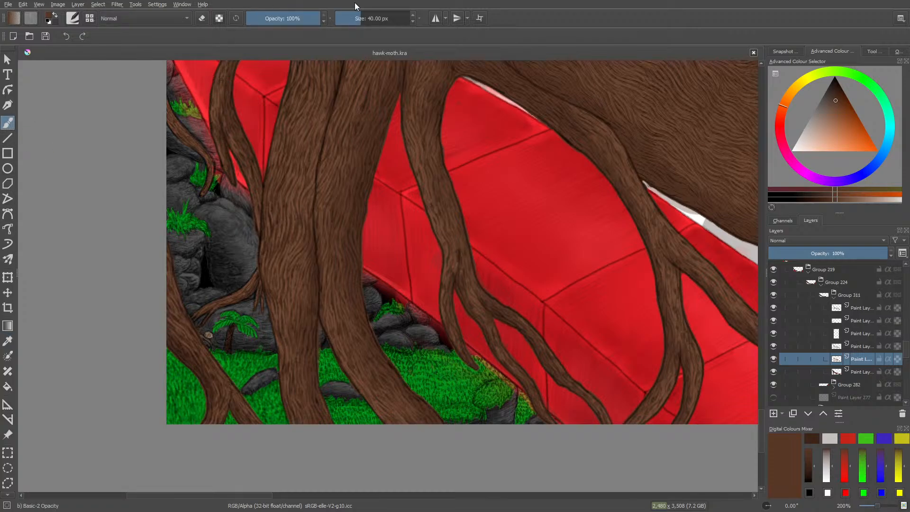
- Try the b) Basic-2 Opacity brush on the thin root beside the rocks, then set its size to 10.36 px
mouse_move(233, 128)
left_mouse_down()
mouse_move(194, 128)
mouse_move(234, 128)
left_mouse_up()
key("bracketright")
key("bracketright")
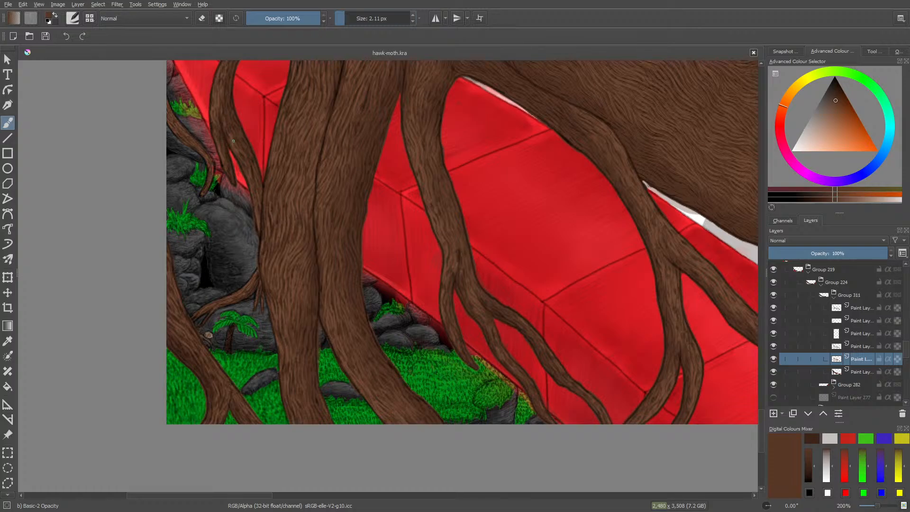
left_click_drag(227, 128, 225, 126)
left_click_drag(347, 18, 353, 17)
- Choose the d) Ink-3 Gpen brush preset at its 5.00 px size
left_click(77, 22)
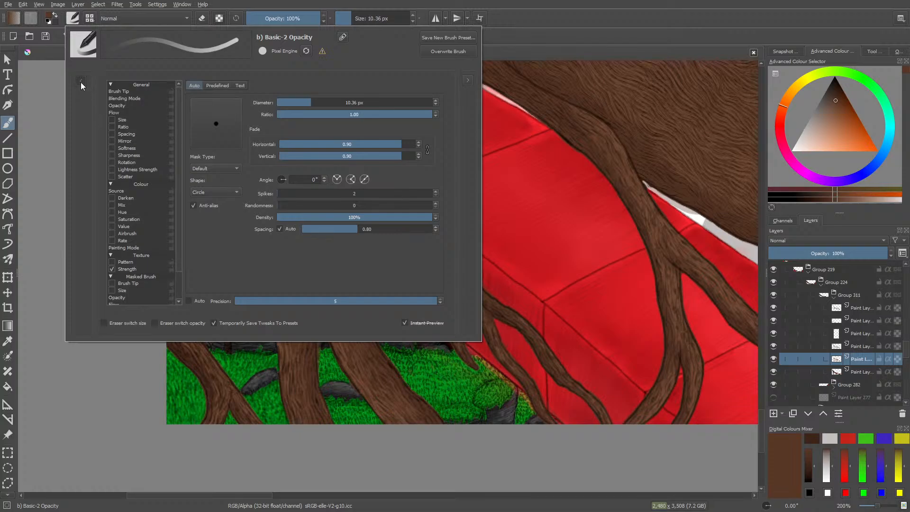
left_click(81, 81)
left_click(127, 121)
left_click(88, 135)
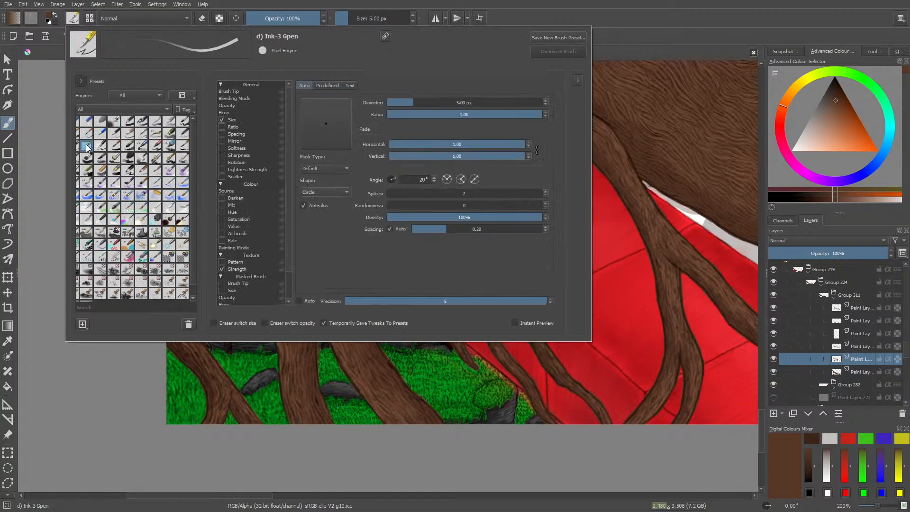
right_click(46, 92)
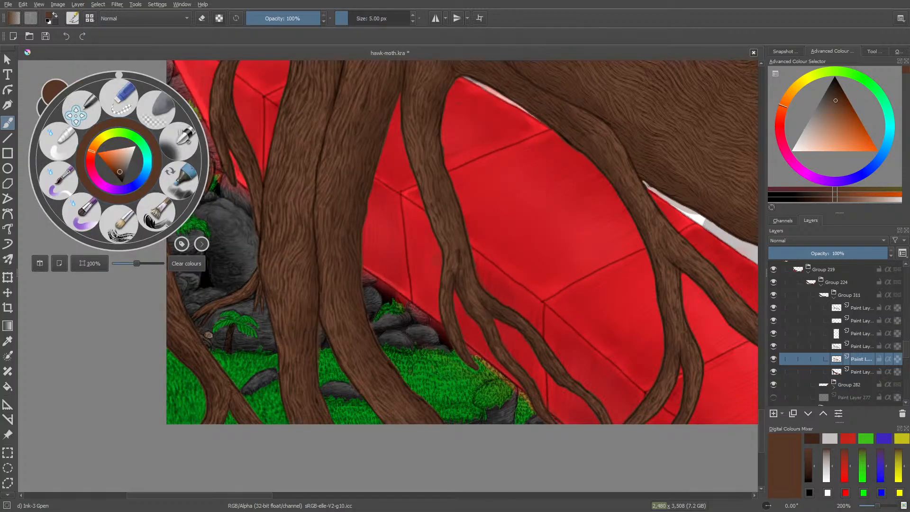
left_click(45, 72)
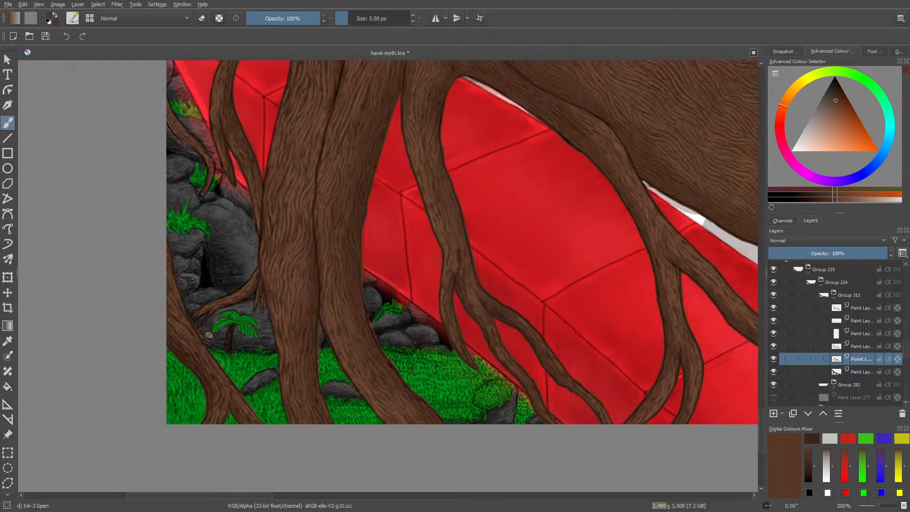
- Sample a lighter brown from the thin root above the rocks as the colour for the Freehand Brush
left_click(7, 341)
left_click(219, 102)
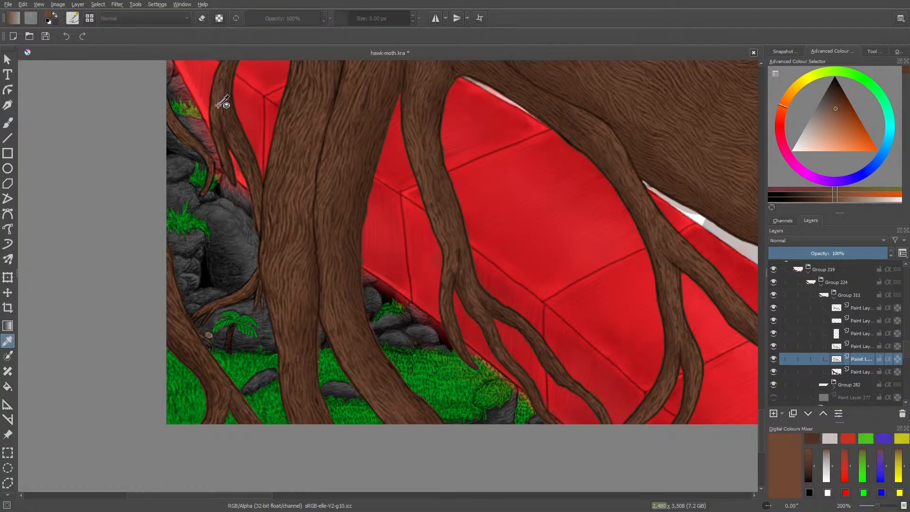
key("b")
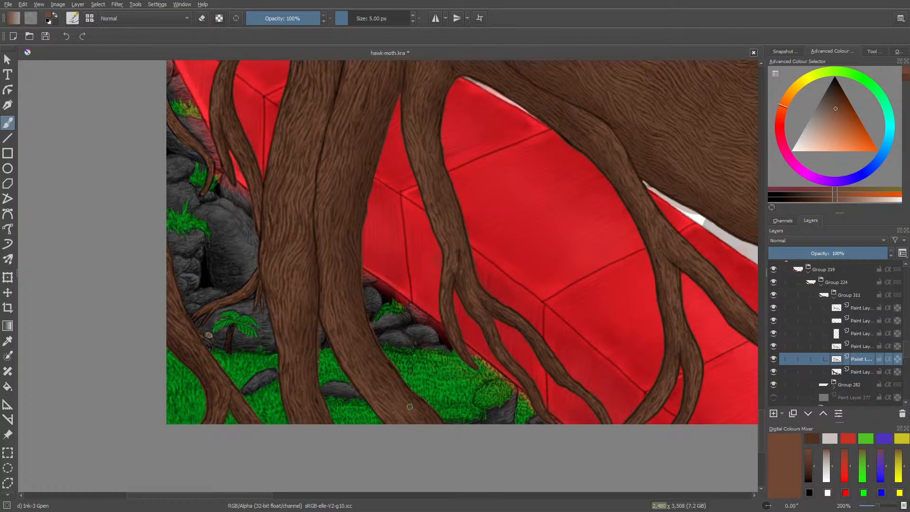
- Try the a) Eraser Circle and k) Blender Basic brush presets for the tree roots
left_click_drag(878, 506, 877, 508)
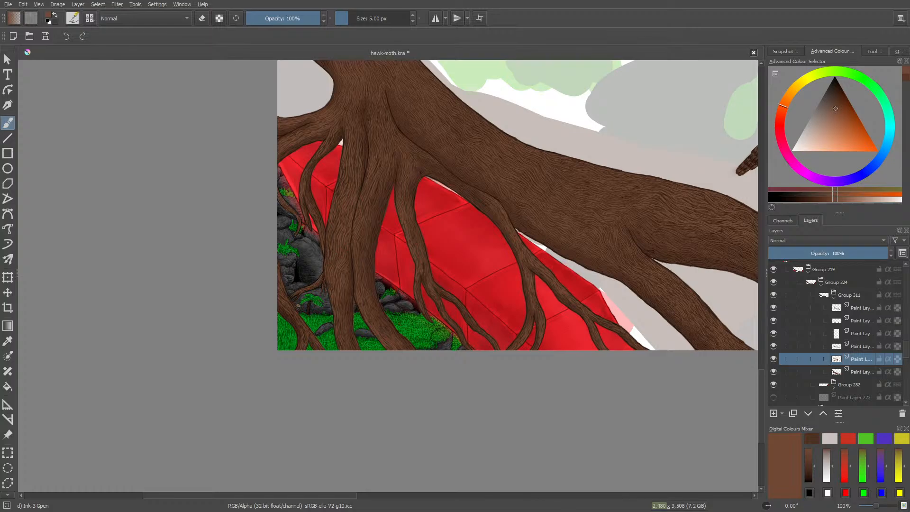
right_click(312, 288)
left_click(256, 267)
left_click(357, 18)
left_click(352, 18)
key("e")
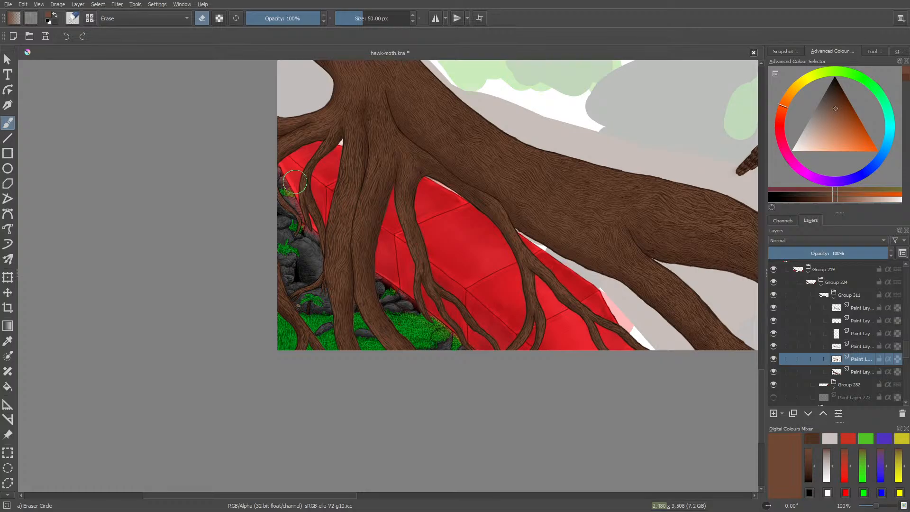
key("slash")
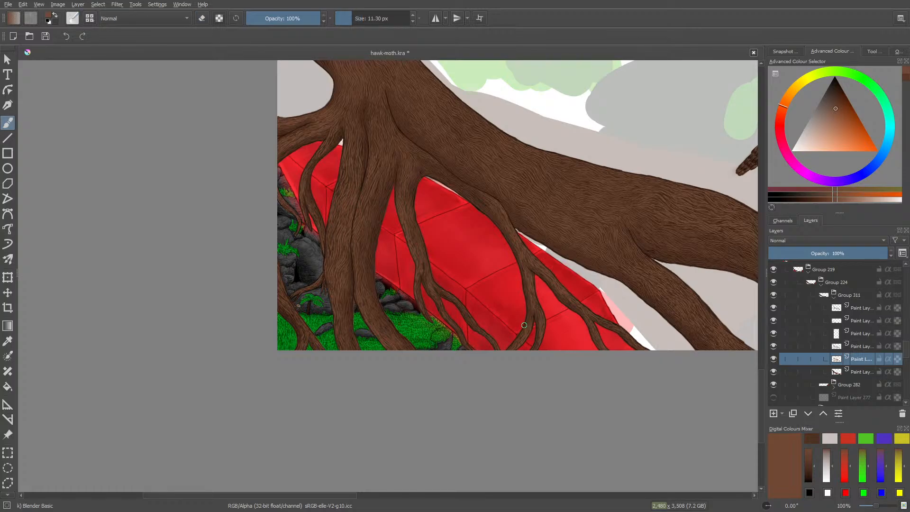
- Return to the d) Ink-3 Gpen brush preset for the bark lines
left_click(73, 19)
left_click(86, 148)
right_click(41, 111)
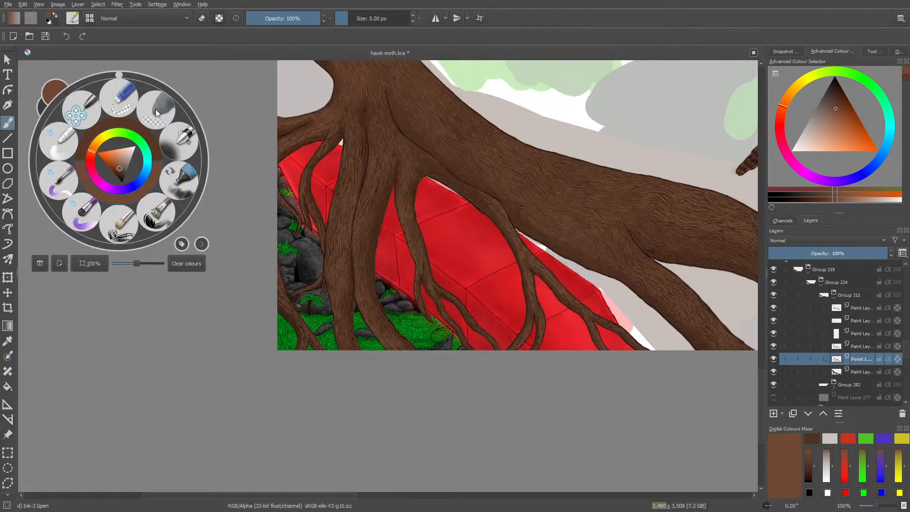
left_click(527, 328)
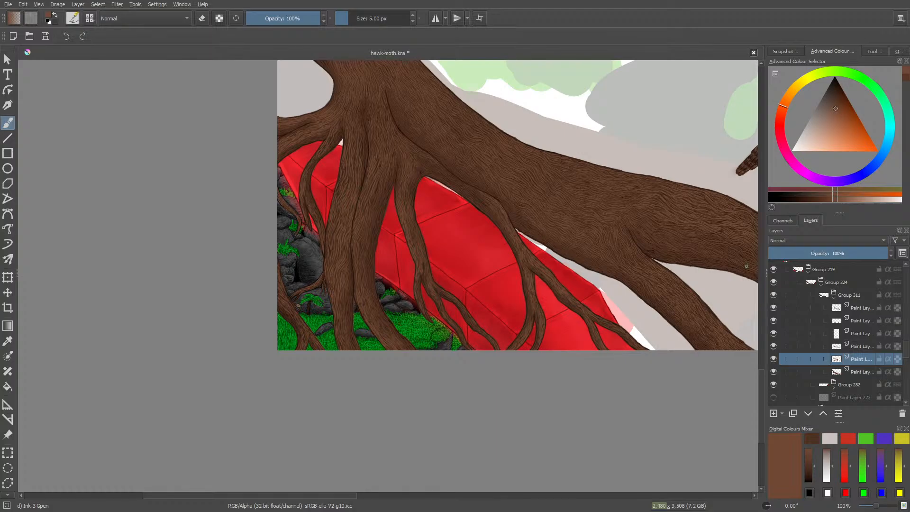
- Save the hawk-moth.kra painting
mouse_move(761, 379)
left_mouse_down()
mouse_move(761, 354)
mouse_move(760, 369)
left_mouse_up()
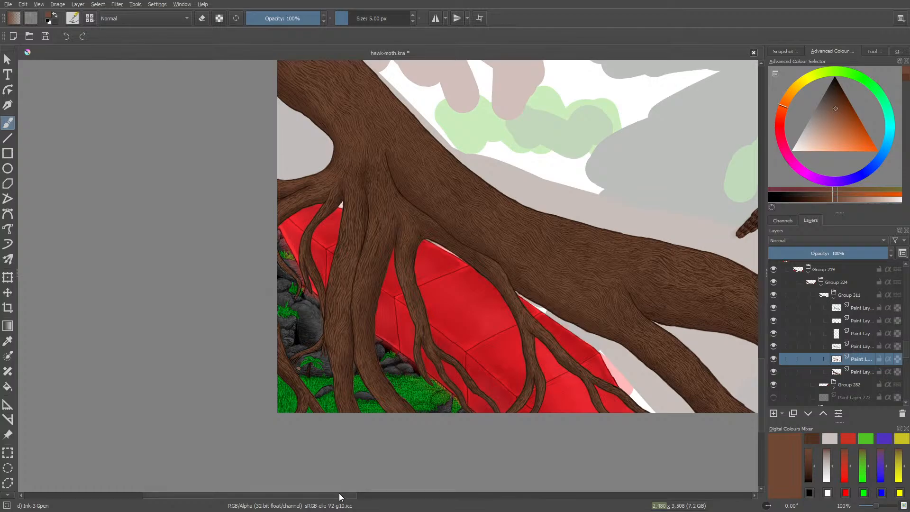
left_click_drag(339, 493, 435, 493)
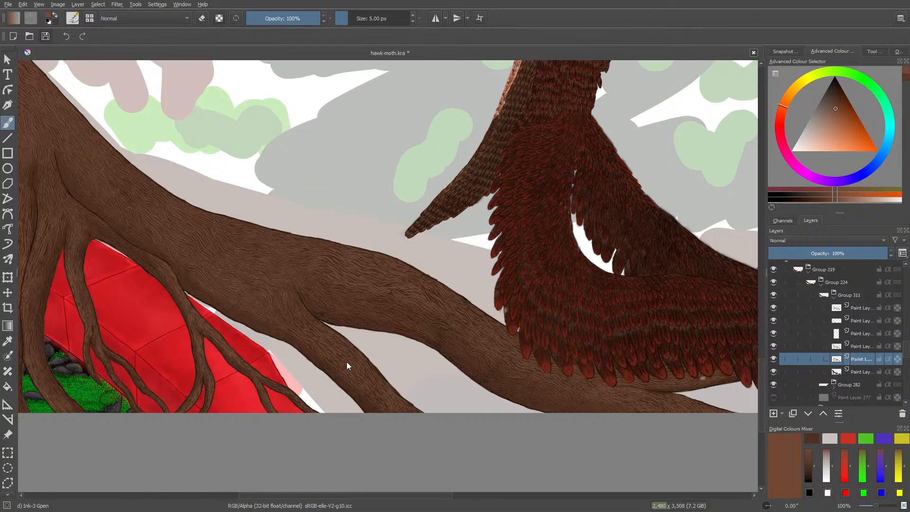
key("ctrl+s")
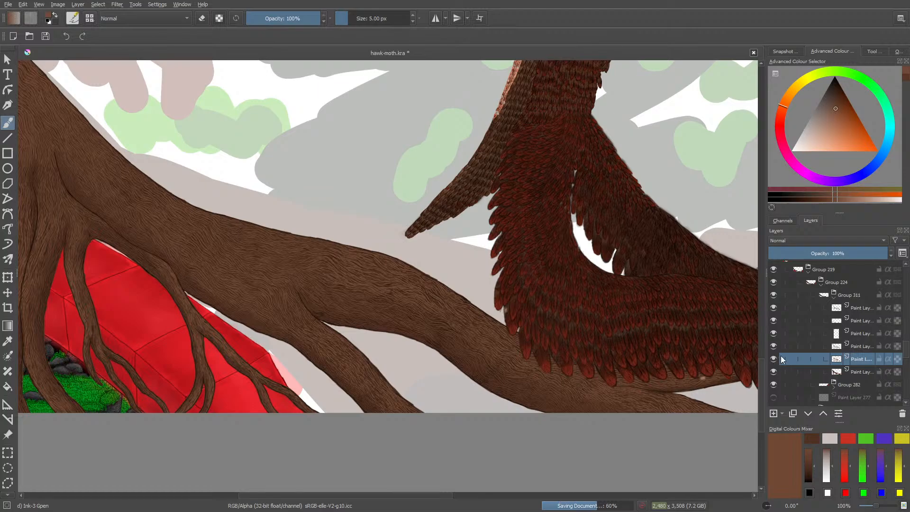
- Select the top paint layer in Group 311, then hide and show the whole group to examine the roots' contribution
mouse_move(781, 356)
mouse_move(799, 367)
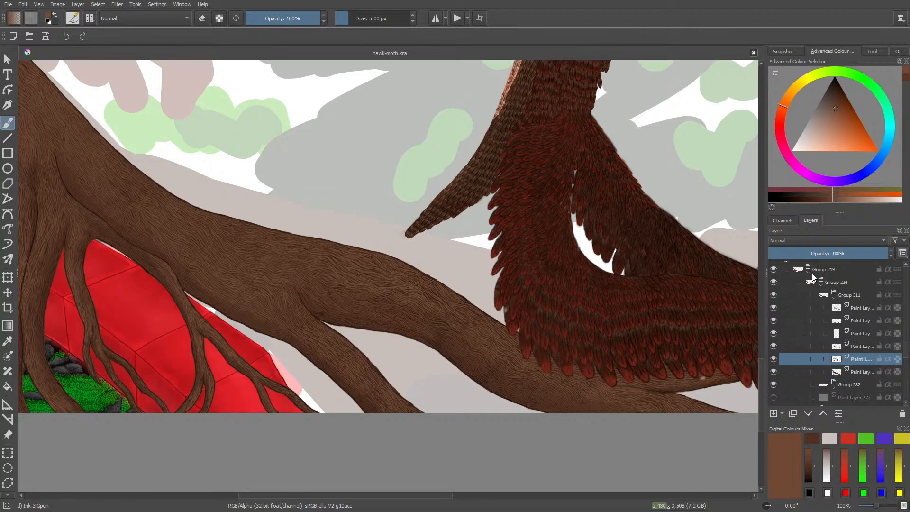
mouse_move(820, 288)
mouse_move(833, 346)
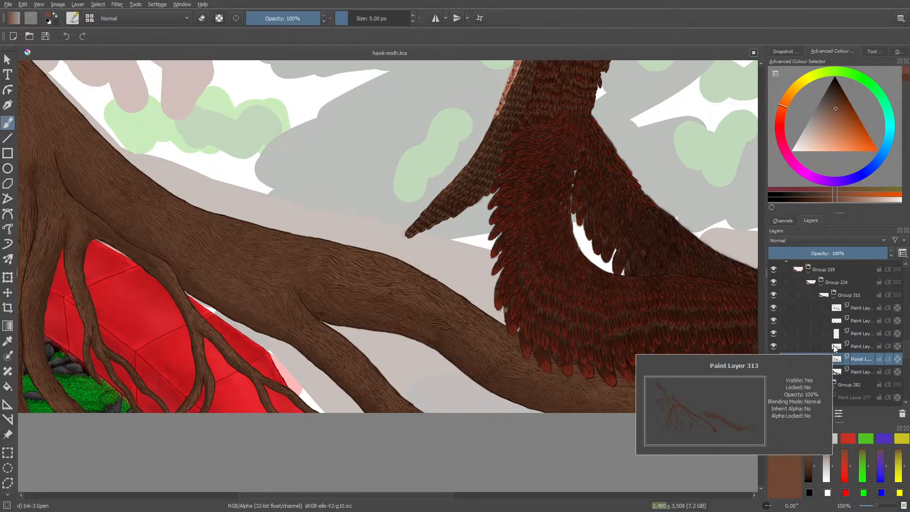
left_click(848, 311)
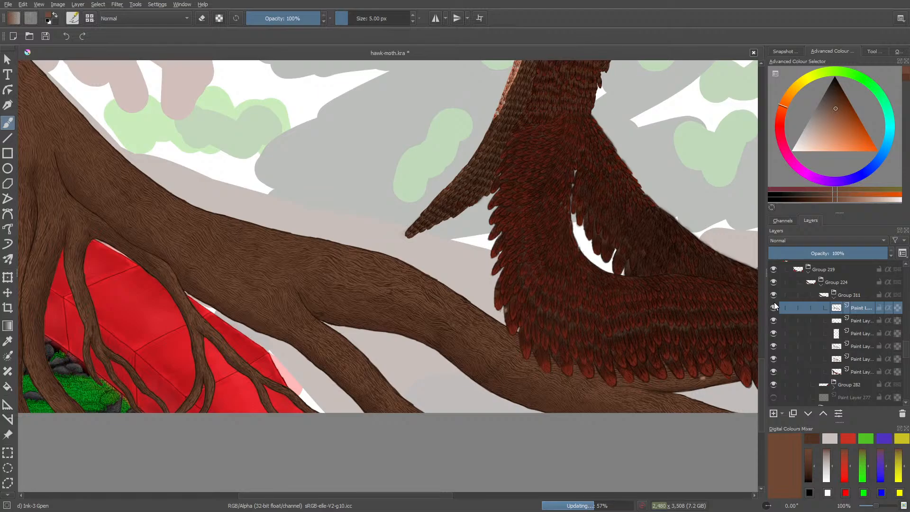
left_click(774, 301)
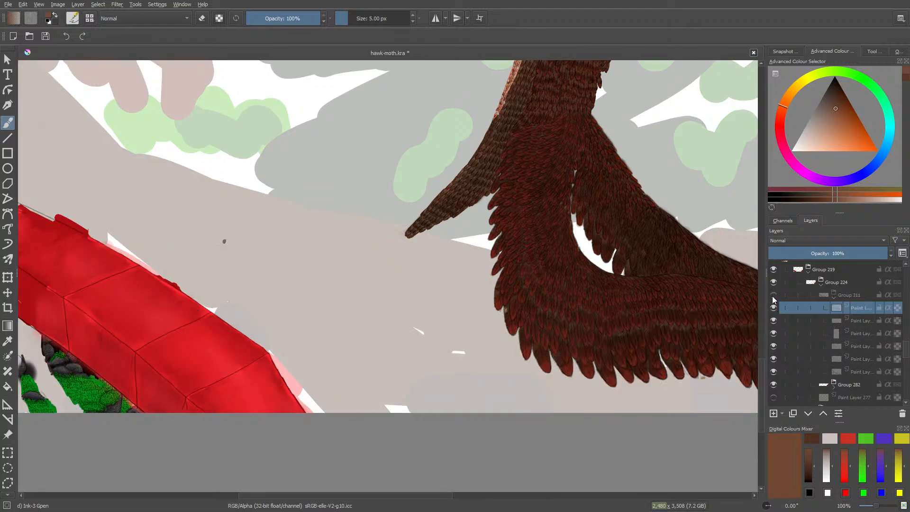
left_click(773, 294)
- Hide and show Group 262 twice to examine what it contributes behind the roots
left_click_drag(907, 349, 907, 353)
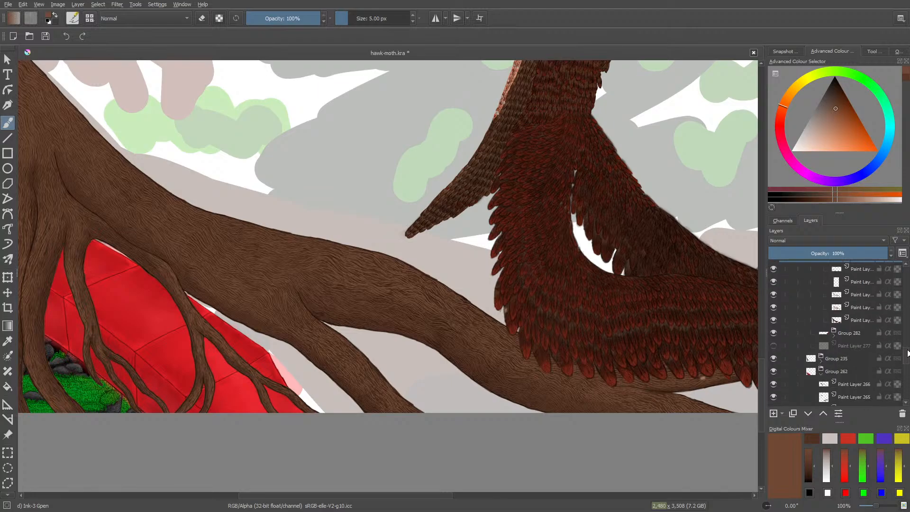
left_click(773, 371)
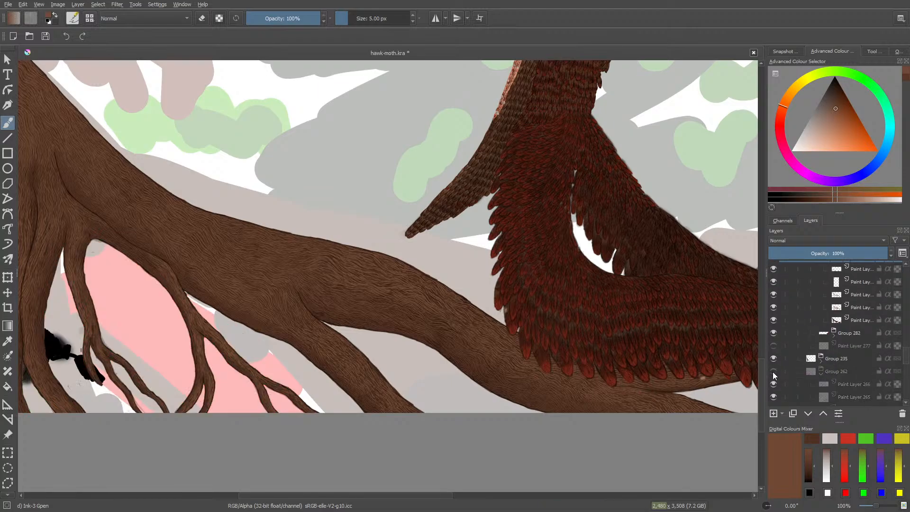
left_click(773, 371)
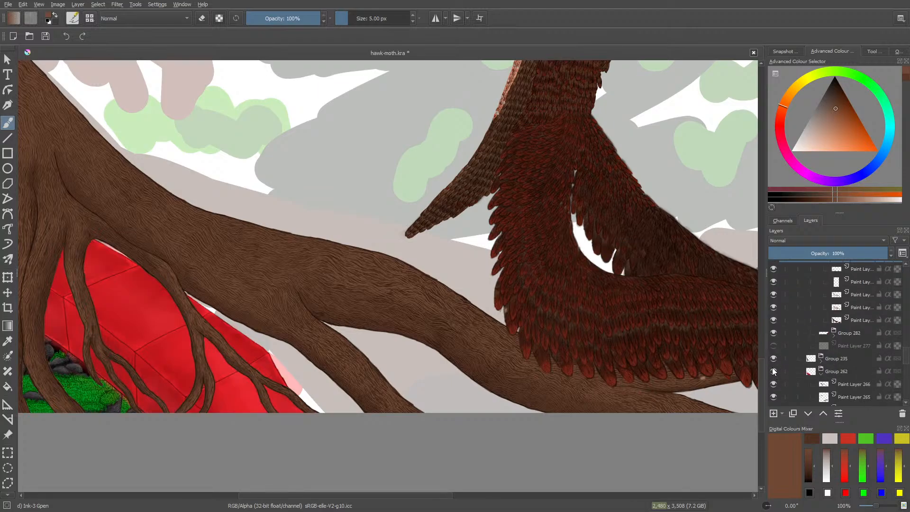
left_click(774, 371)
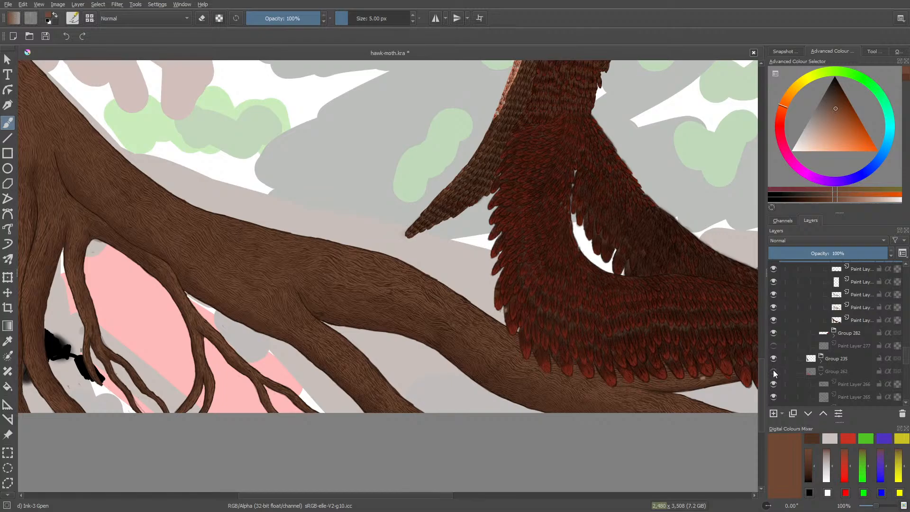
left_click(772, 371)
- Hide and show Group 228 inside Group 262 to examine the red structure behind the roots
left_click_drag(433, 496, 364, 496)
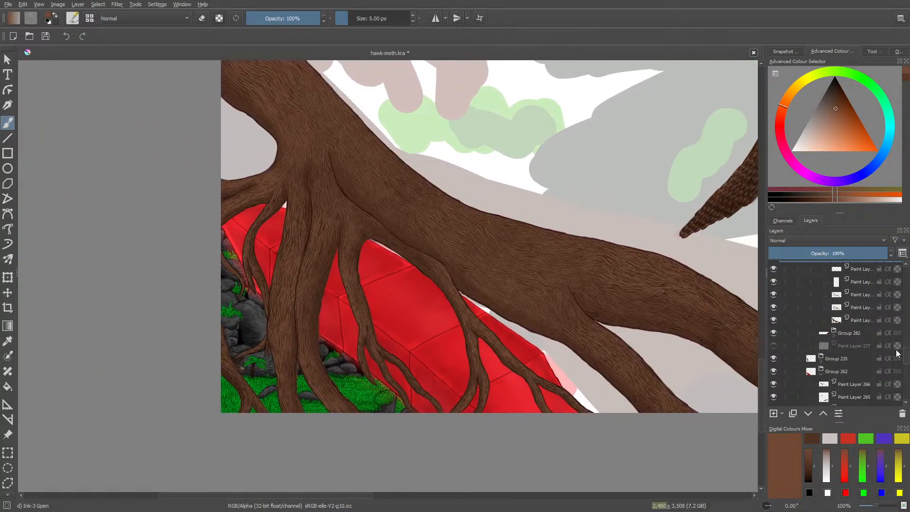
left_click_drag(906, 361, 906, 369)
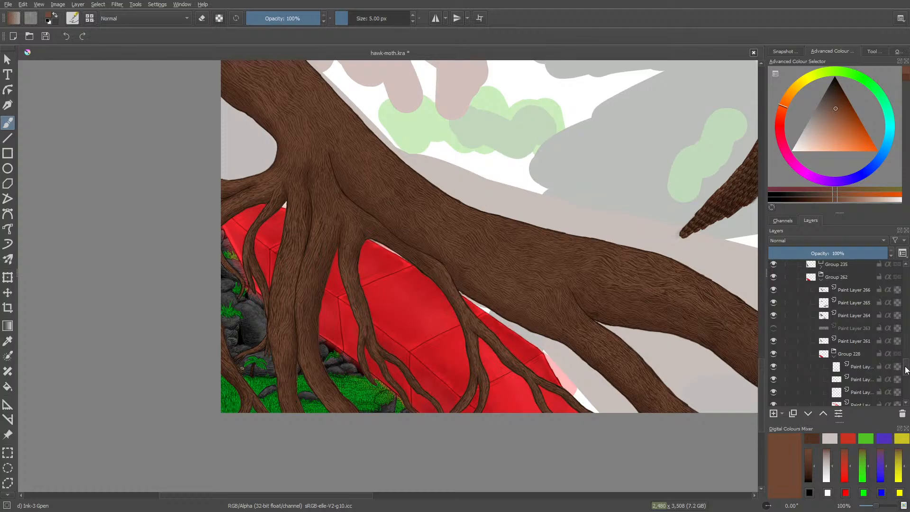
left_click(774, 354)
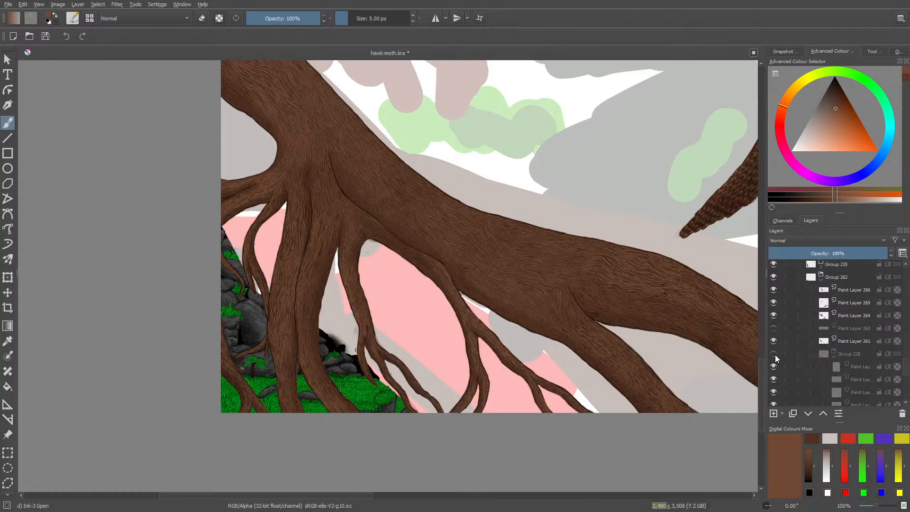
left_click(774, 354)
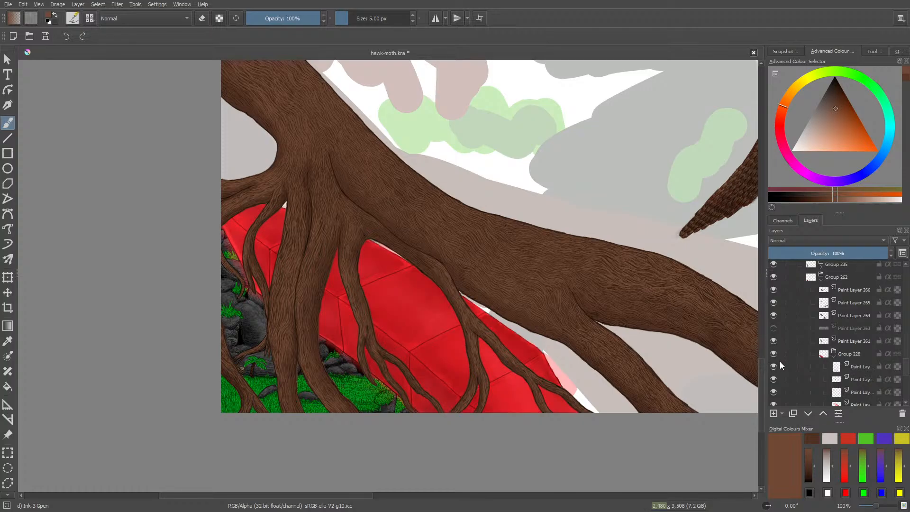
- Hide and show Group 268, then Group 247, to examine the grass and rocks each contributes behind the roots
scroll(853, 351, "down", 2)
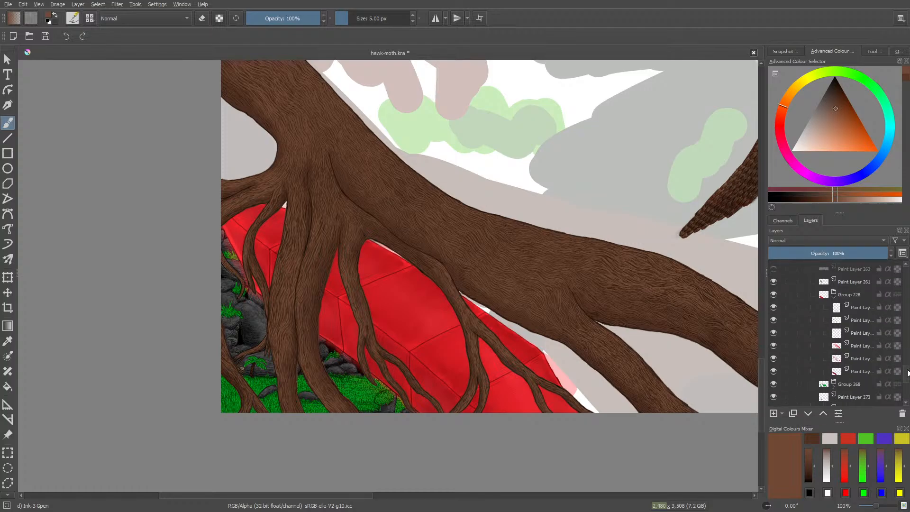
left_click(774, 363)
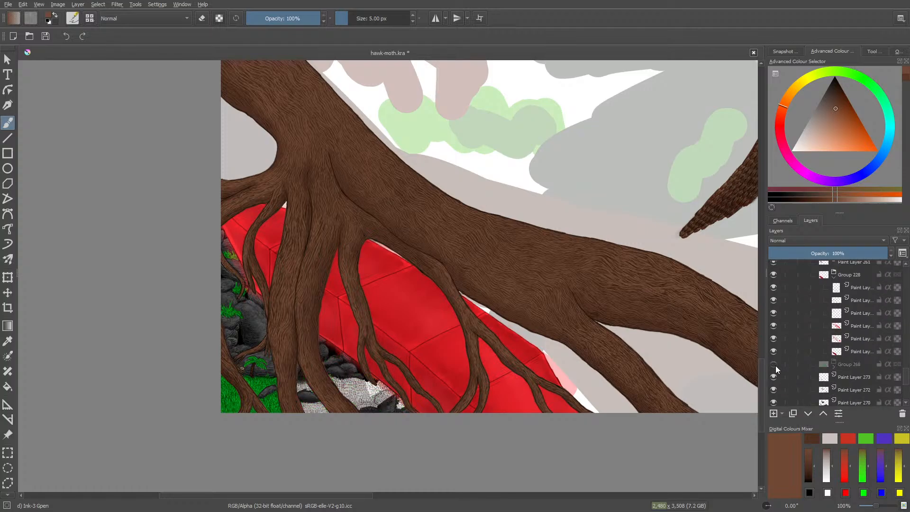
left_click(774, 364)
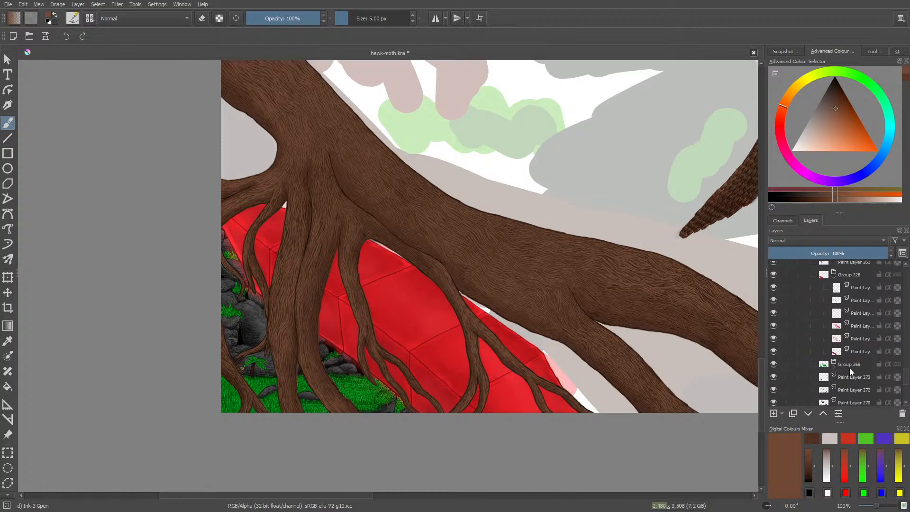
scroll(901, 377, "down", 1)
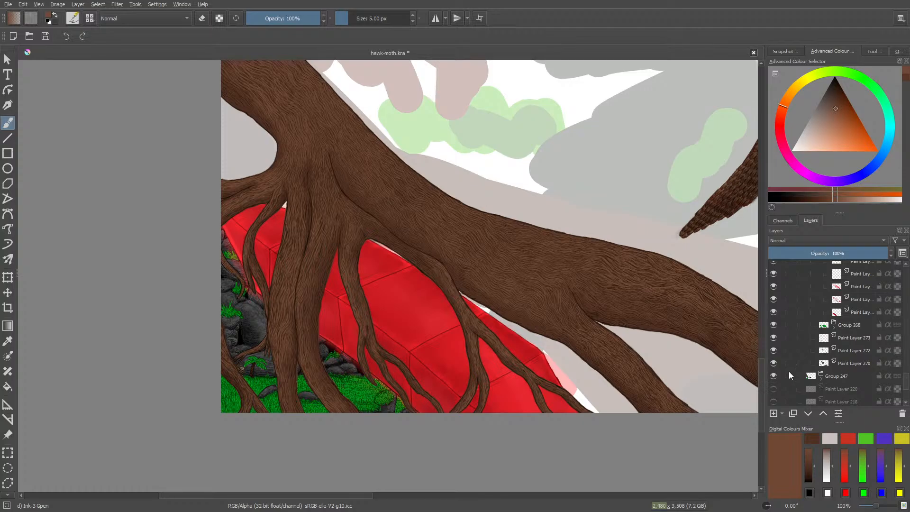
left_click(774, 375)
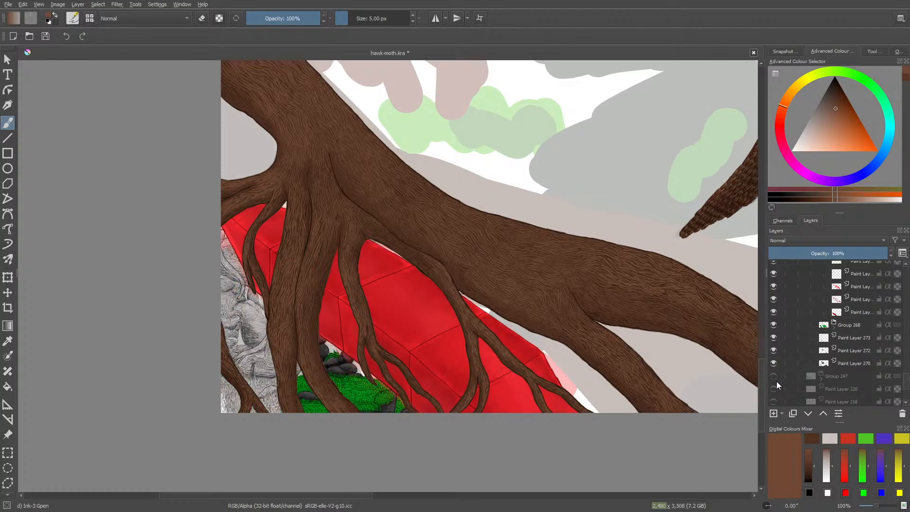
left_click(774, 375)
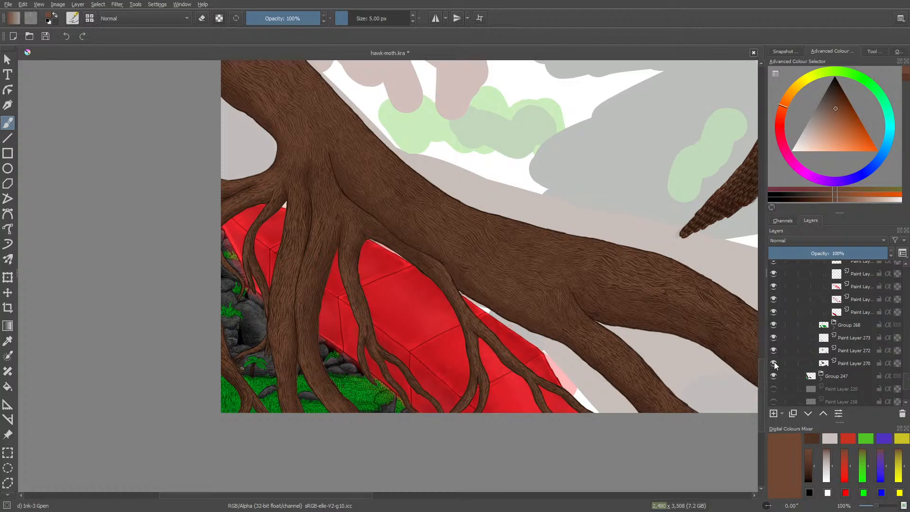
- Toggle Paint Layer 270 off and on, and leave Paint Layers 272 and 273 in Group 262 hidden
left_click(774, 362)
left_click(774, 361)
left_click(774, 354)
left_click(774, 351)
left_click(776, 341)
left_click(774, 346)
left_click(772, 339)
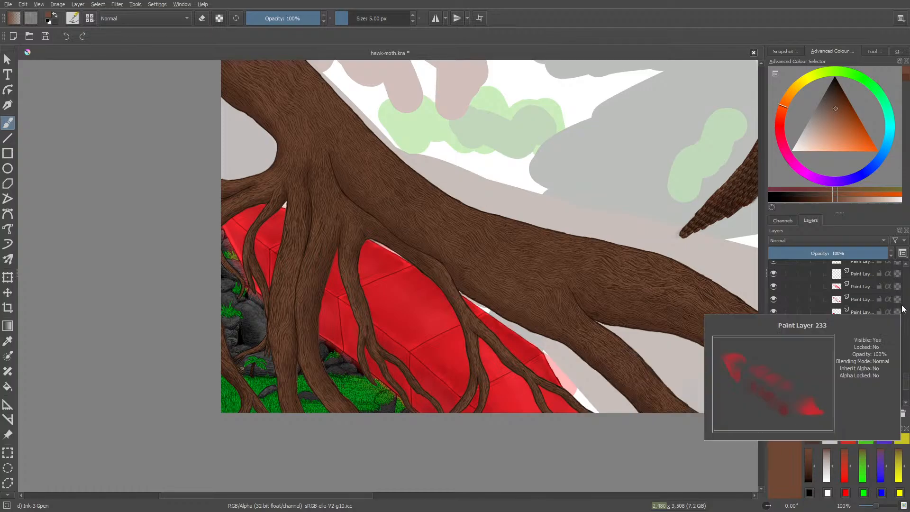
- Hide and show the lowest paint layer in Group 228, then collapse the group and toggle its visibility off and on
scroll(834, 375, "up", 2)
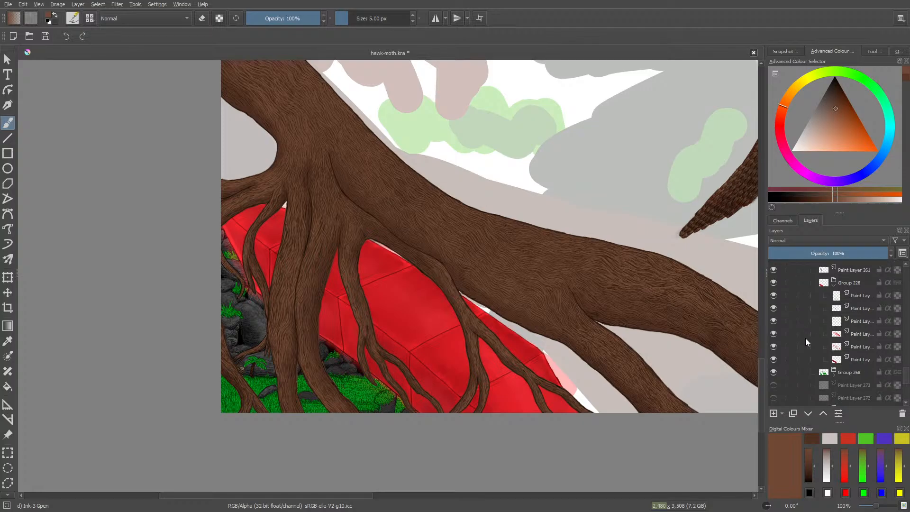
left_click(775, 358)
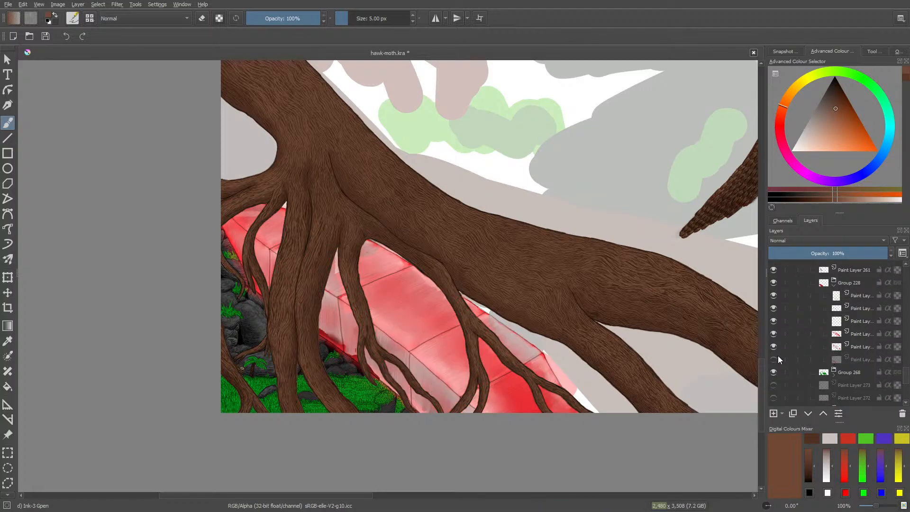
left_click(774, 359)
left_click(833, 284)
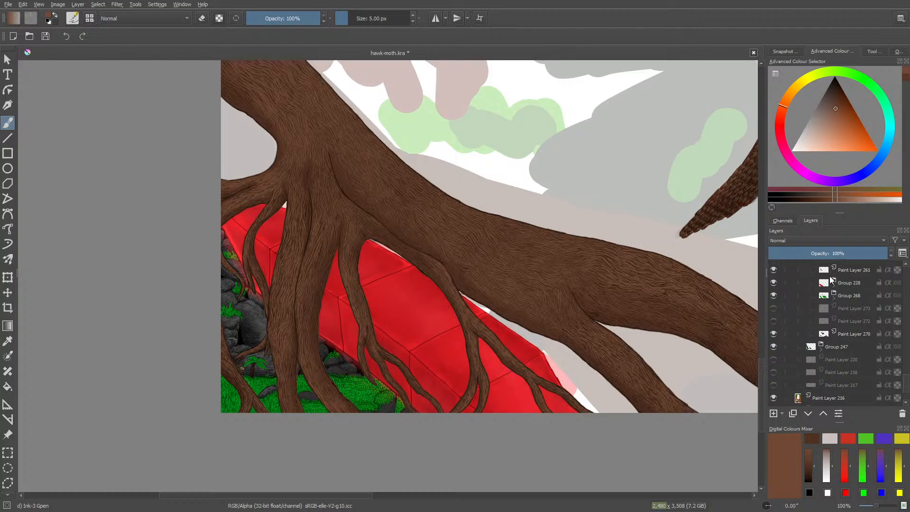
left_click(773, 283)
left_click(775, 284)
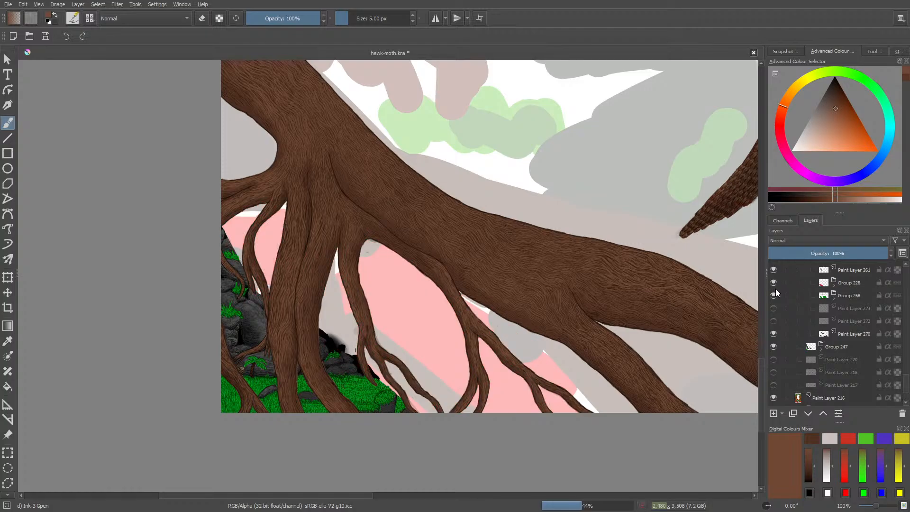
- Hide and show Group 268, then Paint Layer 270, to examine the grass and the dark stones separately
left_click(773, 295)
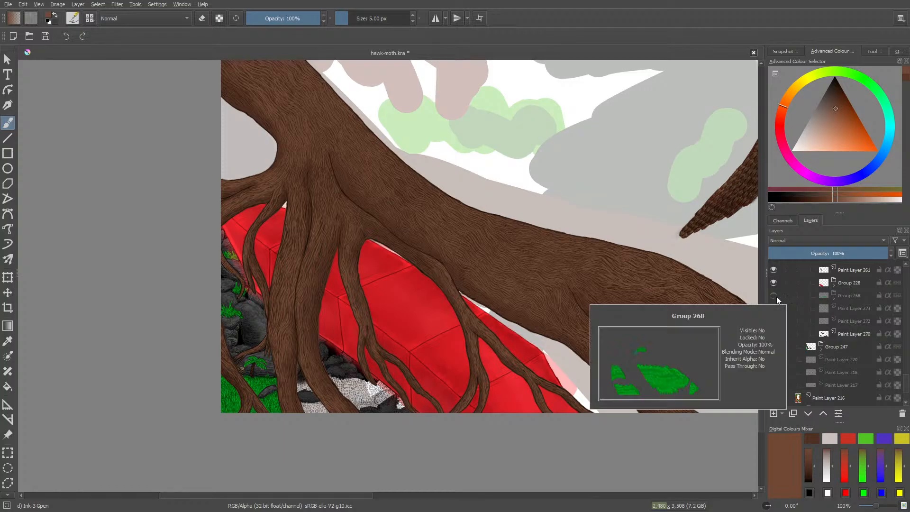
left_click(773, 294)
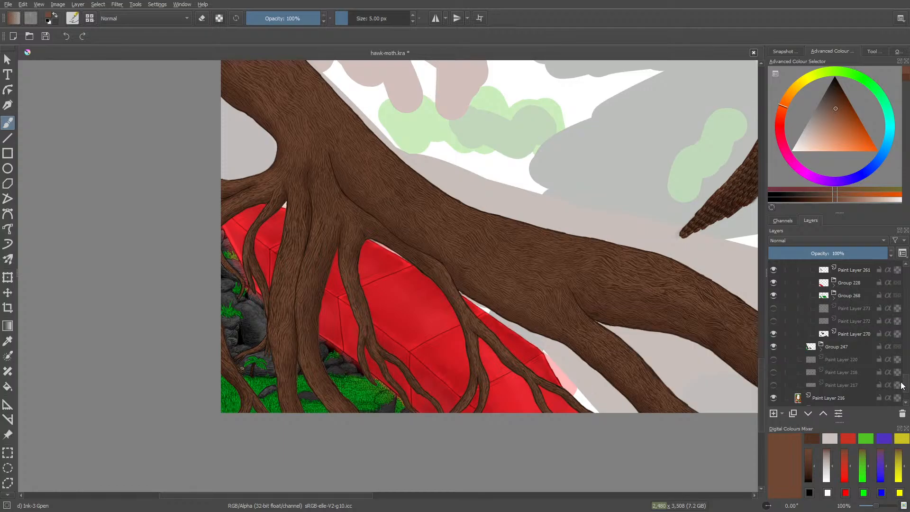
left_click(777, 334)
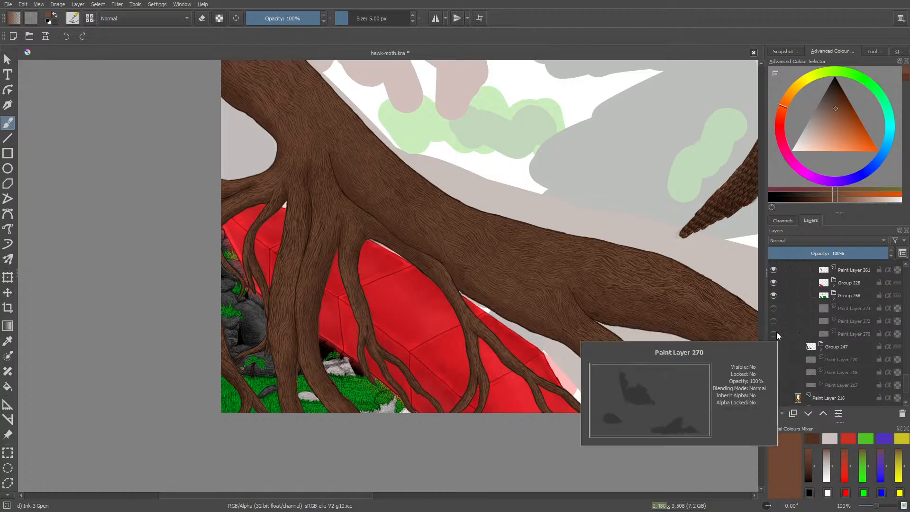
left_click(774, 333)
- Hide and restore Paint Layer 216 to examine the pale background shapes behind the tree
scroll(907, 386, "up", 1)
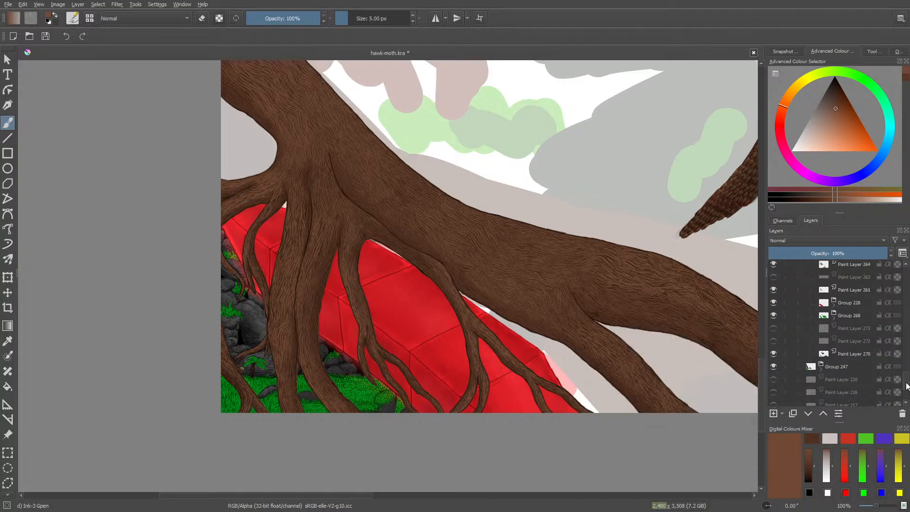
scroll(906, 385, "up", 2)
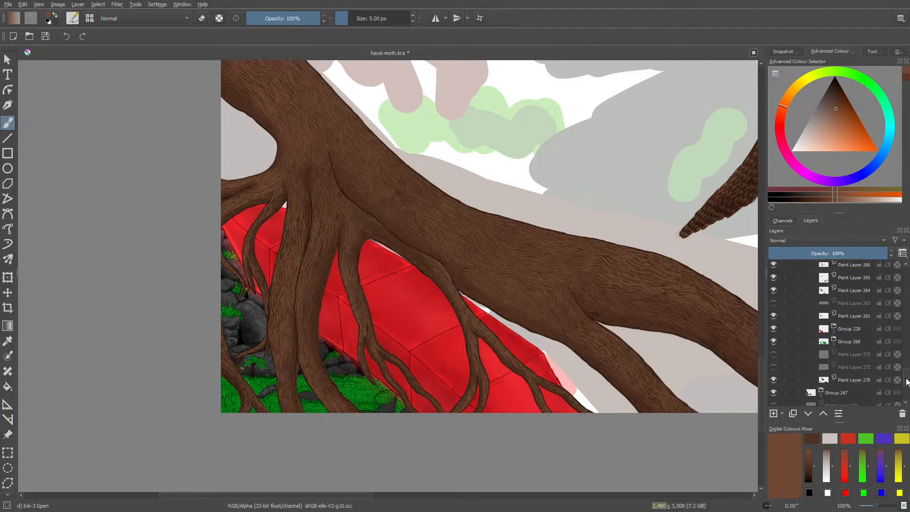
scroll(907, 381, "down", 4)
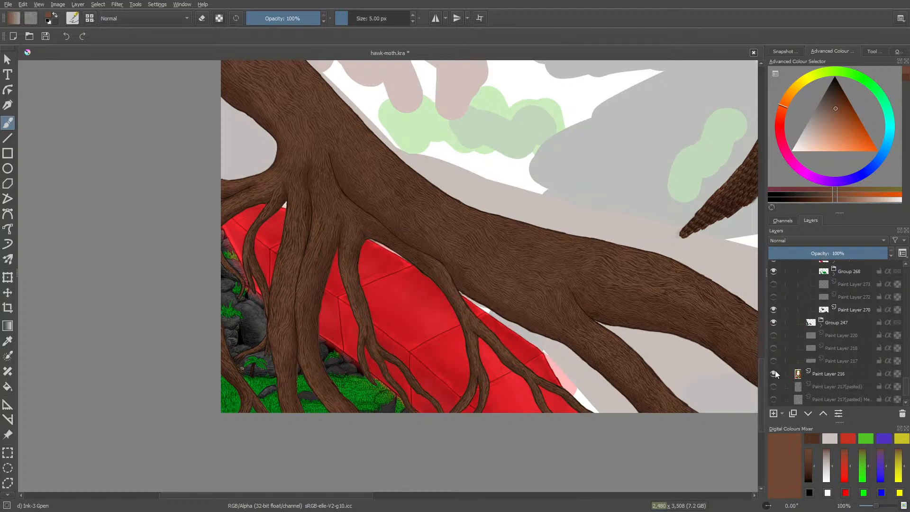
left_click(774, 374)
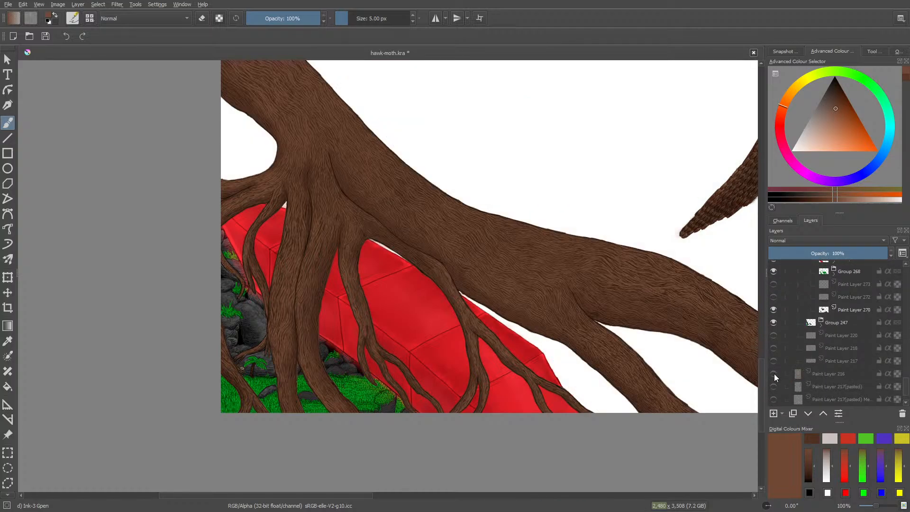
scroll(906, 389, "up", 2)
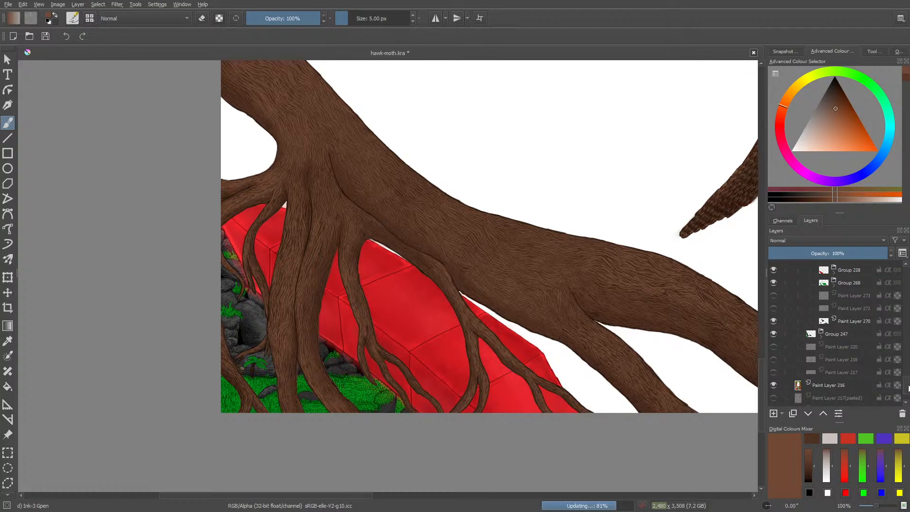
key("ctrl+z")
- Hide and show Group 262 twice to compare the scene with and without the red structure and nearby ground
left_click_drag(907, 386, 907, 375)
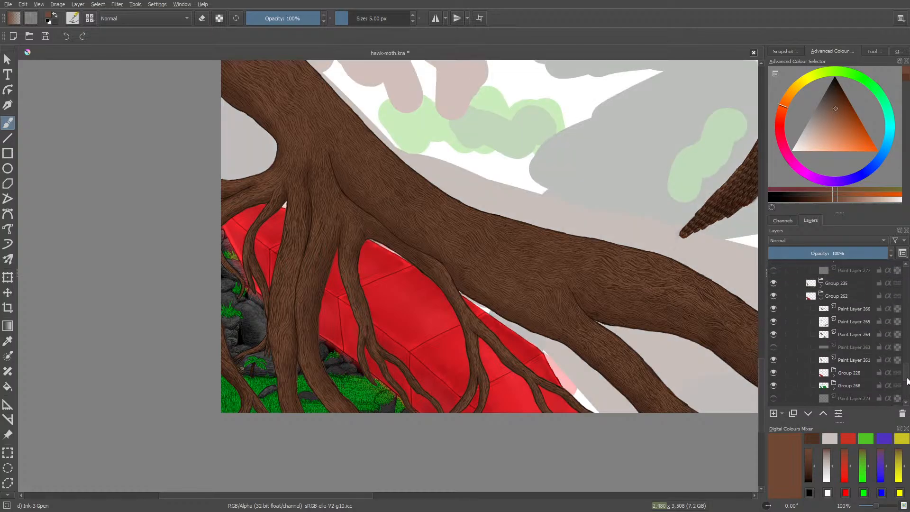
left_click(773, 296)
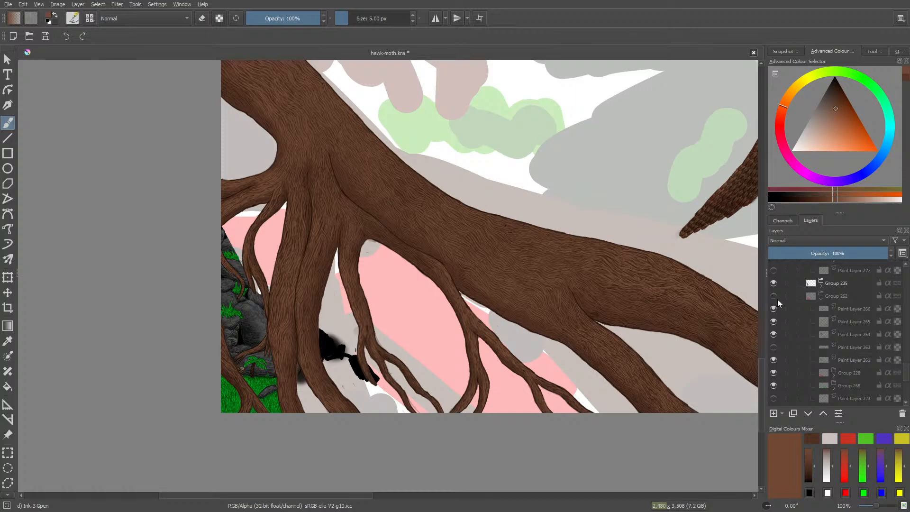
left_click(777, 299)
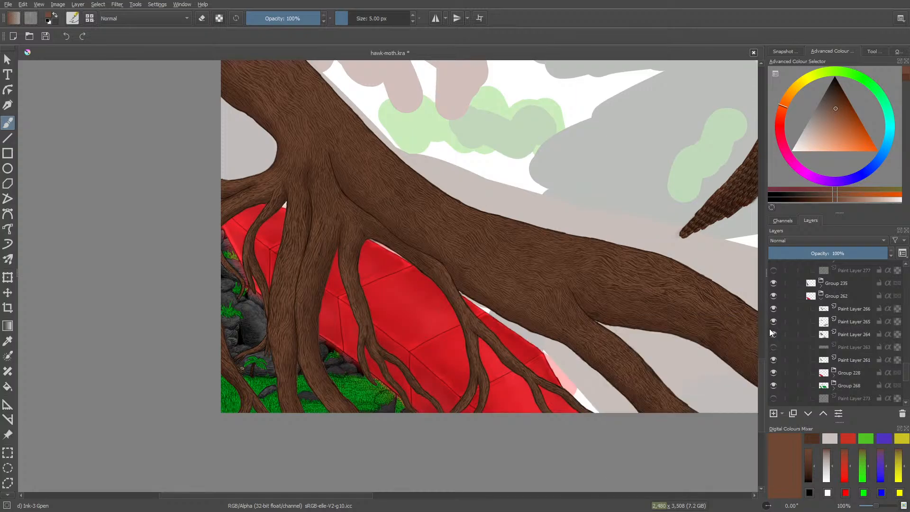
left_click(773, 298)
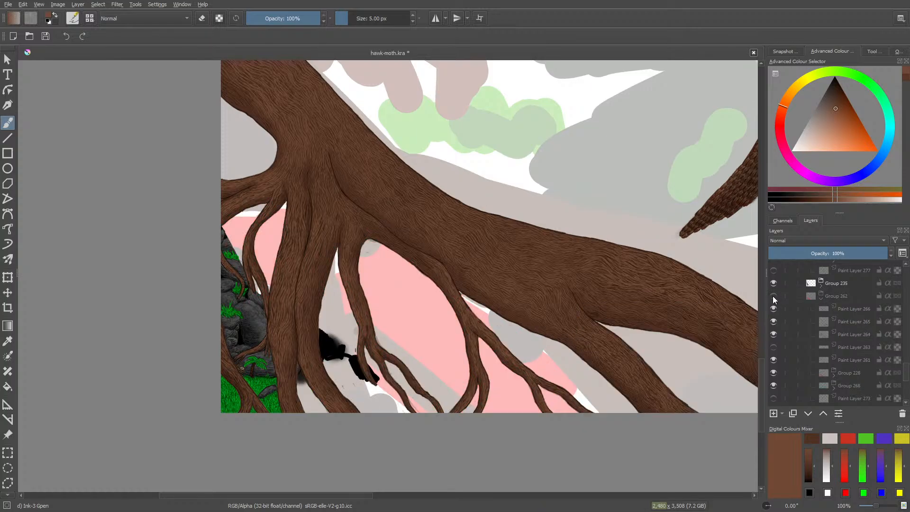
left_click(773, 296)
- Hide and show Group 235 three times to examine what it adds to the rocks beside the roots
left_click(774, 283)
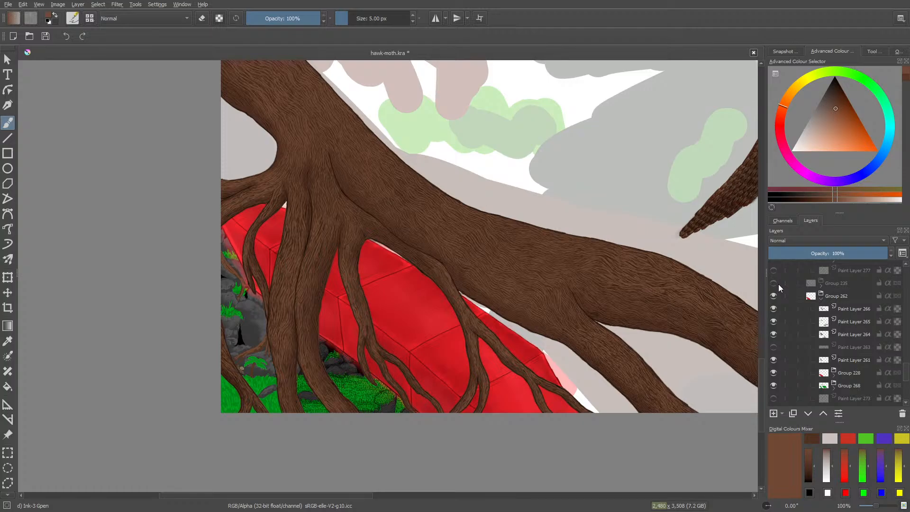
left_click(773, 283)
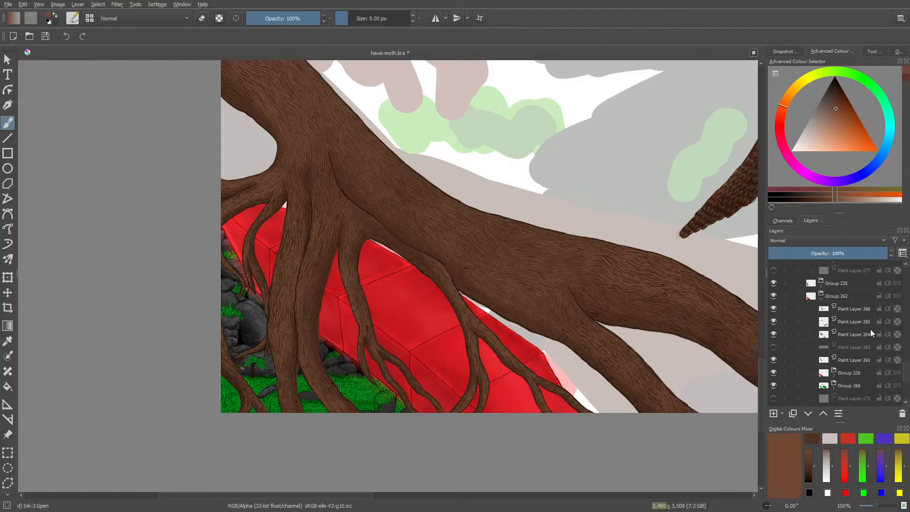
left_click(775, 285)
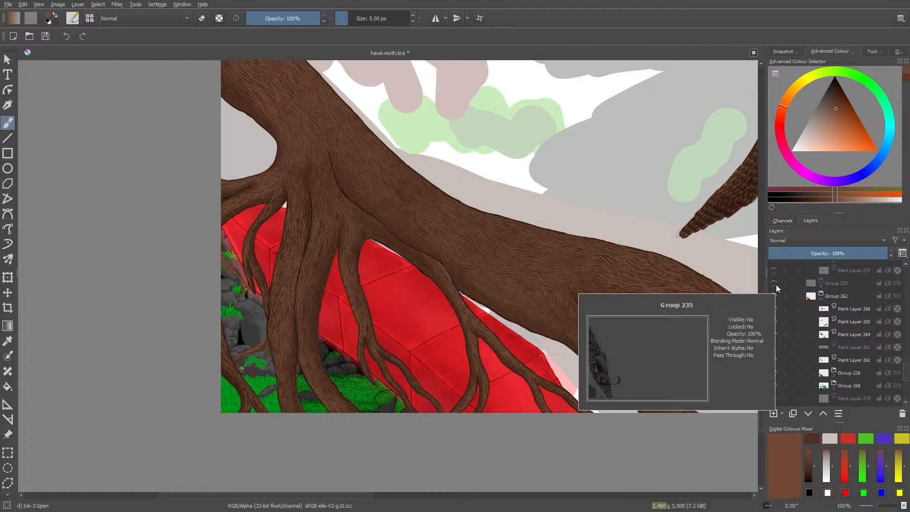
left_click(774, 285)
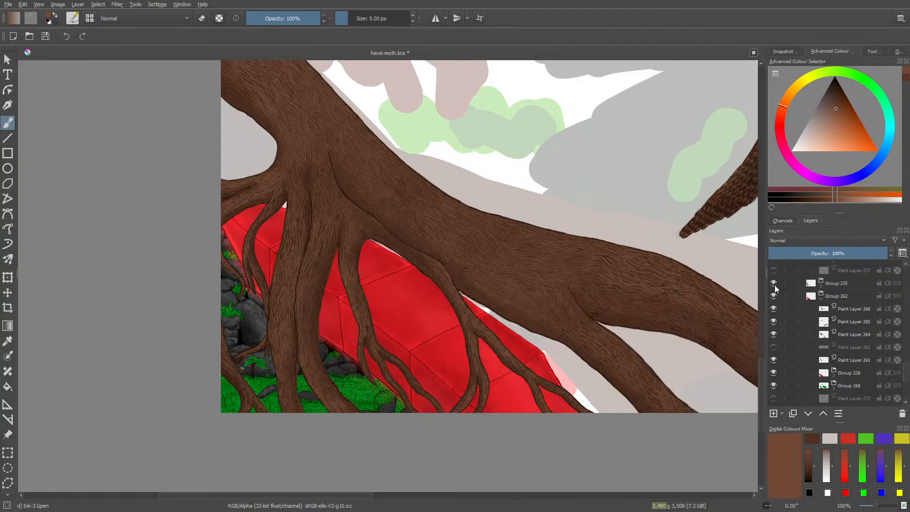
scroll(906, 366, "up", 2)
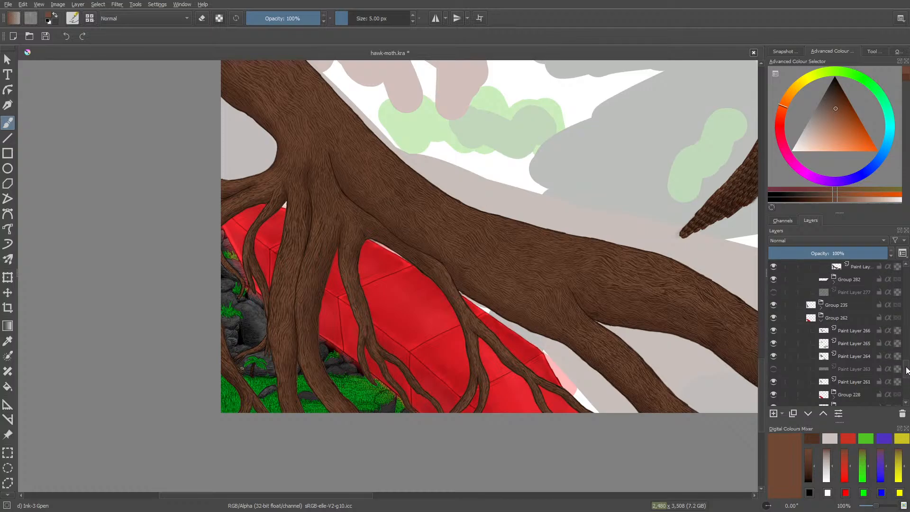
scroll(906, 366, "down", 3)
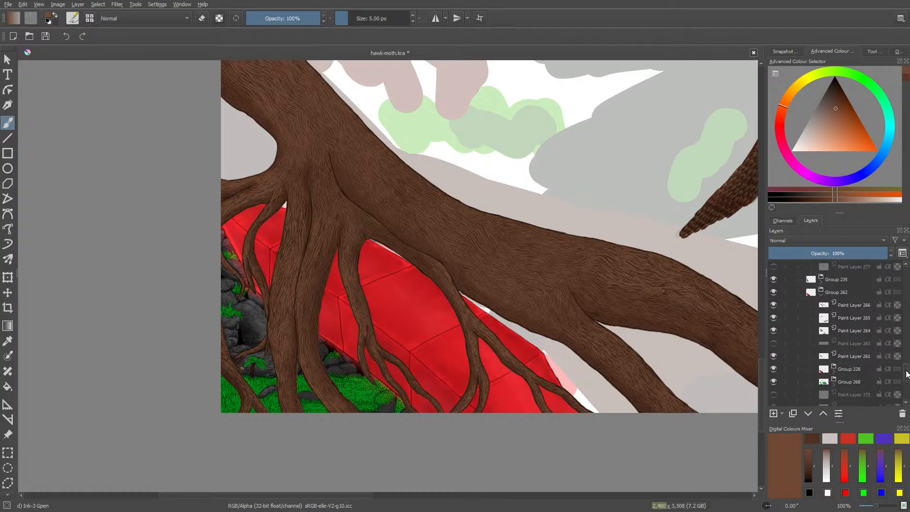
left_click(778, 271)
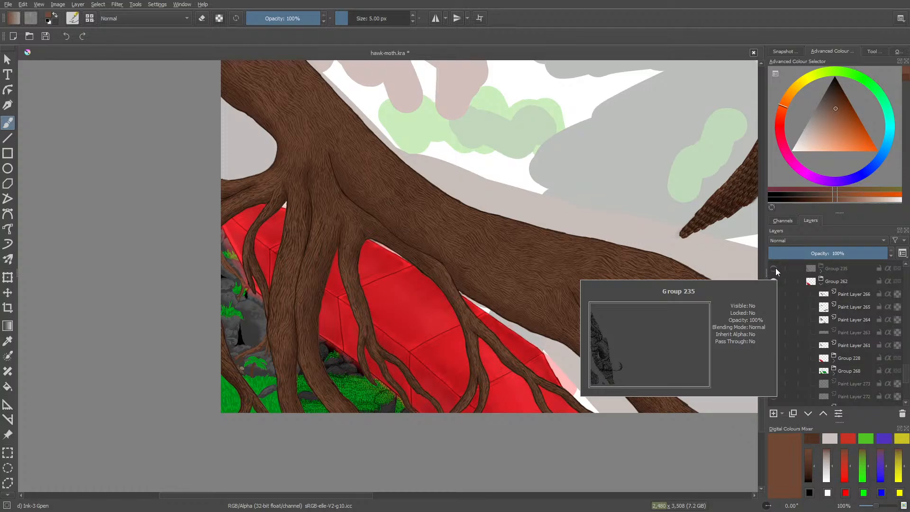
left_click(777, 269)
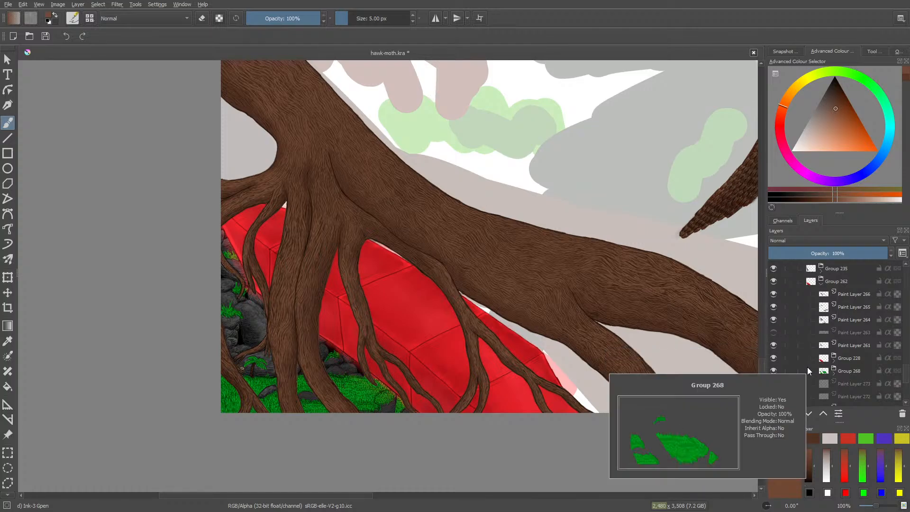
- Hide and show Group 268, Paint Layer 270 and Group 247 in turn to compare the grass, stones and rocks
left_click(774, 370)
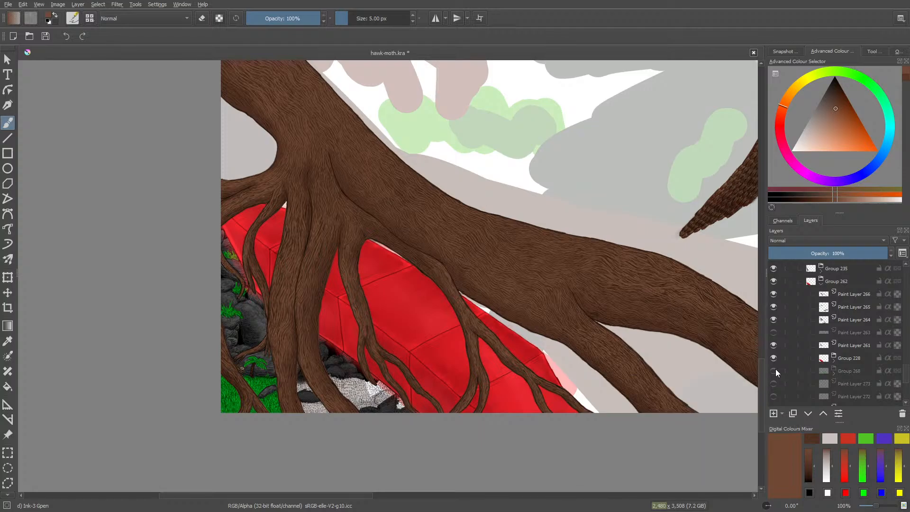
left_click(774, 370)
scroll(906, 381, "down", 1)
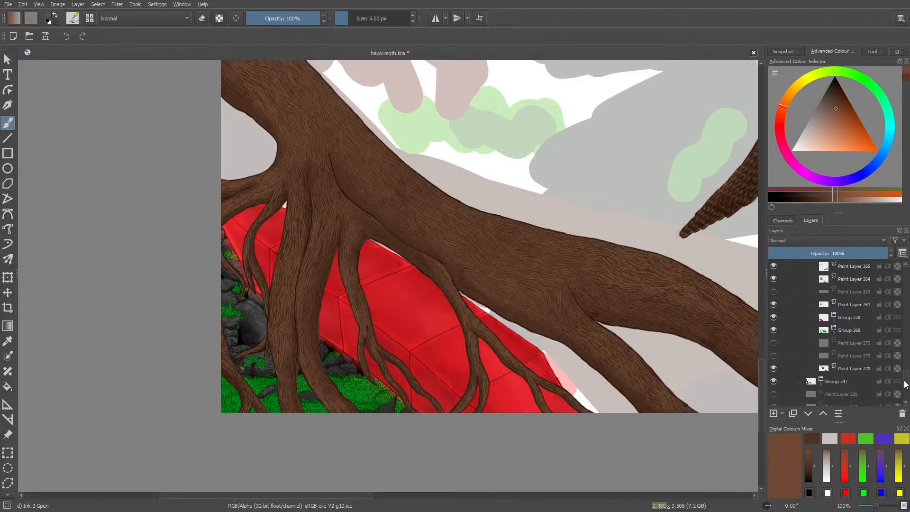
left_click(774, 368)
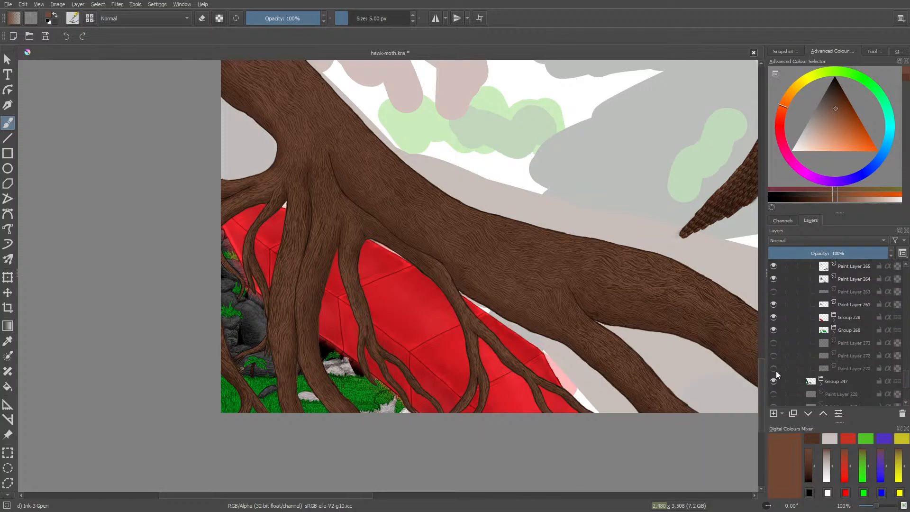
left_click(774, 369)
left_click(774, 381)
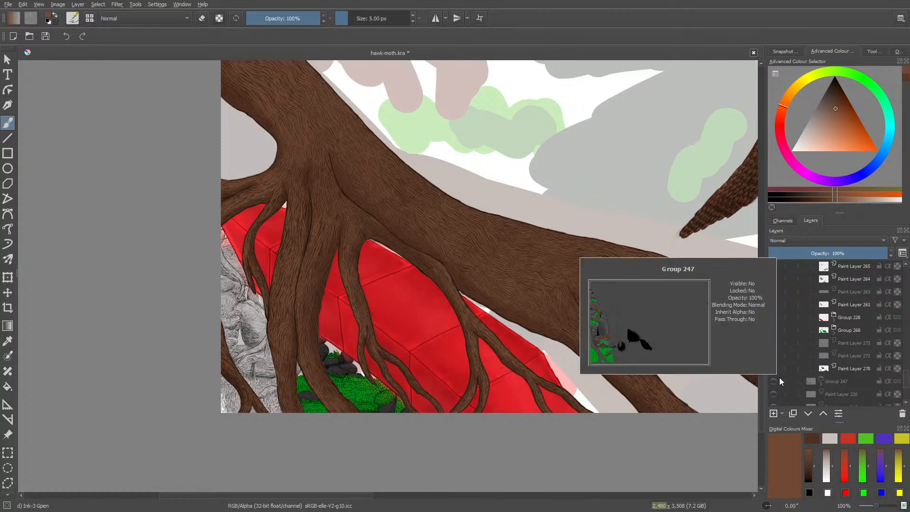
left_click(777, 381)
- Move Group 247 up into Group 262, placing it directly below Group 268
left_click(836, 380)
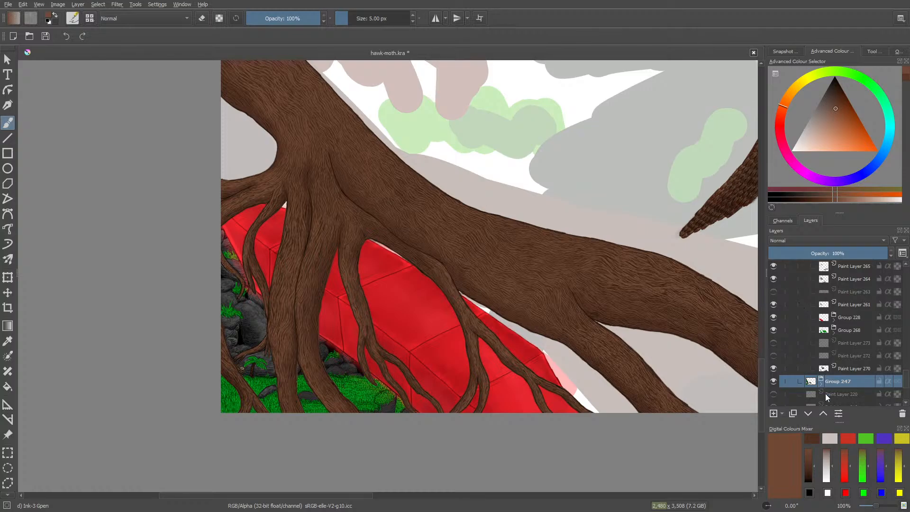
left_click(823, 415)
left_click(823, 414)
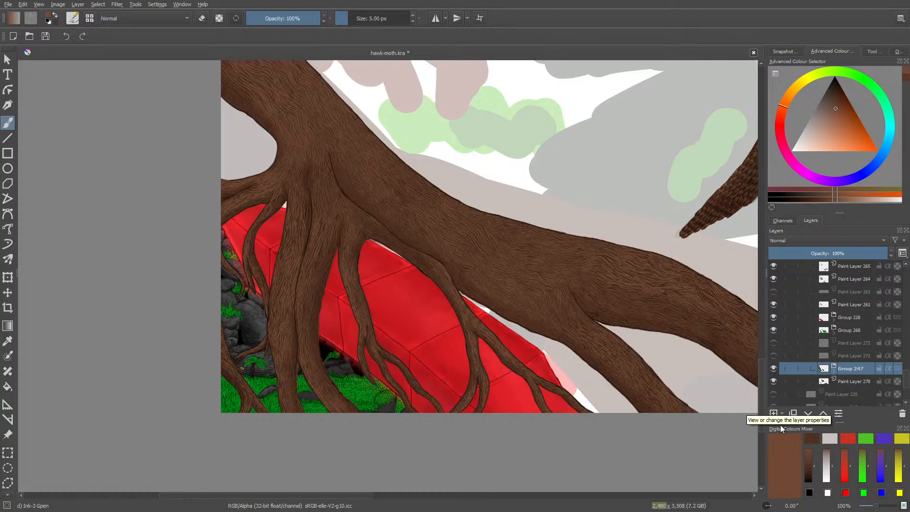
left_click(818, 419)
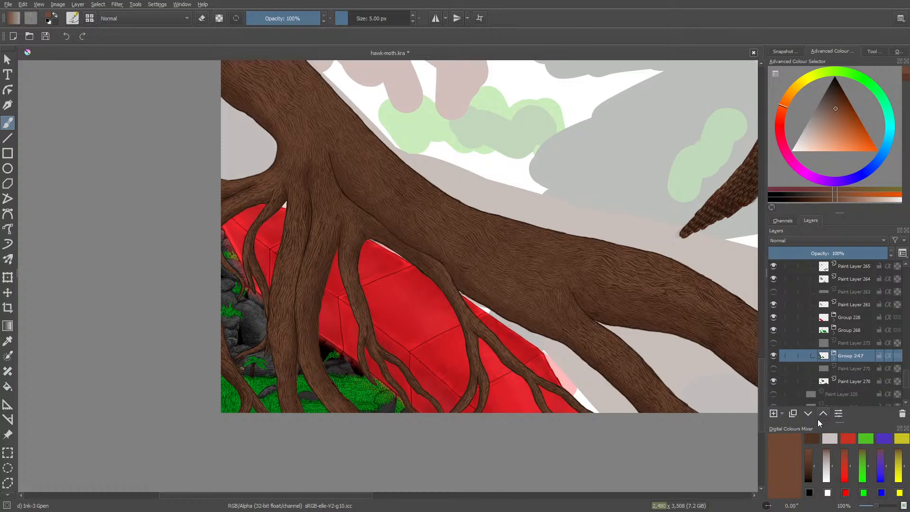
left_click(822, 415)
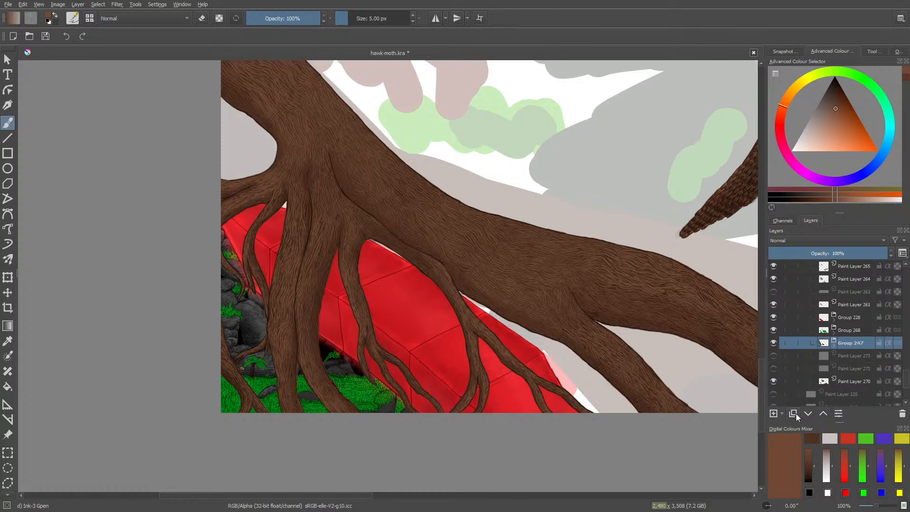
- Hide and show Paint Layer 264 and Paint Layer 266 to examine what they add to the ground beneath the roots
scroll(907, 377, "up", 2)
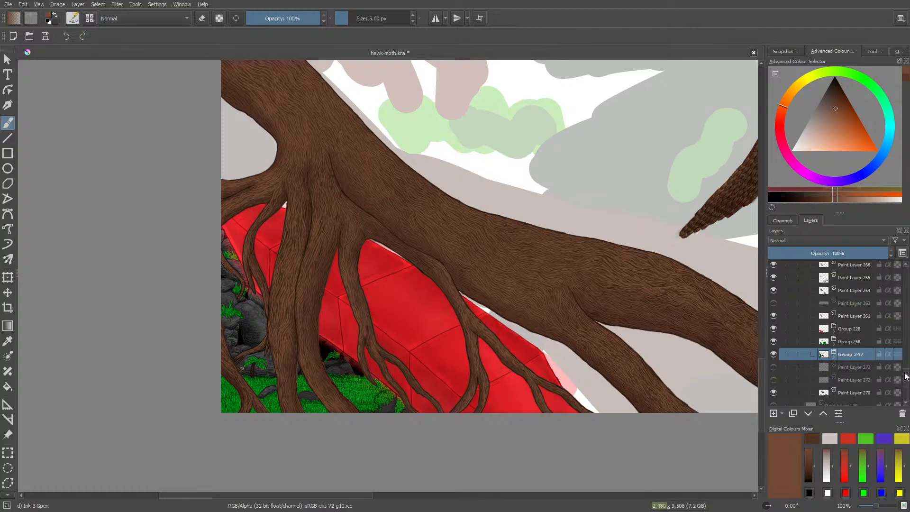
scroll(907, 376, "up", 2)
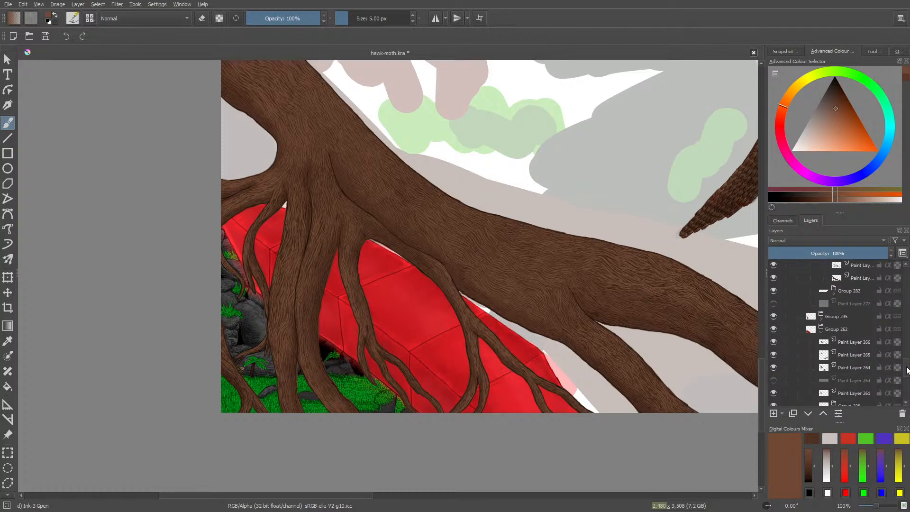
scroll(907, 376, "down", 1)
left_click(819, 319)
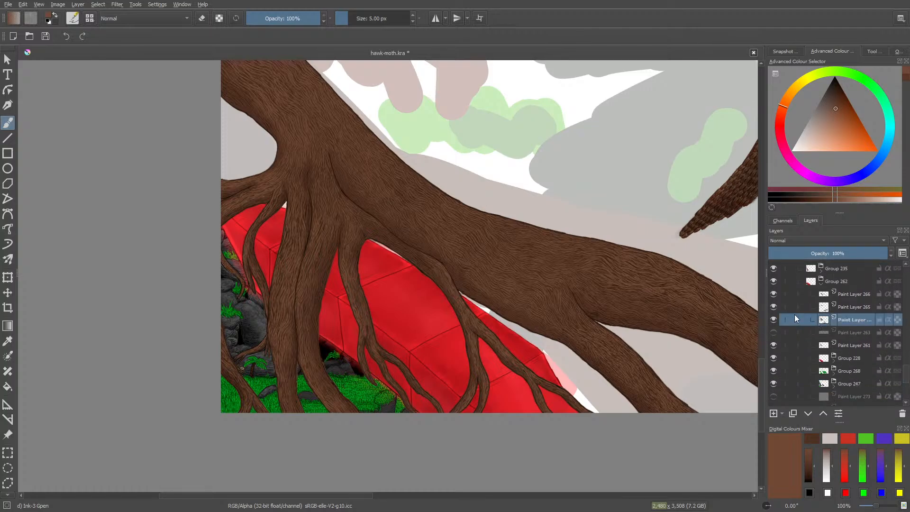
left_click(774, 319)
left_click(774, 320)
left_click(775, 293)
left_click(774, 293)
left_click(773, 319)
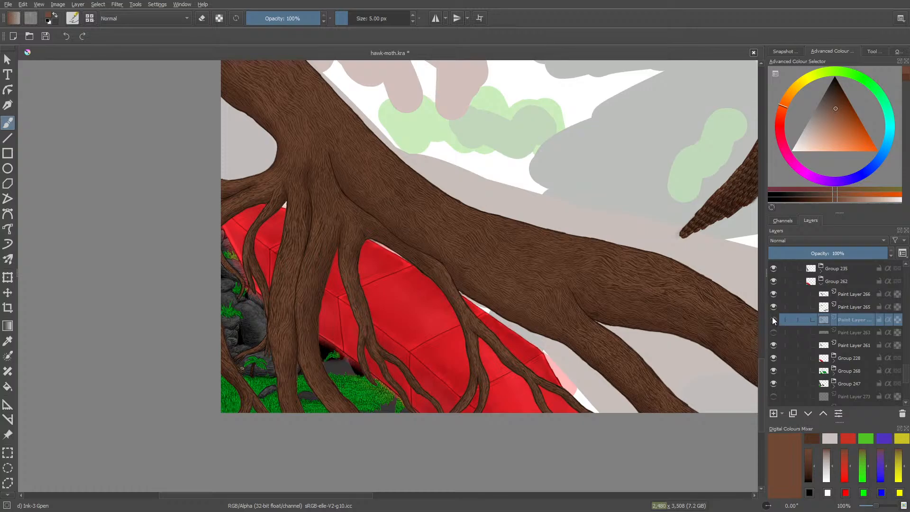
left_click(773, 319)
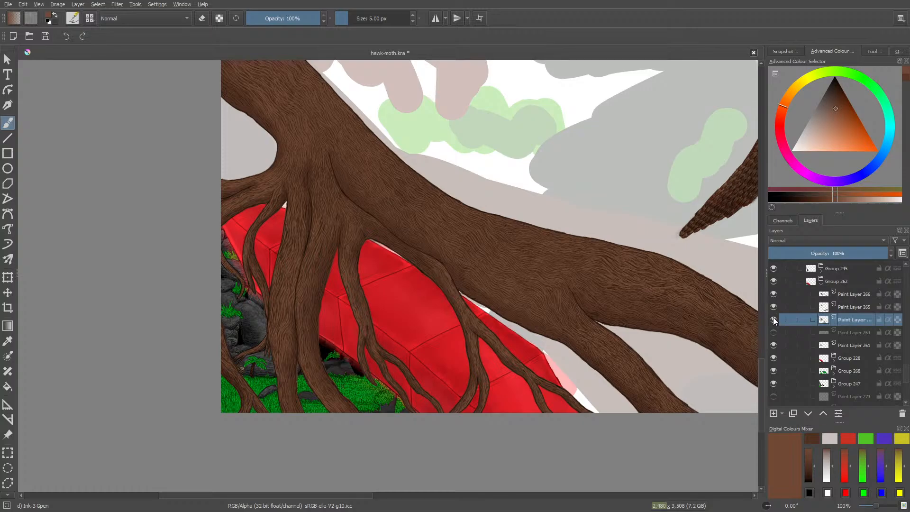
- Move Group 235 down into Group 262, placing it between Group 268 and Group 247
left_click(812, 271)
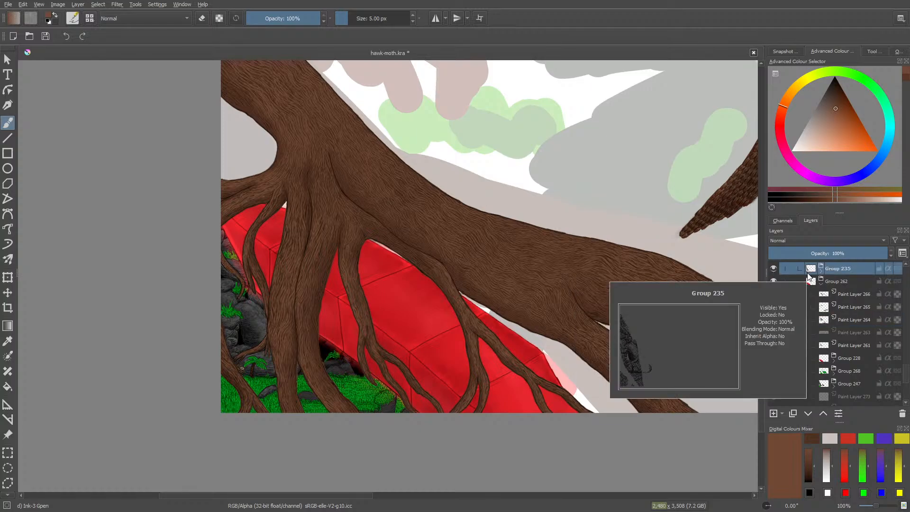
left_click(807, 416)
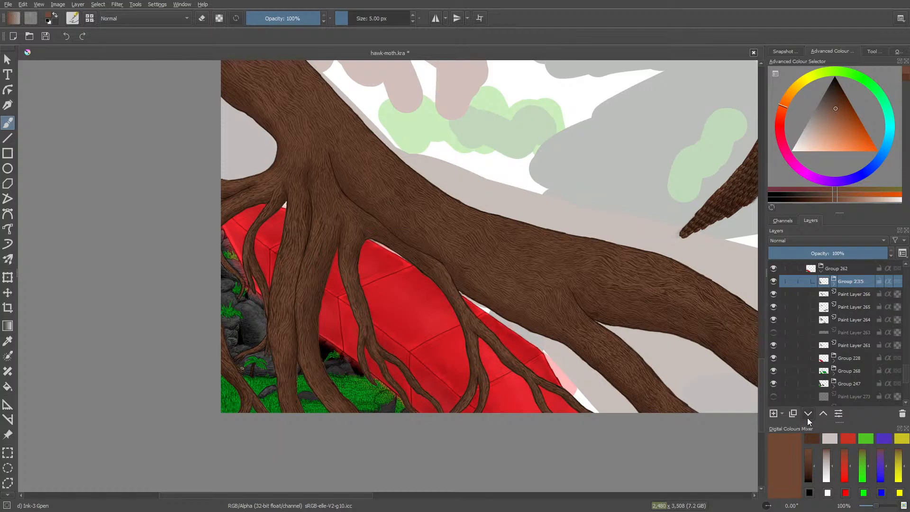
left_click(807, 417)
left_click(807, 418)
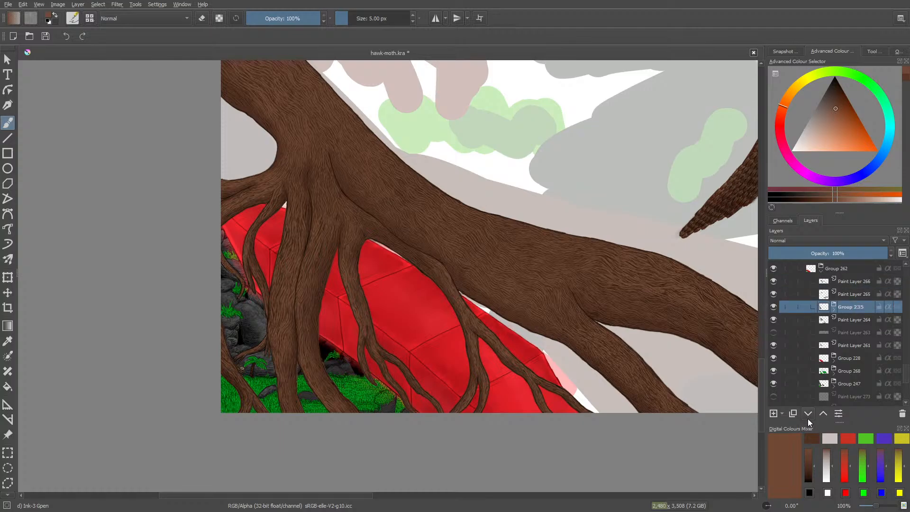
left_click(808, 418)
left_click(807, 419)
left_click(807, 419)
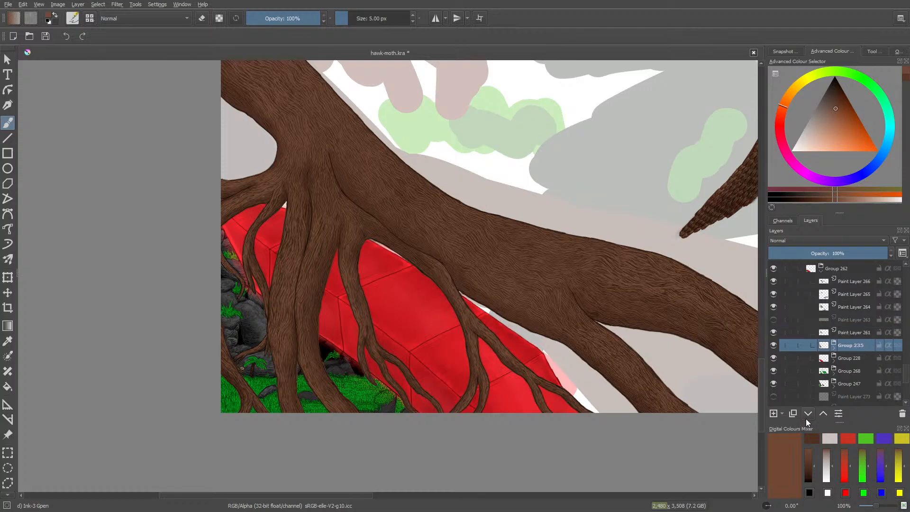
left_click(808, 419)
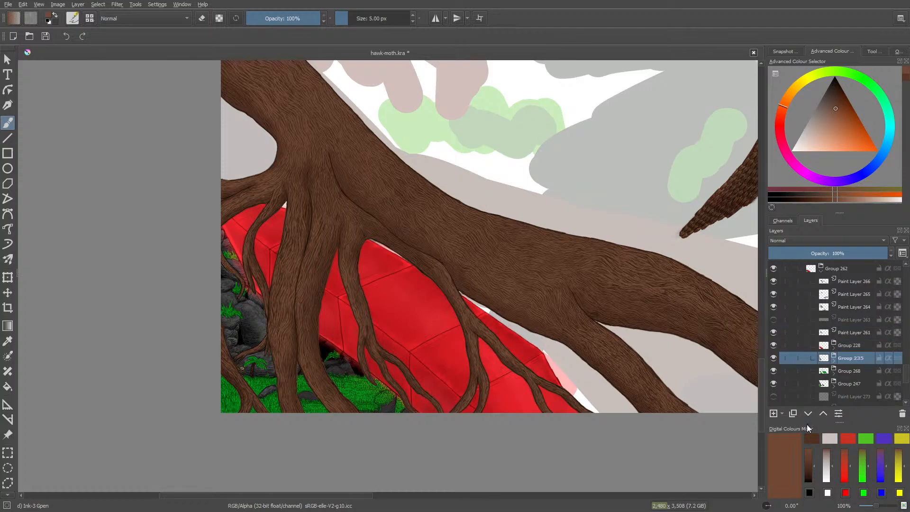
left_click(807, 419)
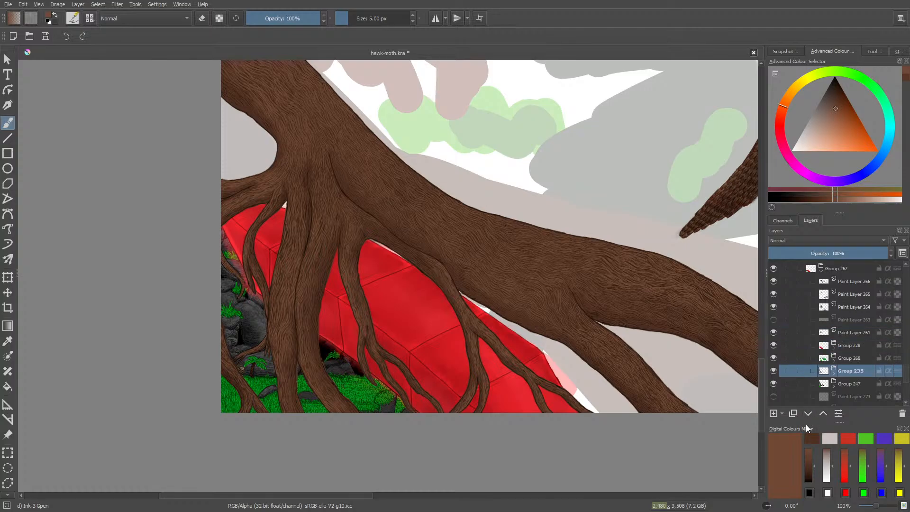
- Expand Group 235 and move Group 247 into it, directly below Group 241
left_click(834, 374)
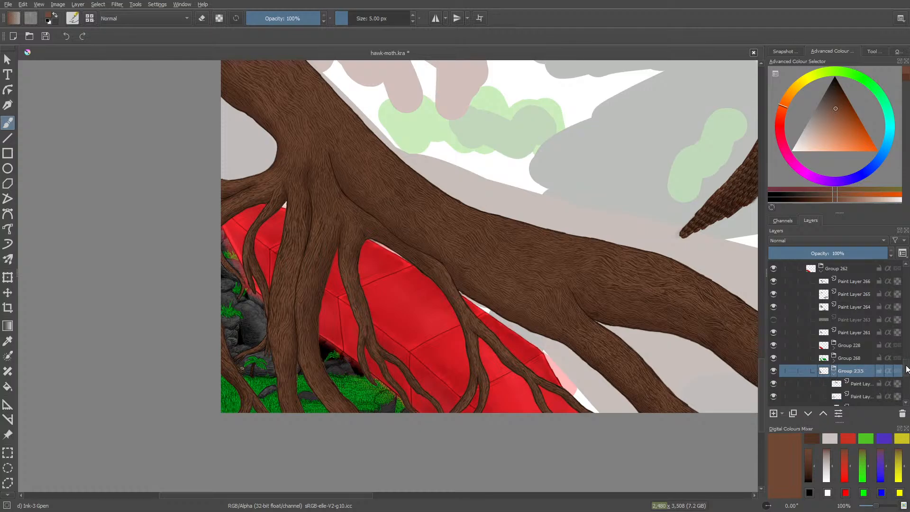
scroll(906, 374, "down", 2)
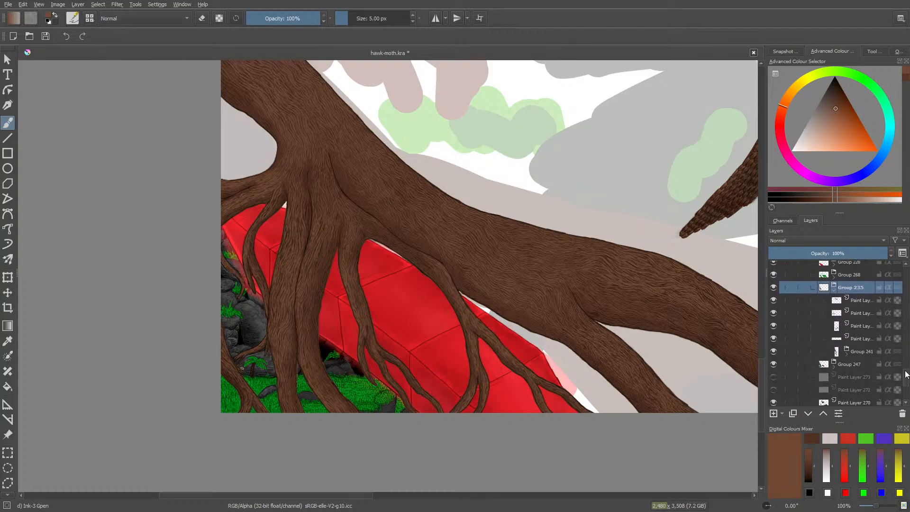
left_click(844, 351)
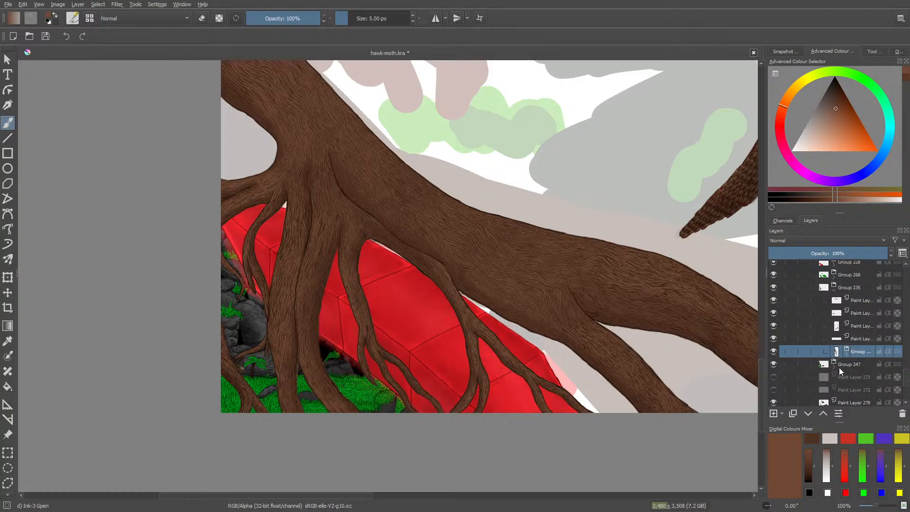
left_click(840, 366)
left_click(772, 364)
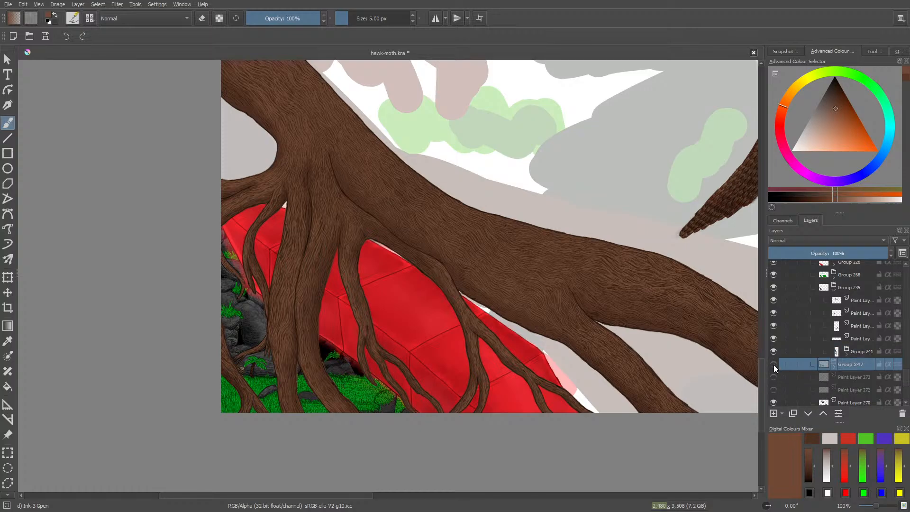
left_click(773, 364)
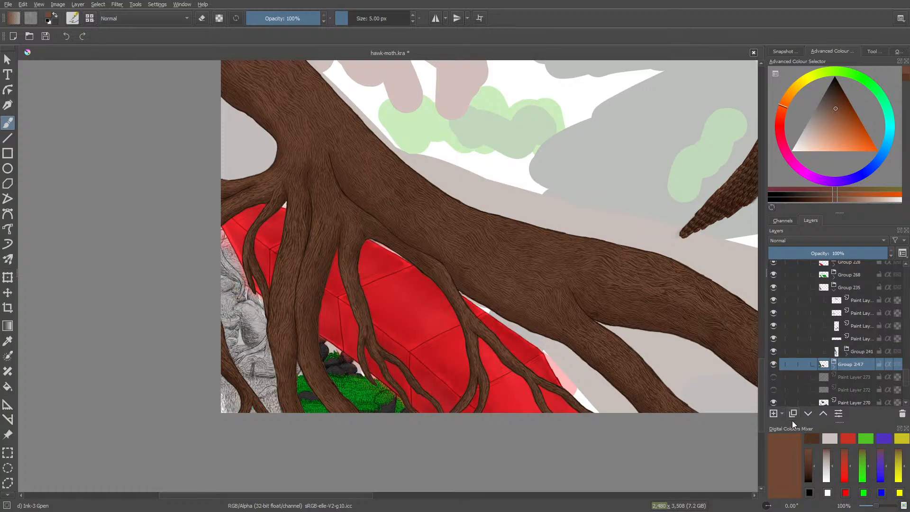
left_click(823, 415)
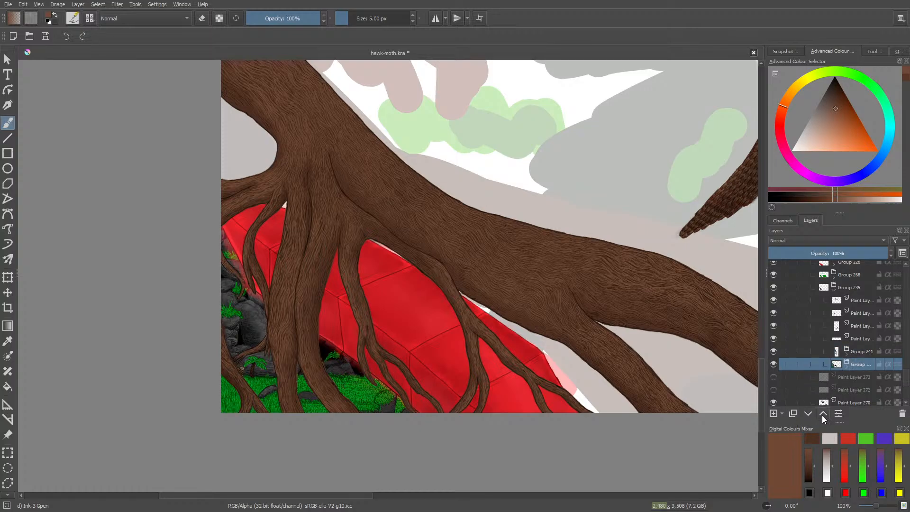
- Hide and show Group 241 to examine its part of the rocks beside the roots
left_click(773, 351)
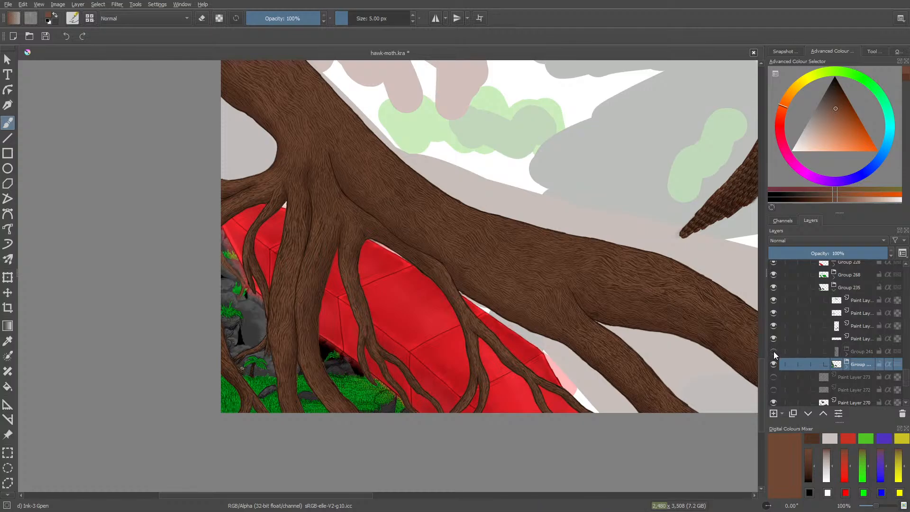
left_click(774, 352)
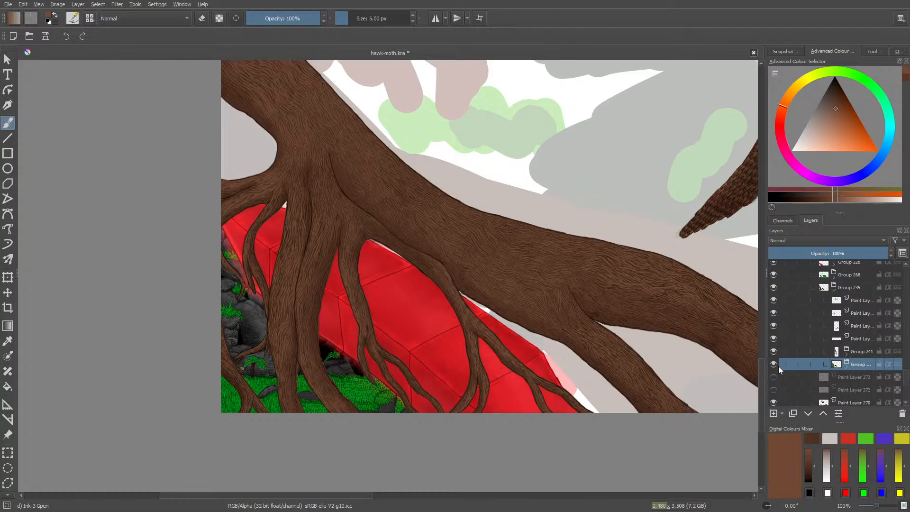
mouse_move(833, 323)
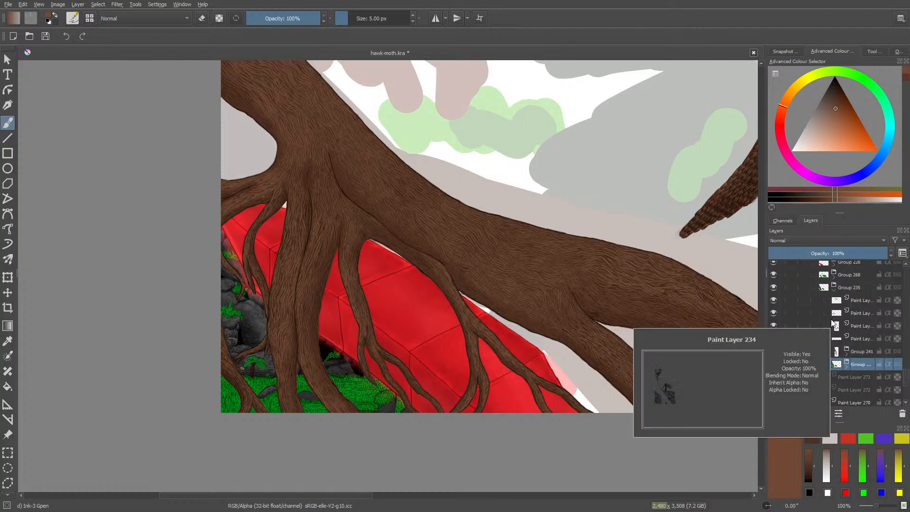
- Move Group 268 into Group 235 as its topmost entry
left_click(811, 286)
left_click(841, 288)
mouse_move(838, 288)
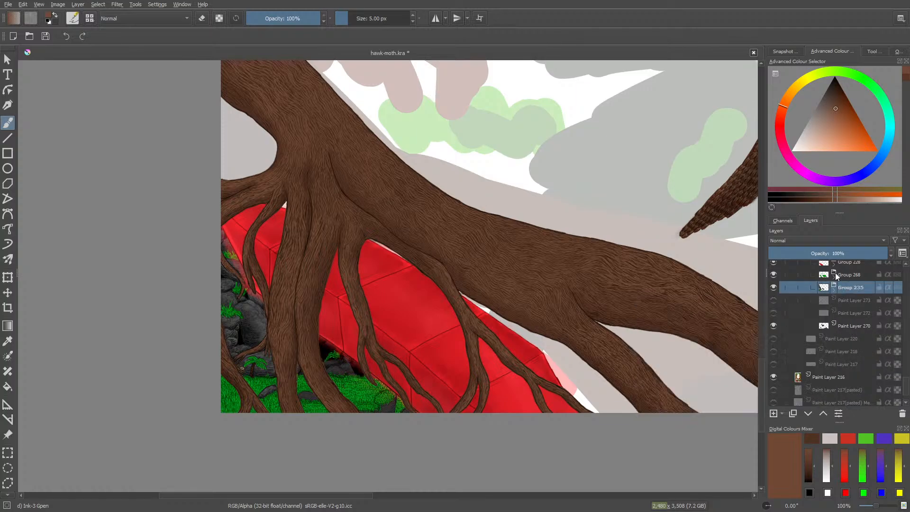
left_click(846, 276)
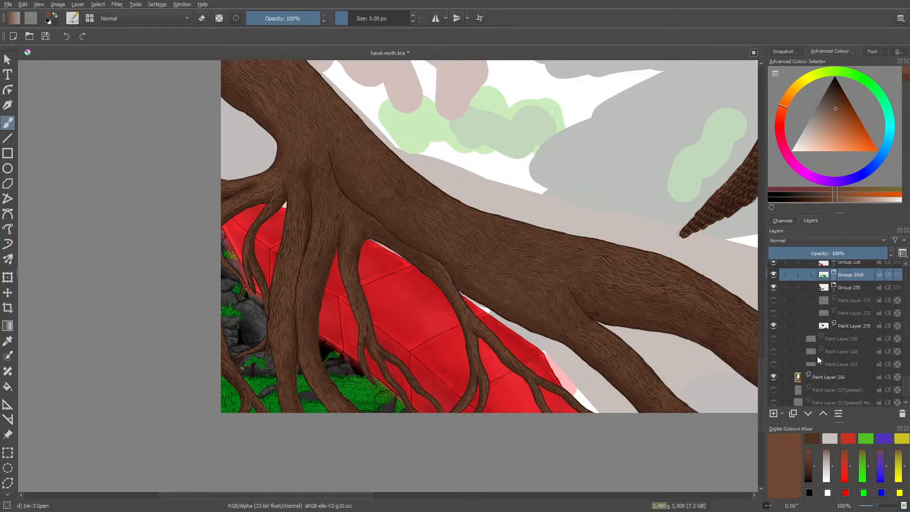
left_click(832, 287)
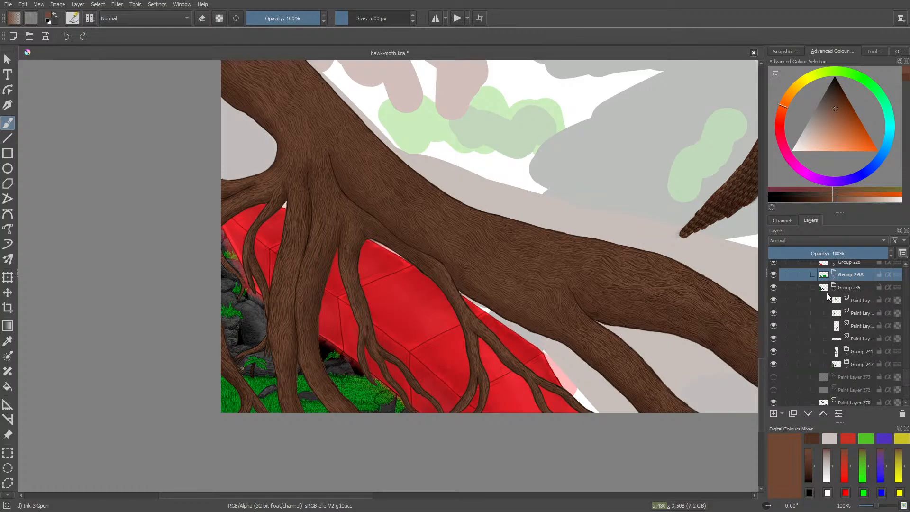
left_click(805, 418)
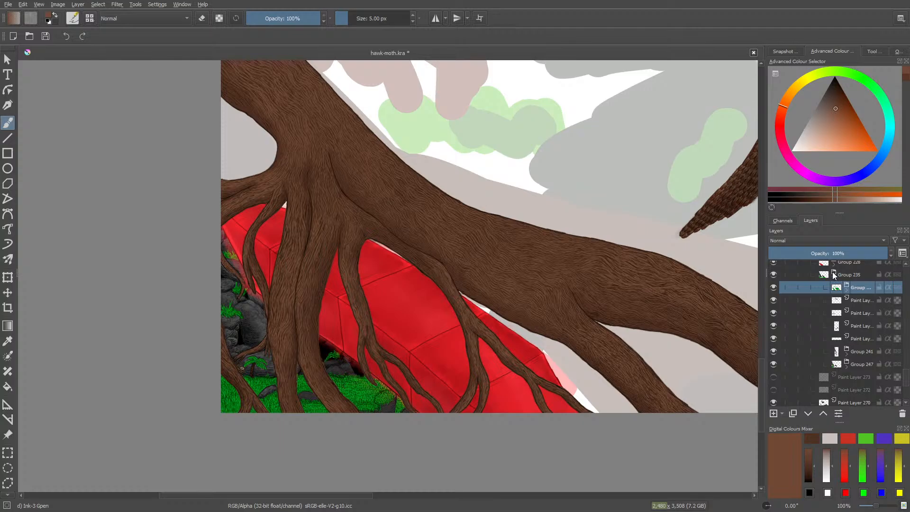
- Expand Group 268 inside Group 235 to view its layers, and select Group 235
left_click(834, 276)
left_click(835, 278)
left_click(837, 281)
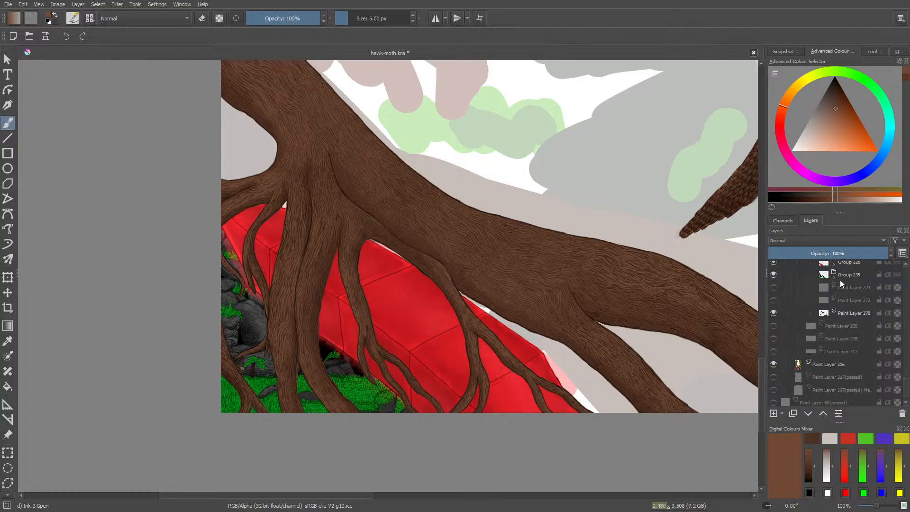
left_click(837, 281)
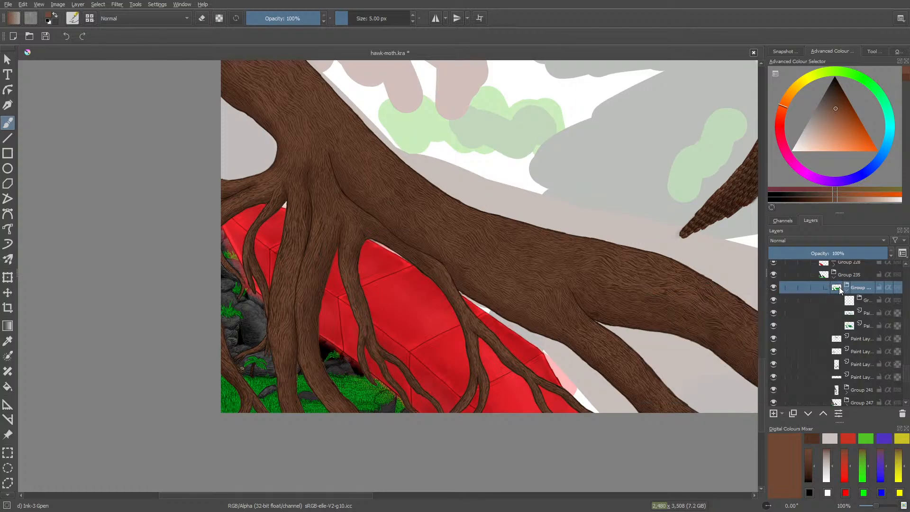
right_click(837, 288)
left_click(840, 279)
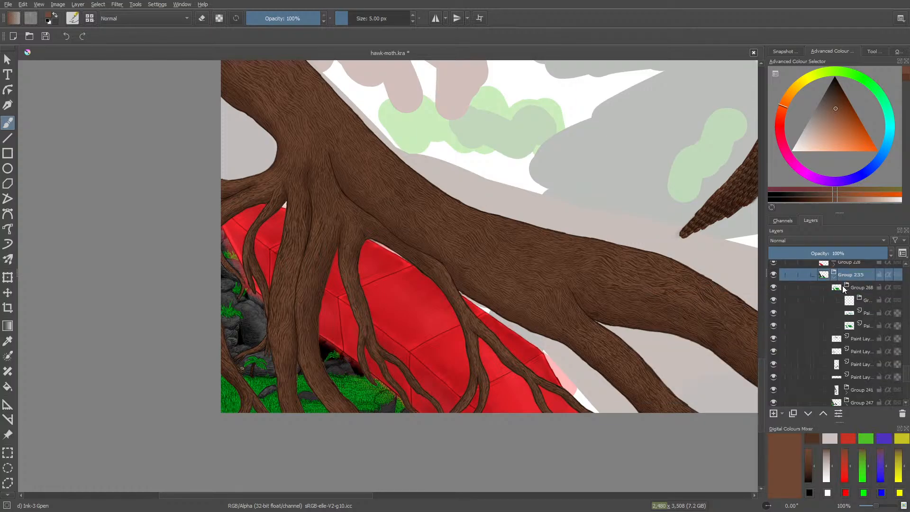
- Create an empty group directly above Group 268 inside Group 235, and add a new paint layer within it
right_click(845, 287)
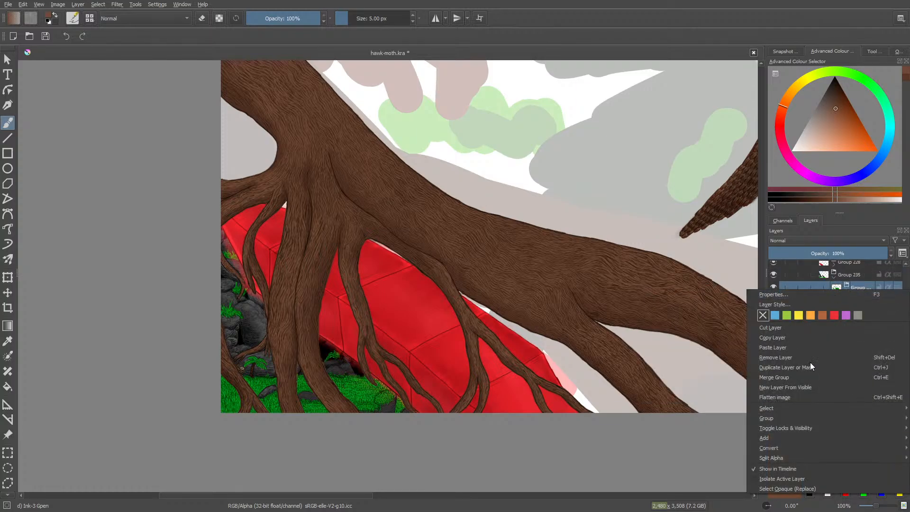
mouse_move(769, 416)
left_click(723, 415)
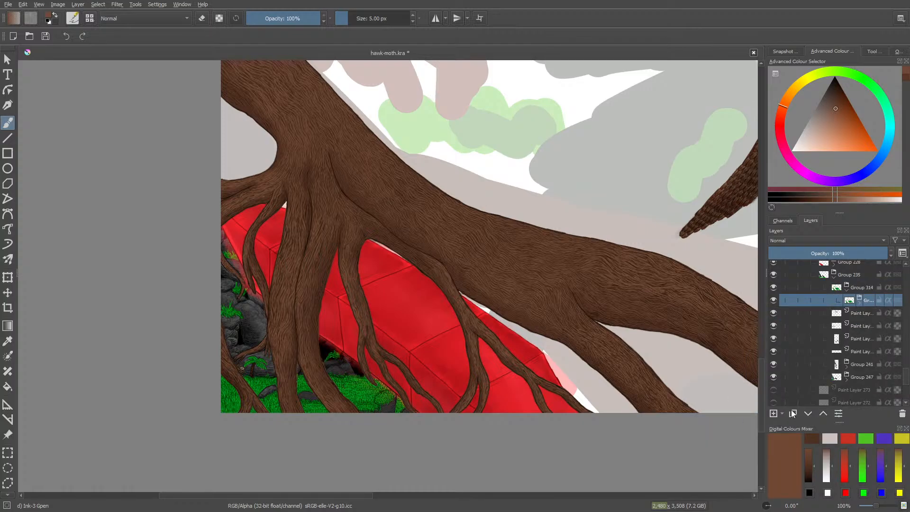
left_click(808, 413)
left_click(861, 287)
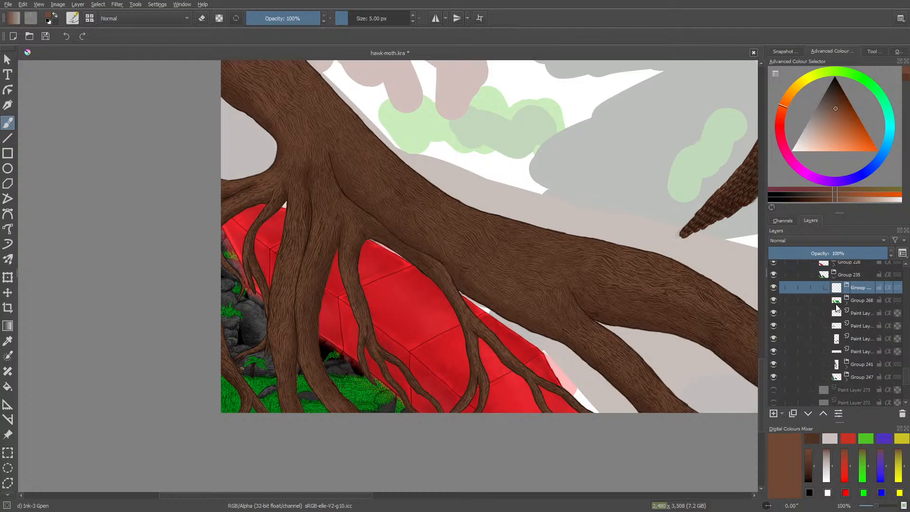
left_click(773, 413)
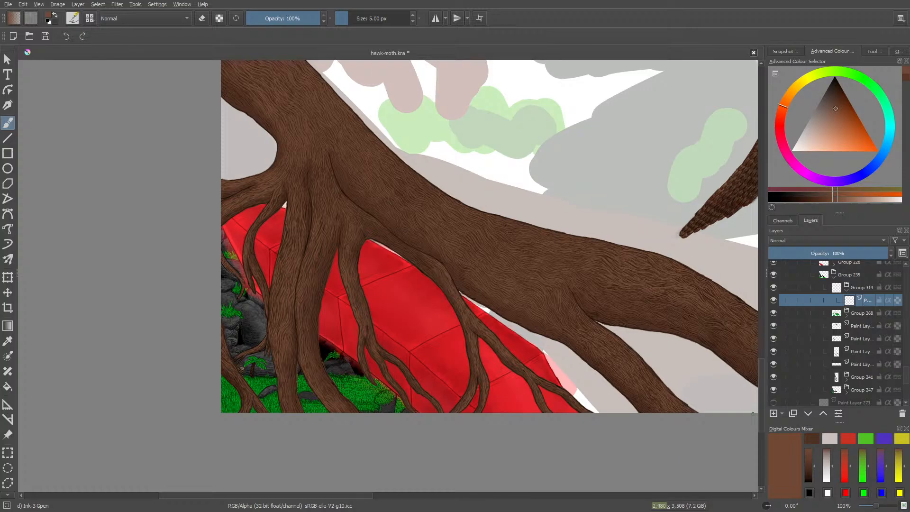
- Reset the foreground colour to black and sketch a faint ground line with the first rock strokes beside the red body's lower edge
left_click_drag(338, 495, 393, 494)
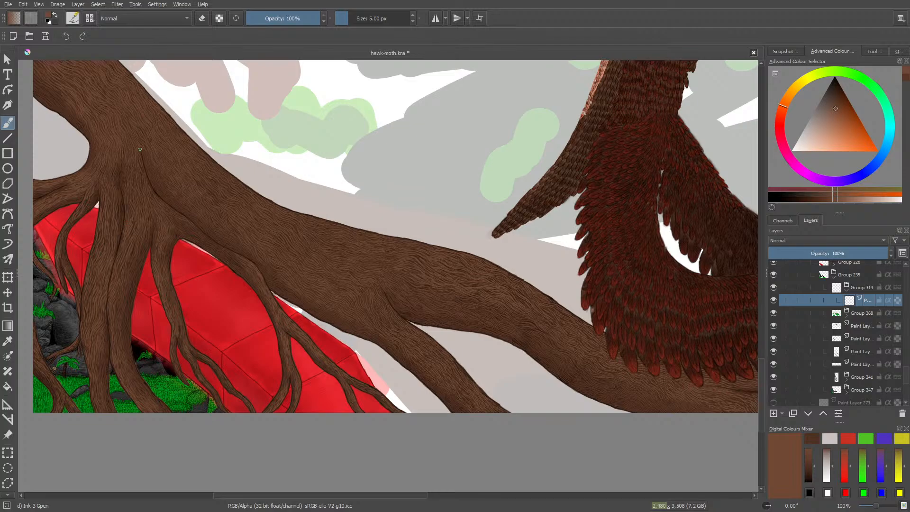
right_click(279, 294)
key("d")
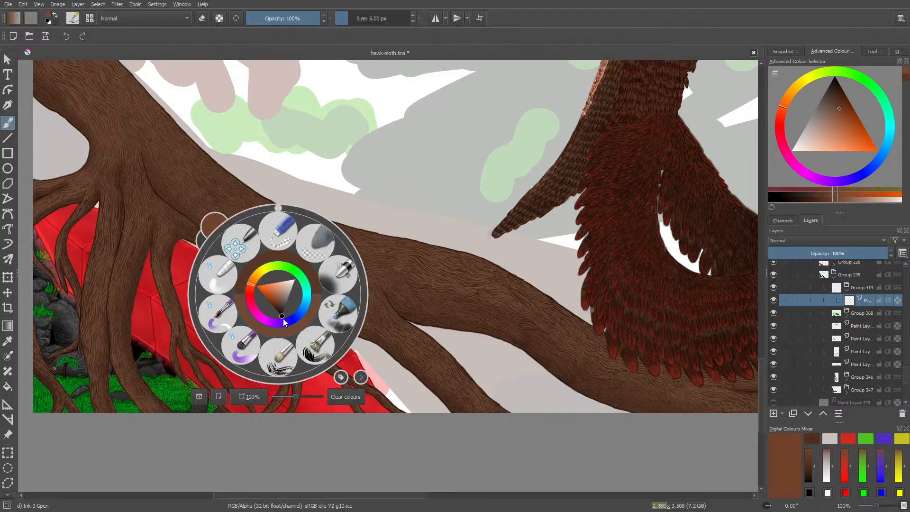
left_click(199, 183)
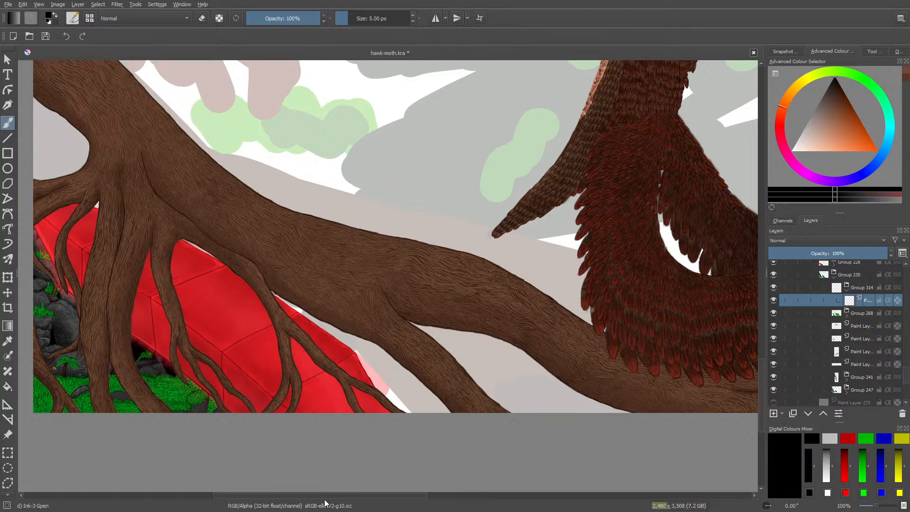
mouse_move(308, 496)
left_mouse_down()
mouse_move(250, 503)
mouse_move(292, 499)
left_mouse_up()
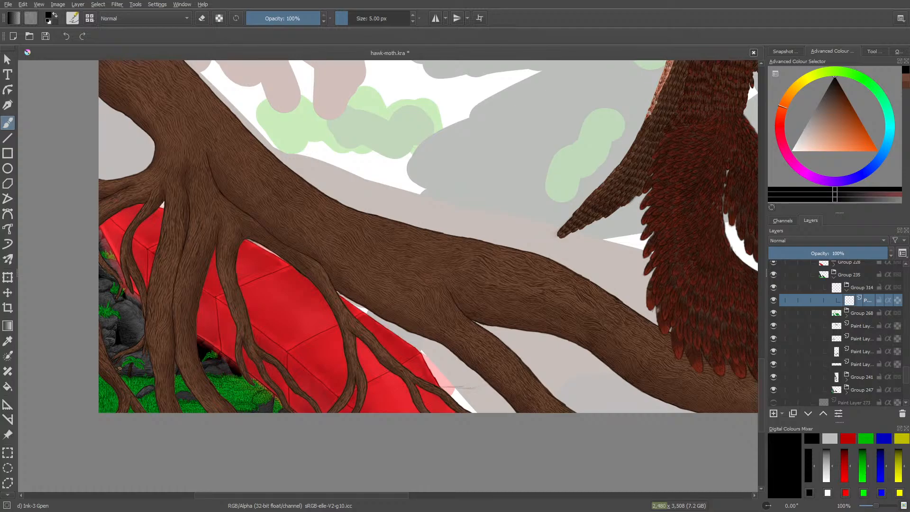
mouse_move(440, 386)
left_mouse_down()
mouse_move(573, 382)
mouse_move(606, 391)
left_mouse_up()
mouse_move(457, 385)
left_mouse_down()
mouse_move(418, 365)
mouse_move(450, 356)
left_mouse_up()
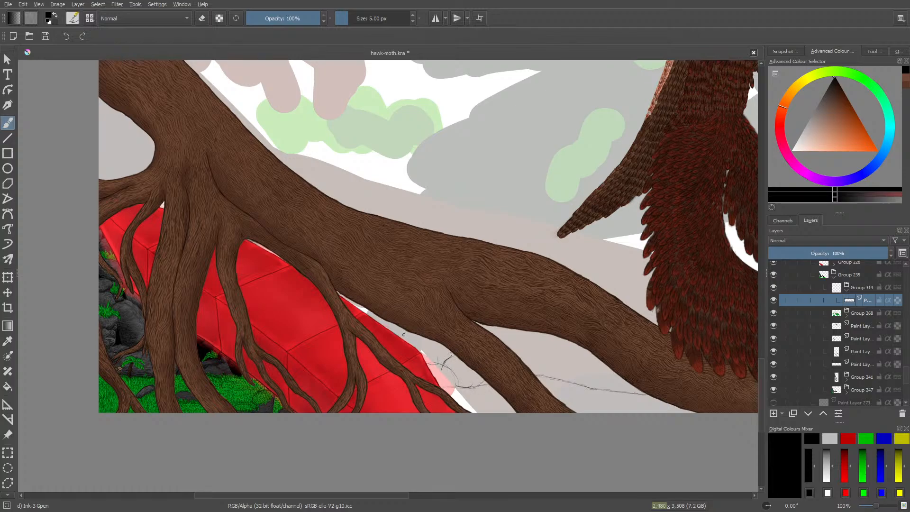
- Sketch a small rock beside the red body and a large rounded rock between the two branches, and strengthen the ground line beyond it
left_click_drag(422, 349, 415, 337)
mouse_move(557, 375)
left_mouse_down()
mouse_move(536, 337)
mouse_move(503, 345)
mouse_move(541, 348)
mouse_move(566, 394)
left_mouse_up()
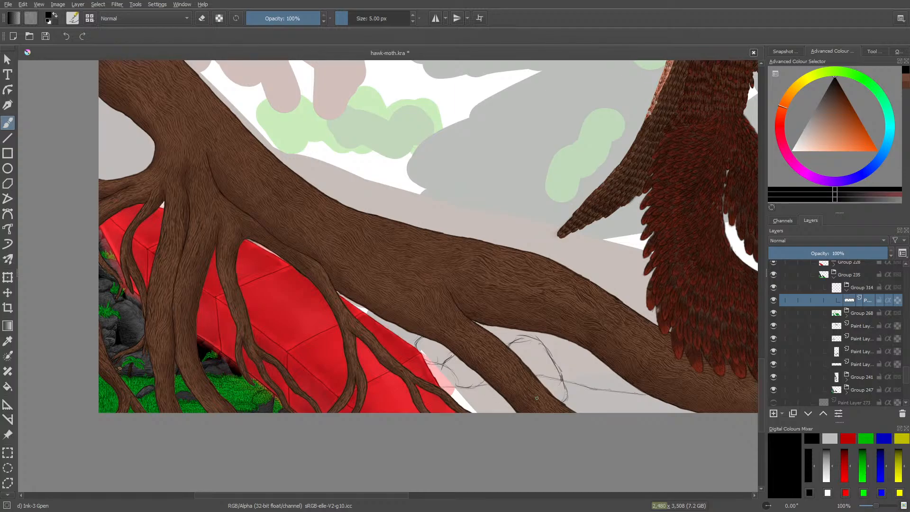
left_click_drag(564, 382, 568, 404)
left_click_drag(571, 394, 624, 390)
- Sketch a flat oval stone on the ground and a tall tapering rock behind it, beneath the thick branch, with the 5 px pen
key("e")
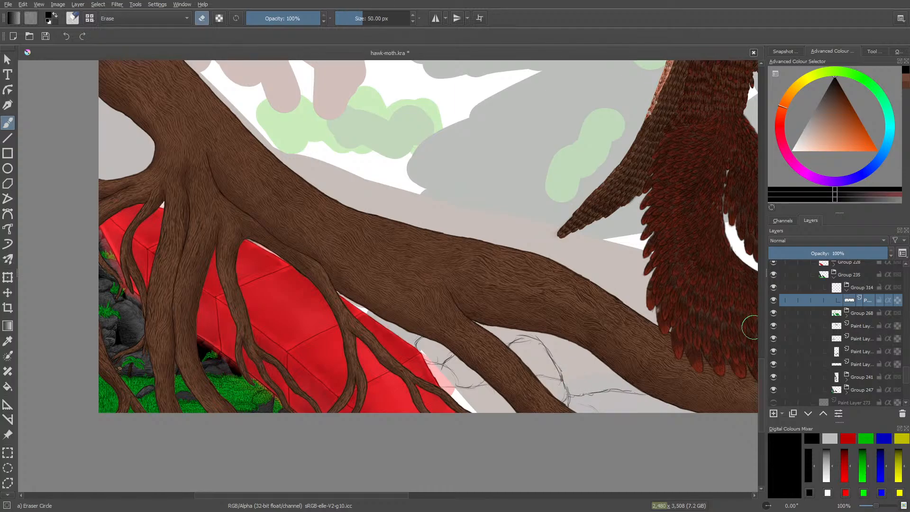
scroll(763, 379, "down", 2)
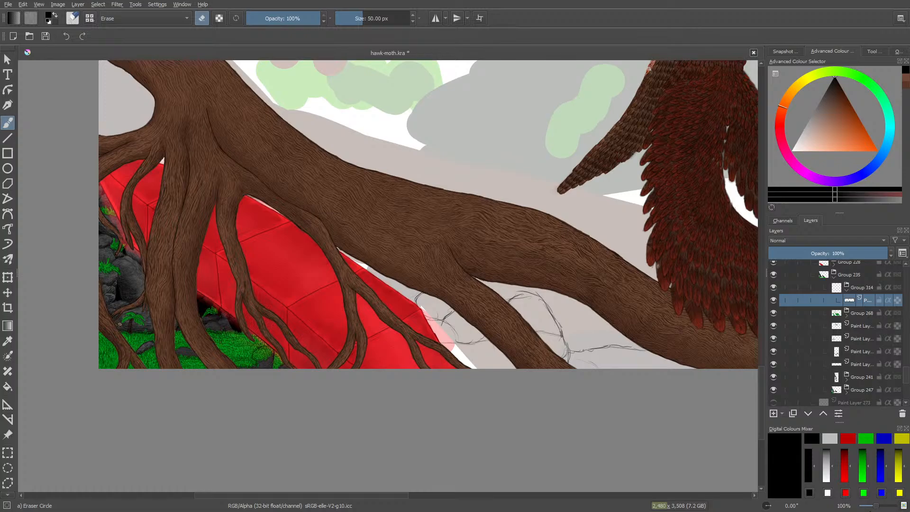
left_click_drag(877, 509, 881, 509)
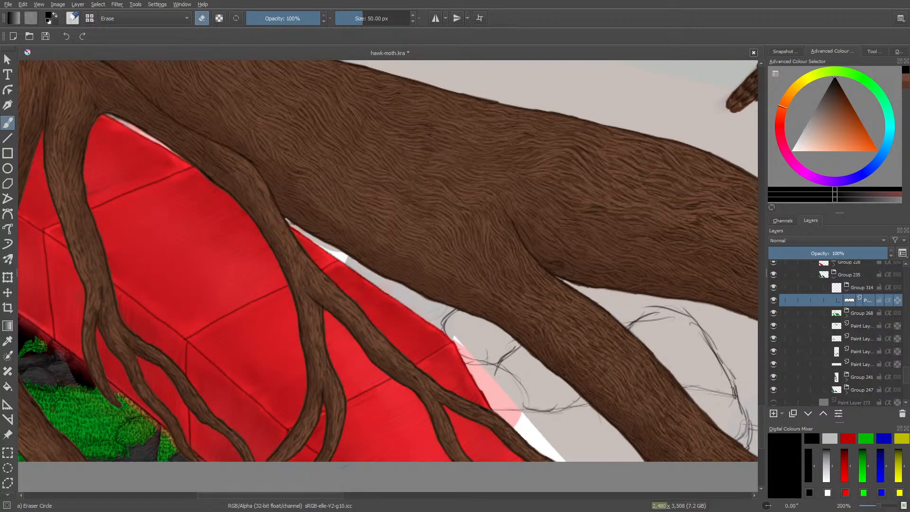
left_click_drag(316, 496, 392, 496)
key("slash")
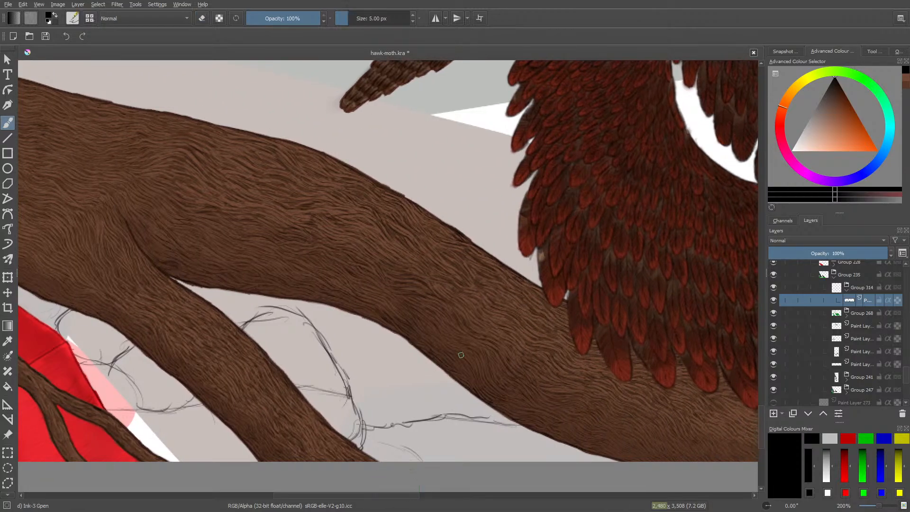
mouse_move(449, 412)
left_mouse_down()
mouse_move(456, 383)
mouse_move(450, 415)
mouse_move(485, 426)
mouse_move(500, 405)
mouse_move(464, 421)
mouse_move(447, 411)
mouse_move(417, 419)
mouse_move(381, 438)
mouse_move(398, 455)
mouse_move(424, 458)
mouse_move(462, 433)
mouse_move(442, 418)
mouse_move(408, 421)
mouse_move(377, 445)
left_mouse_up()
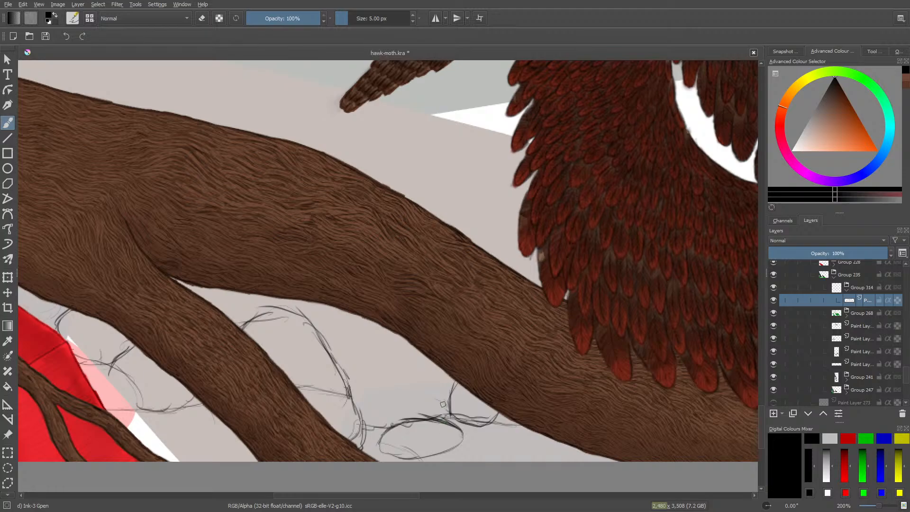
left_click_drag(445, 406, 422, 380)
mouse_move(448, 403)
left_mouse_down()
mouse_move(398, 351)
mouse_move(328, 332)
mouse_move(332, 372)
left_mouse_up()
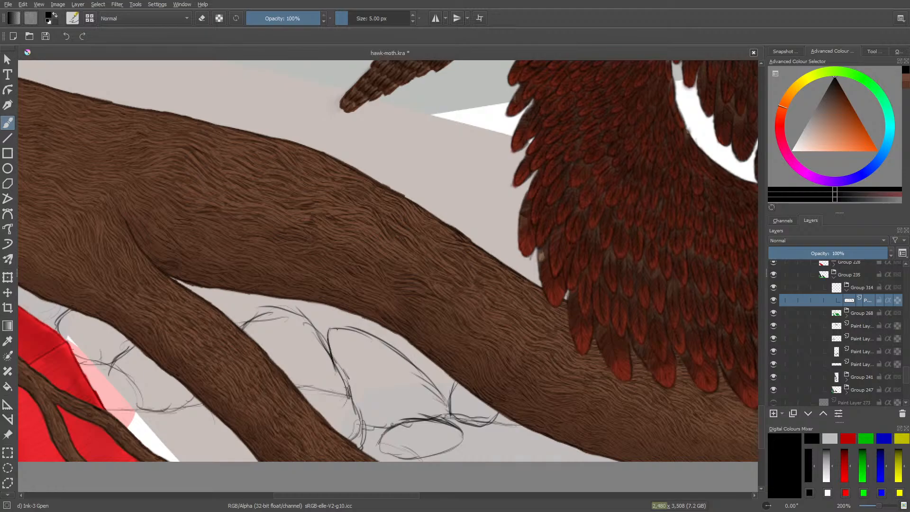
mouse_move(337, 331)
left_mouse_down()
mouse_move(420, 378)
mouse_move(447, 405)
mouse_move(363, 420)
mouse_move(331, 348)
mouse_move(347, 328)
mouse_move(440, 401)
left_mouse_up()
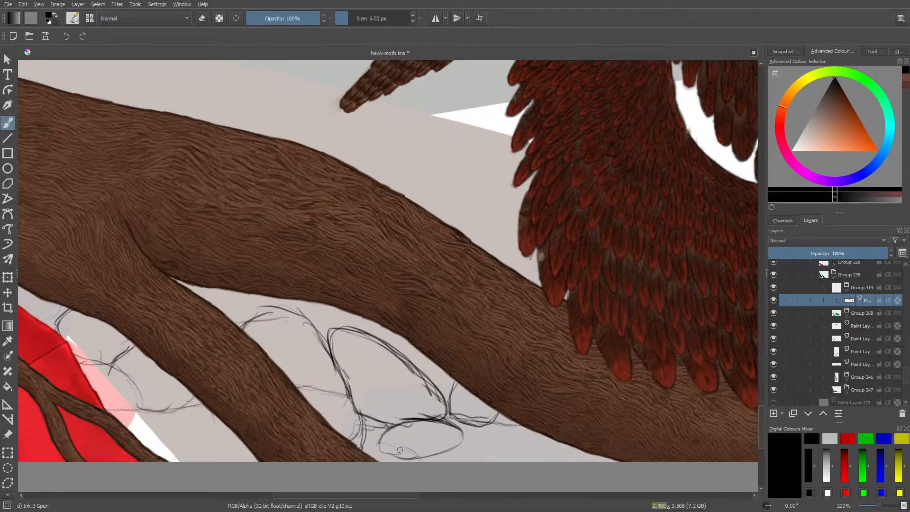
- Add jagged grass edges along the ground line, the oval stone's base and the rounded rock's top, plus a tuft before the tall rock
mouse_move(401, 495)
left_mouse_down()
mouse_move(353, 508)
mouse_move(369, 502)
left_mouse_up()
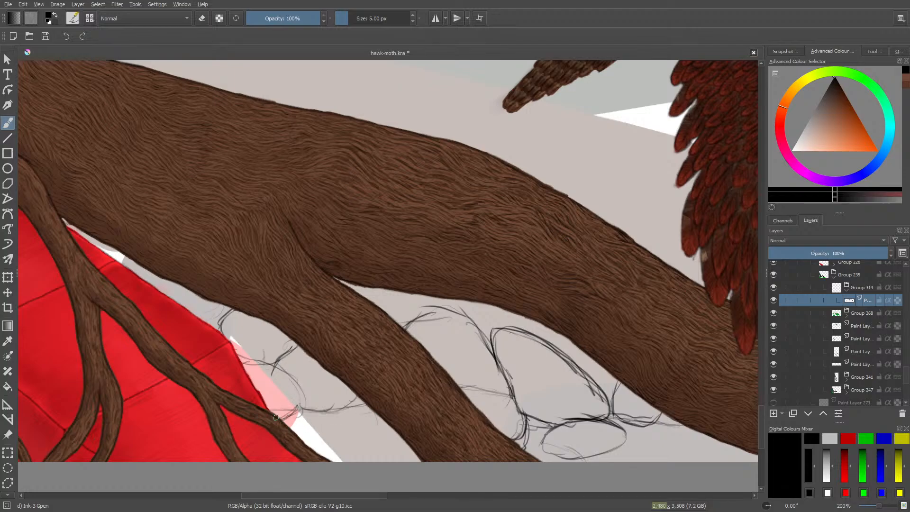
left_click_drag(282, 411, 361, 400)
mouse_move(516, 441)
left_mouse_down()
mouse_move(539, 405)
mouse_move(547, 417)
mouse_move(555, 413)
mouse_move(549, 454)
mouse_move(580, 451)
mouse_move(588, 439)
mouse_move(606, 451)
mouse_move(626, 418)
mouse_move(681, 423)
left_mouse_up()
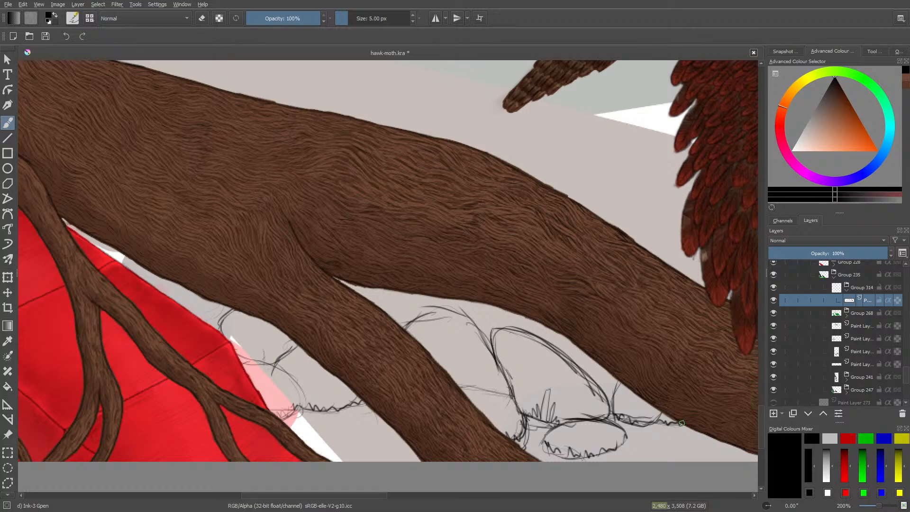
mouse_move(358, 495)
left_mouse_down()
mouse_move(235, 498)
mouse_move(352, 508)
mouse_move(353, 497)
left_mouse_up()
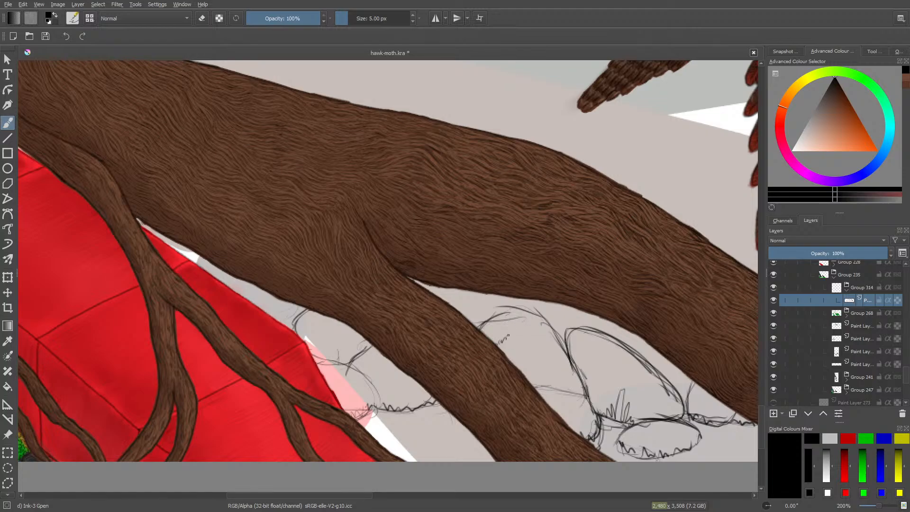
mouse_move(507, 335)
left_mouse_down()
mouse_move(541, 323)
mouse_move(551, 336)
mouse_move(555, 327)
mouse_move(556, 338)
mouse_move(536, 310)
mouse_move(507, 304)
mouse_move(479, 322)
left_mouse_up()
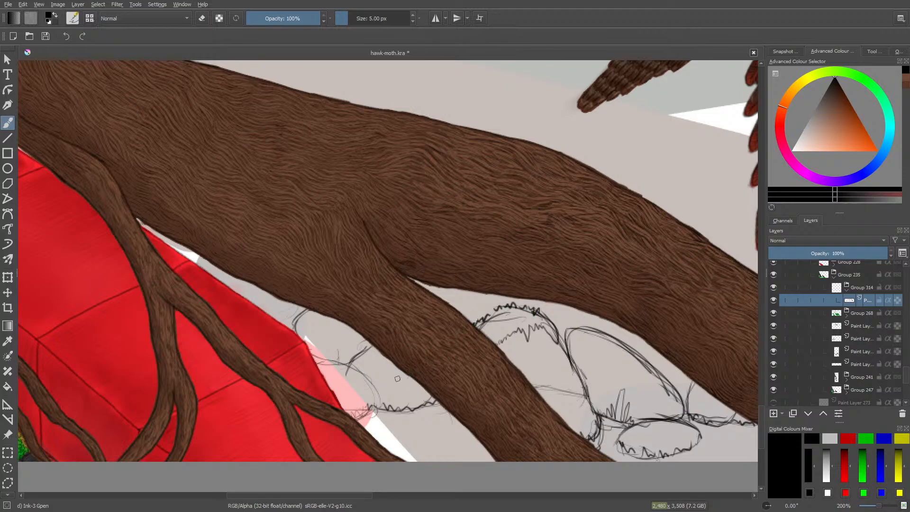
- Draw darker outlines for the small rocks between the red body and the lower branch, adding jagged grass around them
mouse_move(374, 345)
left_mouse_down()
mouse_move(356, 352)
mouse_move(384, 367)
mouse_move(325, 363)
mouse_move(364, 373)
mouse_move(376, 399)
mouse_move(351, 418)
left_mouse_up()
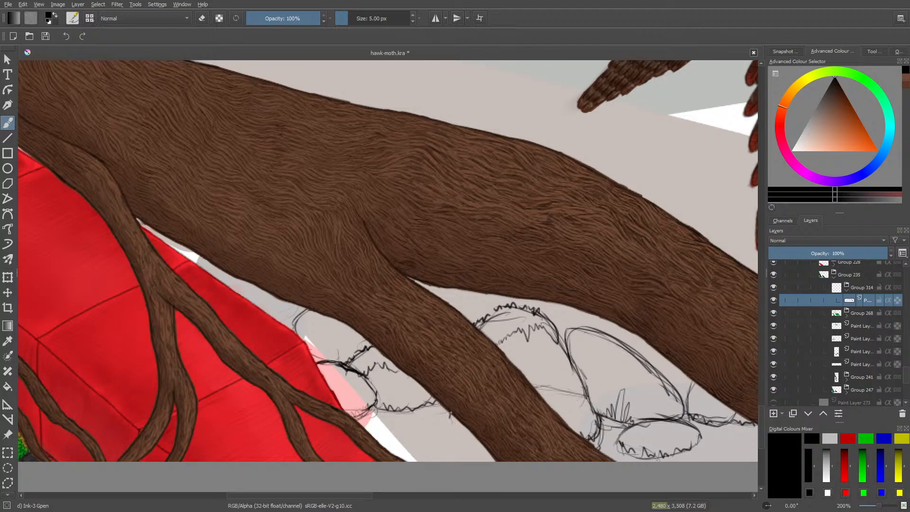
mouse_move(450, 431)
left_mouse_down()
mouse_move(489, 448)
mouse_move(430, 427)
left_mouse_up()
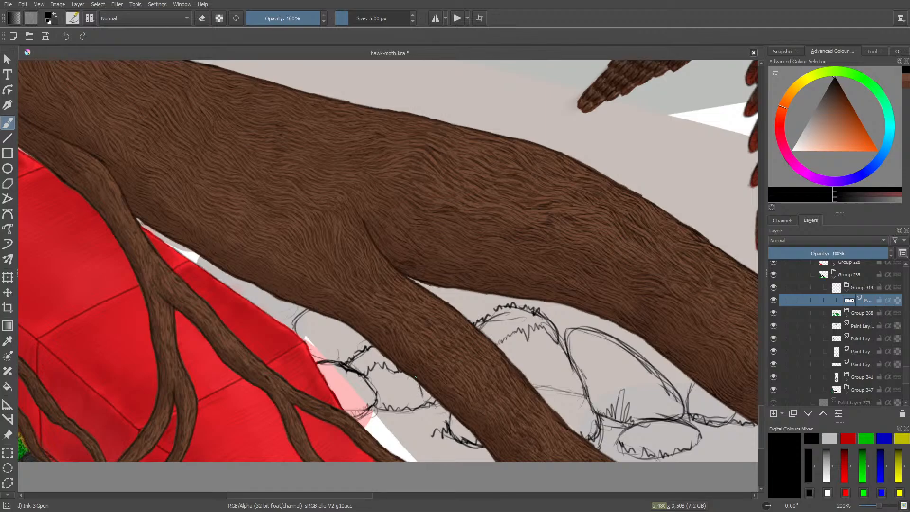
mouse_move(422, 387)
left_mouse_down()
mouse_move(427, 413)
mouse_move(437, 404)
left_mouse_up()
left_click_drag(365, 341, 342, 359)
left_click_drag(317, 308, 306, 342)
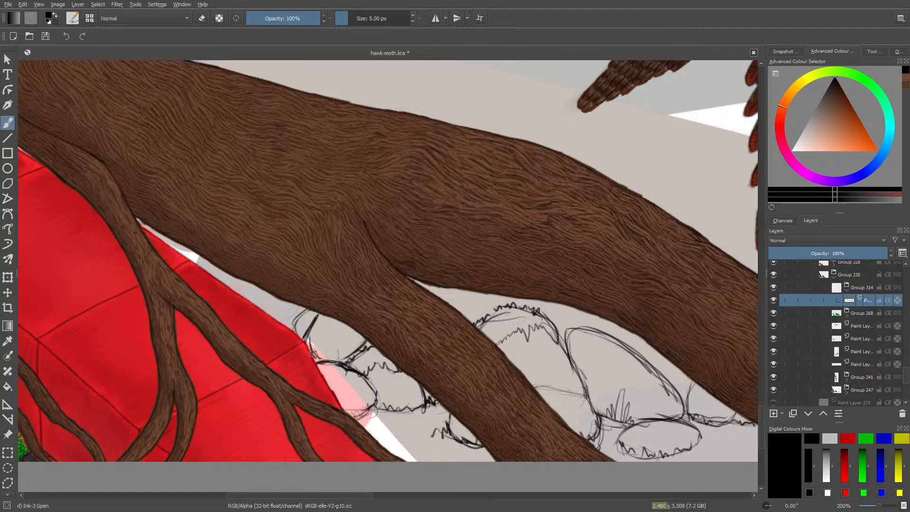
left_click_drag(364, 345, 329, 361)
left_click_drag(317, 313, 307, 340)
- Erase the loose construction strokes beside the red body's edge and rework the rock lines there
key("e")
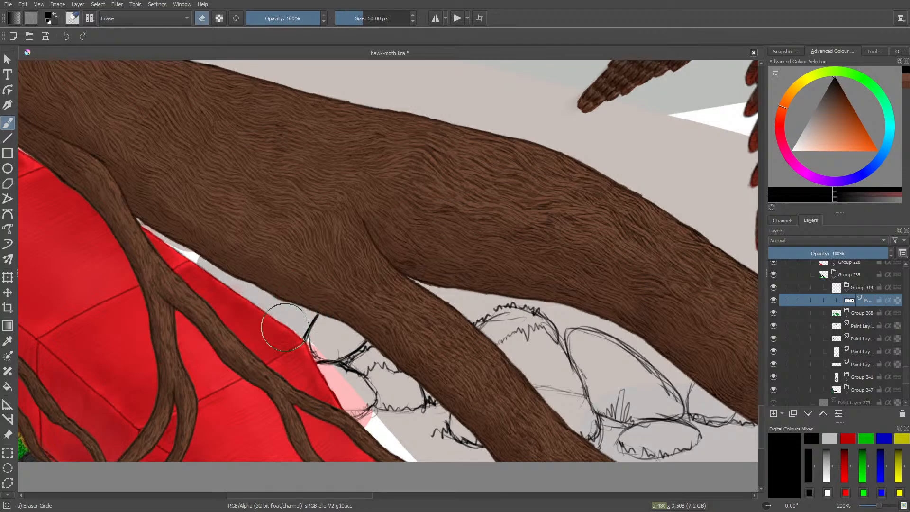
mouse_move(291, 376)
left_mouse_down()
mouse_move(306, 326)
mouse_move(314, 345)
mouse_move(336, 351)
mouse_move(327, 337)
left_mouse_up()
mouse_move(345, 497)
left_mouse_down()
mouse_move(250, 510)
mouse_move(308, 506)
mouse_move(258, 506)
mouse_move(349, 485)
mouse_move(327, 485)
mouse_move(323, 436)
left_mouse_up()
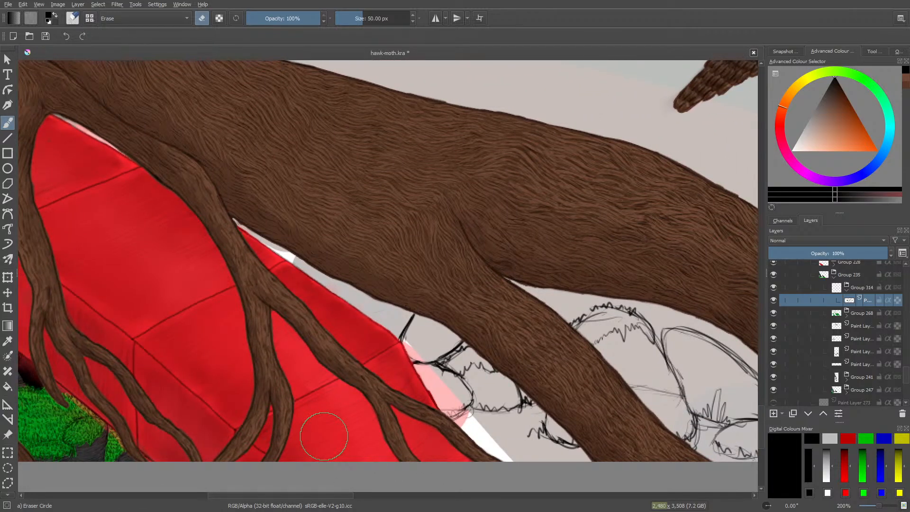
key("slash")
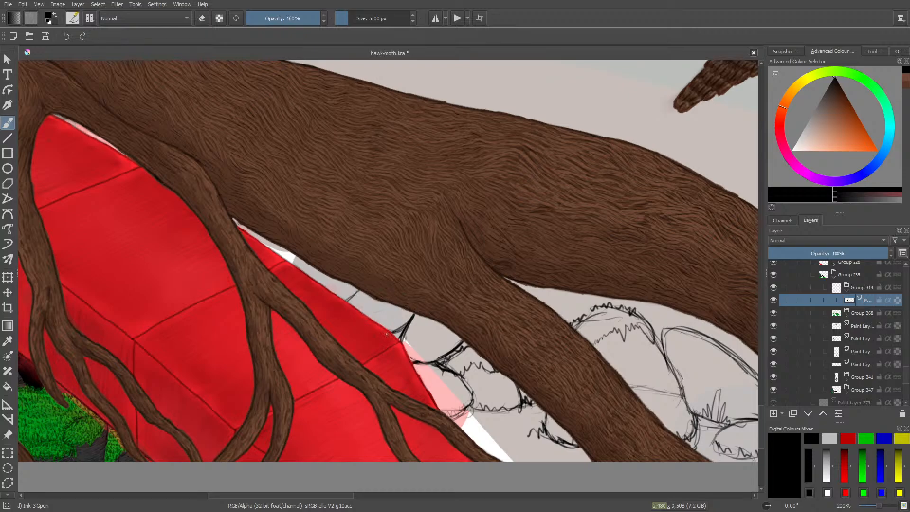
left_click_drag(412, 330, 428, 318)
key("e")
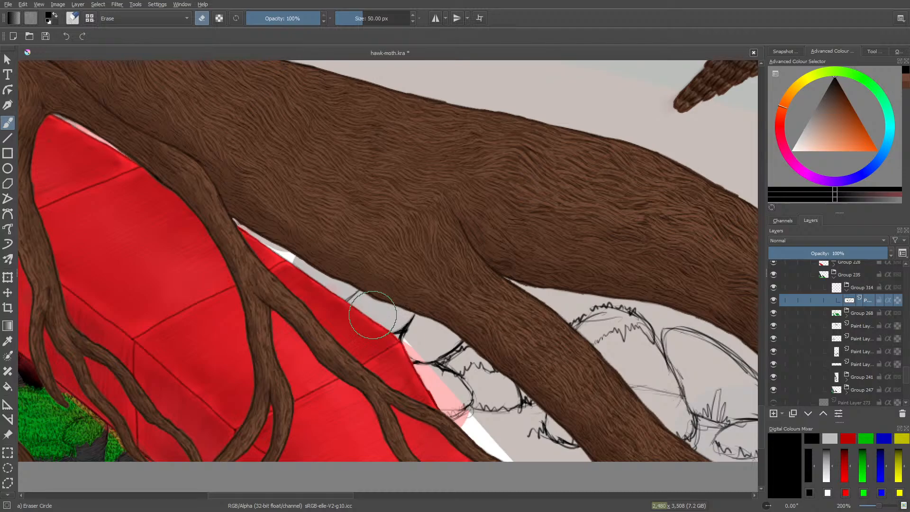
key("slash")
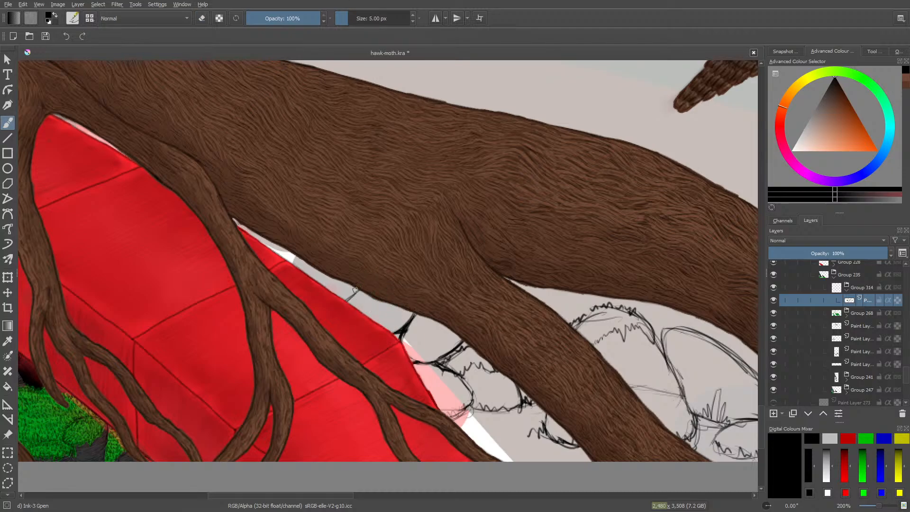
- Draw short dark rock edges and small jagged strokes in the narrow gap between the red body's upper edge and the branch
left_click_drag(347, 302, 359, 290)
left_click_drag(350, 297, 336, 292)
mouse_move(281, 266)
left_mouse_down()
mouse_move(297, 258)
mouse_move(283, 265)
left_mouse_up()
left_click_drag(343, 498, 290, 498)
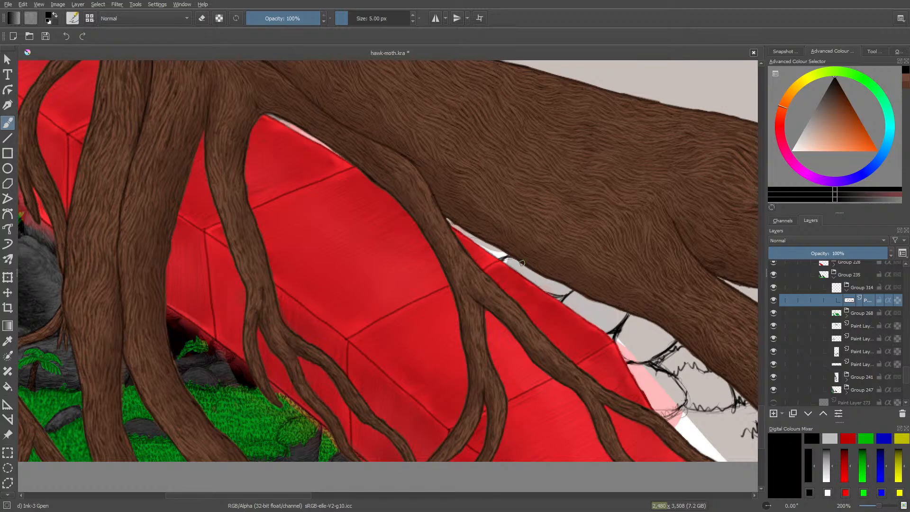
mouse_move(515, 266)
left_mouse_down()
mouse_move(492, 250)
mouse_move(506, 250)
mouse_move(503, 243)
mouse_move(502, 259)
mouse_move(516, 264)
left_mouse_up()
key("e")
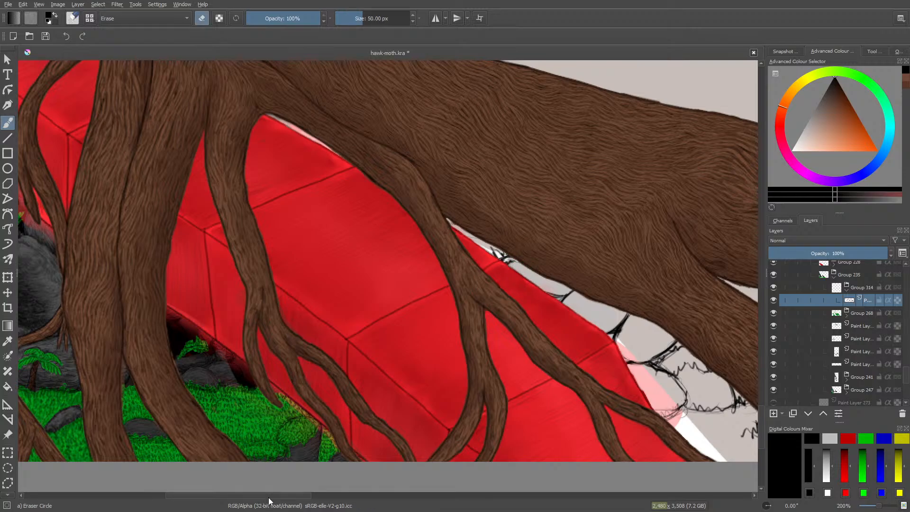
- Draw jagged grass behind the tall rock and add background rock outlines in the gap directly beneath the thick branch
mouse_move(268, 498)
left_mouse_down()
mouse_move(372, 491)
mouse_move(261, 495)
mouse_move(355, 504)
left_mouse_up()
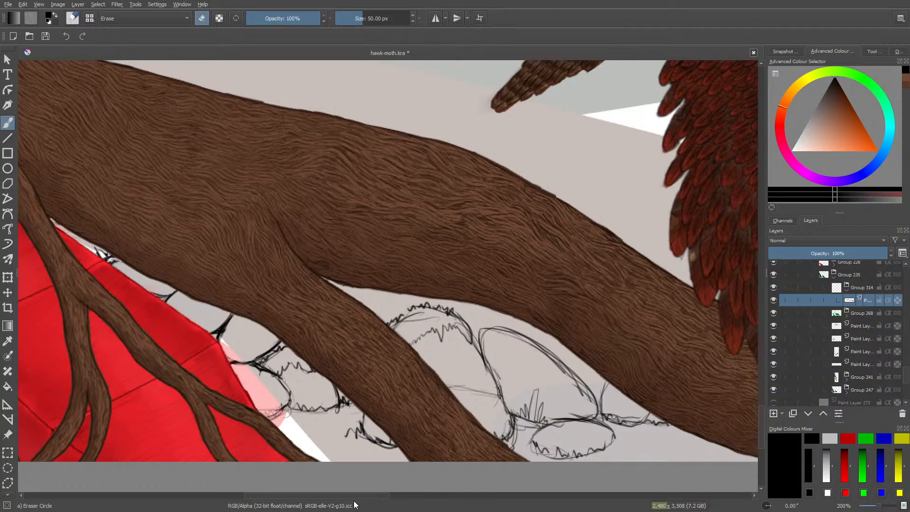
key("slash")
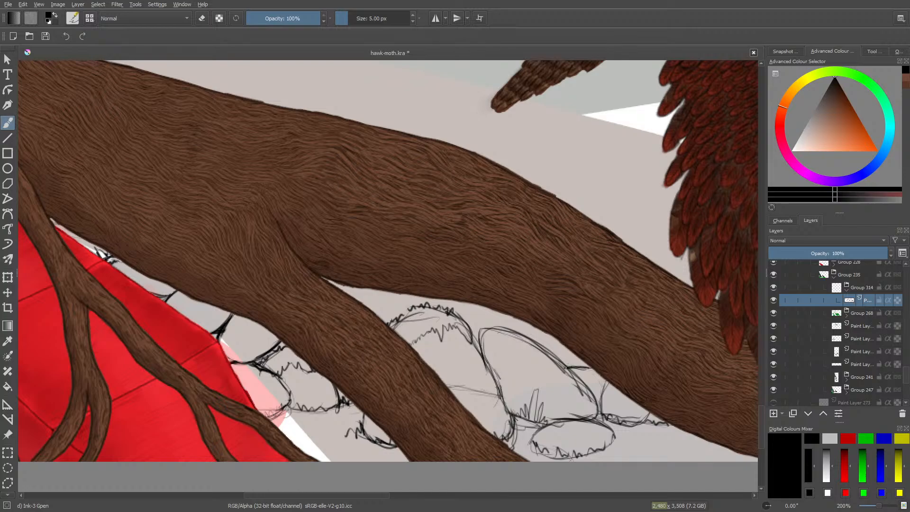
left_click_drag(565, 366, 569, 364)
mouse_move(376, 498)
left_mouse_down()
mouse_move(241, 506)
mouse_move(388, 483)
left_mouse_up()
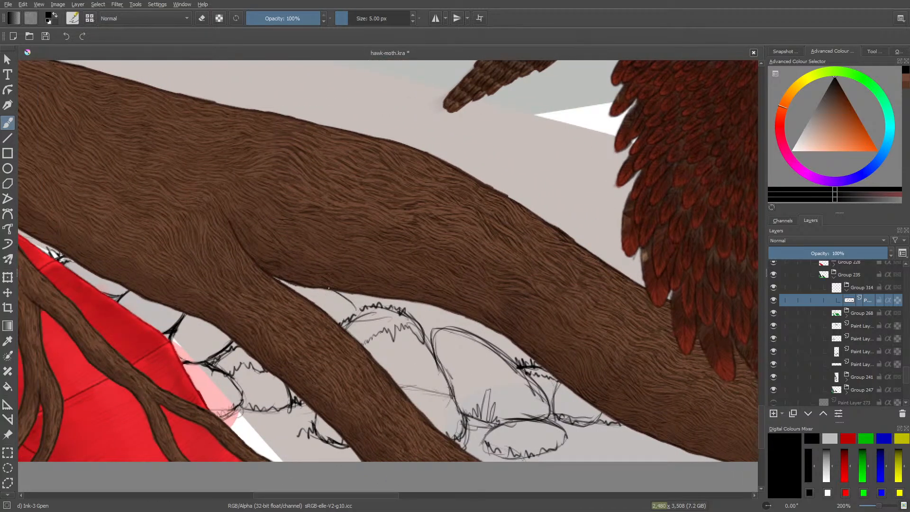
mouse_move(337, 293)
left_mouse_down()
mouse_move(319, 323)
mouse_move(336, 290)
mouse_move(345, 313)
mouse_move(330, 321)
mouse_move(337, 326)
mouse_move(361, 296)
left_mouse_up()
mouse_move(467, 317)
left_mouse_down()
mouse_move(431, 327)
mouse_move(442, 326)
mouse_move(402, 315)
mouse_move(427, 303)
left_mouse_up()
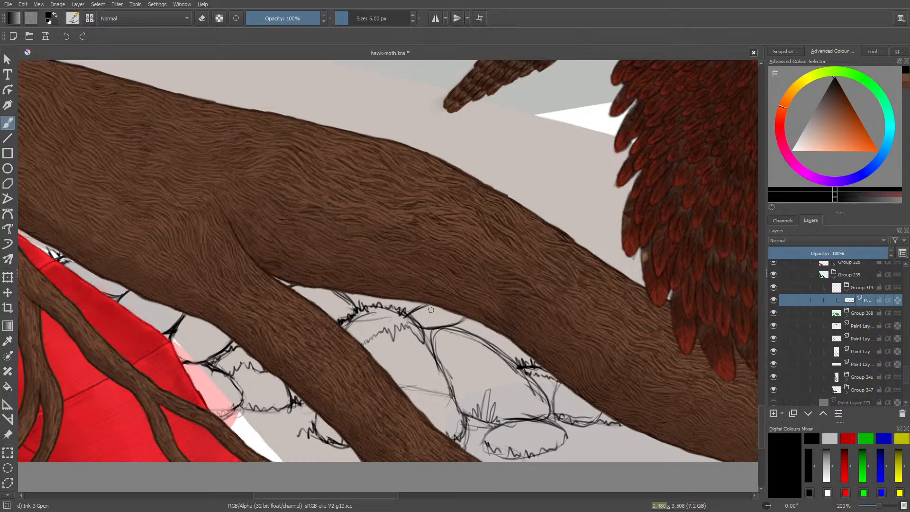
- Draw short dark lines where the background rocks meet directly beneath the thick branch
left_click_drag(430, 335, 434, 356)
left_click_drag(432, 336, 451, 326)
mouse_move(432, 334)
left_mouse_down()
mouse_move(454, 326)
mouse_move(454, 316)
left_mouse_up()
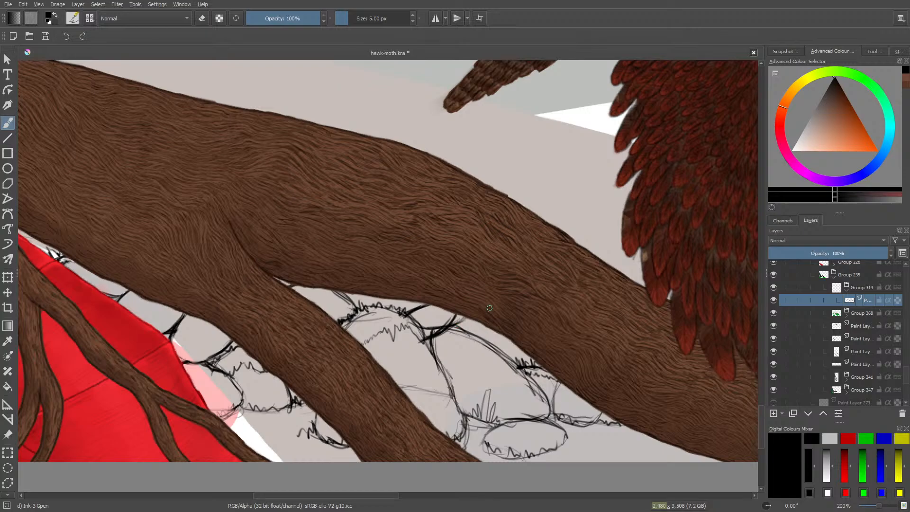
- Add a new paint layer above the rock sketch layer in Group 314 and set the sketch layer's opacity to 54%
key("e")
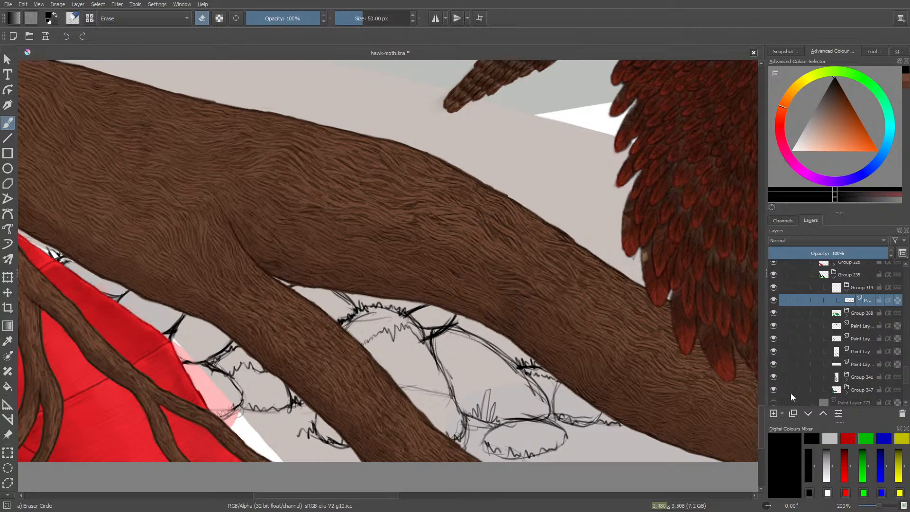
left_click(775, 413)
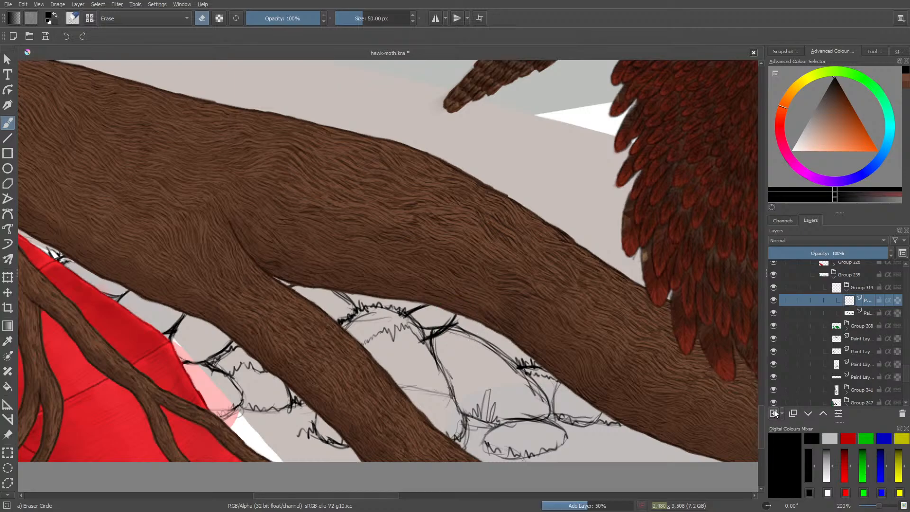
key("e")
mouse_move(332, 495)
left_mouse_down()
mouse_move(239, 503)
mouse_move(314, 502)
left_mouse_up()
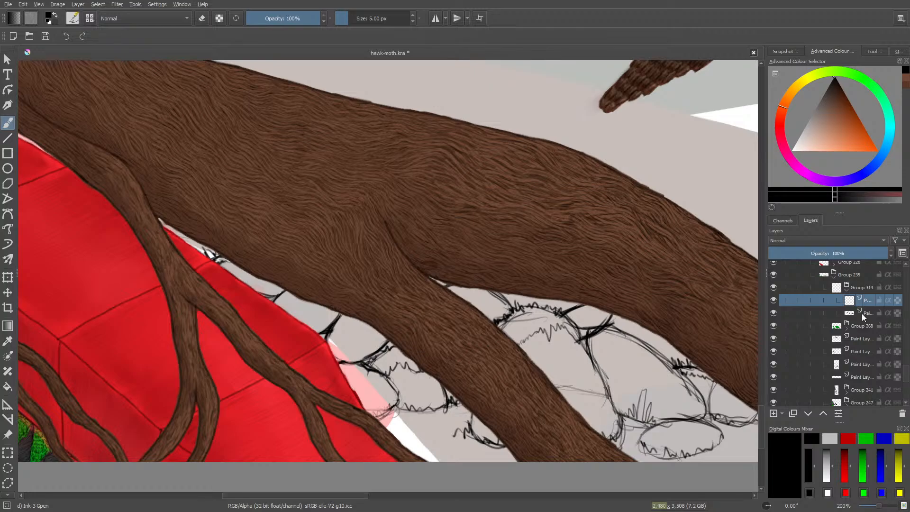
left_click(861, 314)
left_click(834, 254)
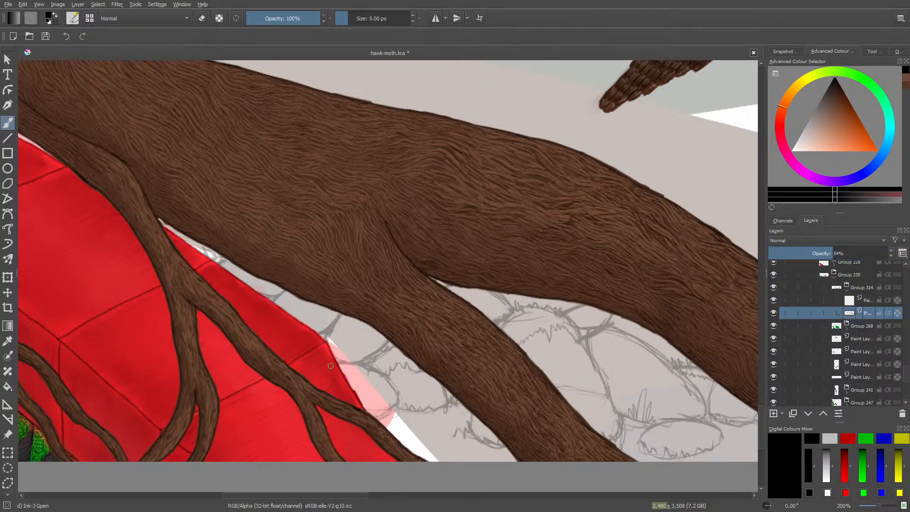
- On the new layer, ink jagged grass with a 3.65 px brush along the base of the small rocks between the red body and lower branch
left_click_drag(344, 19, 348, 20)
scroll(762, 424, "down", 3)
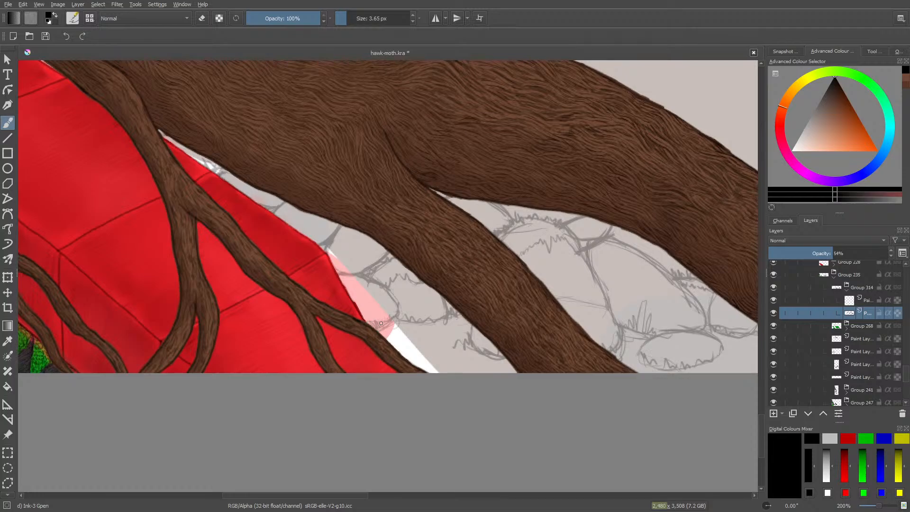
left_click(852, 300)
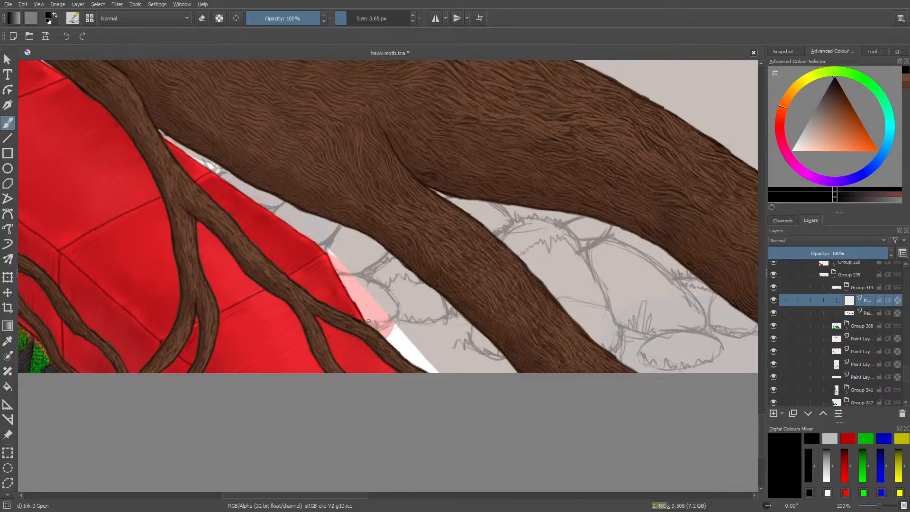
left_click_drag(372, 323, 379, 329)
left_click_drag(396, 321, 412, 317)
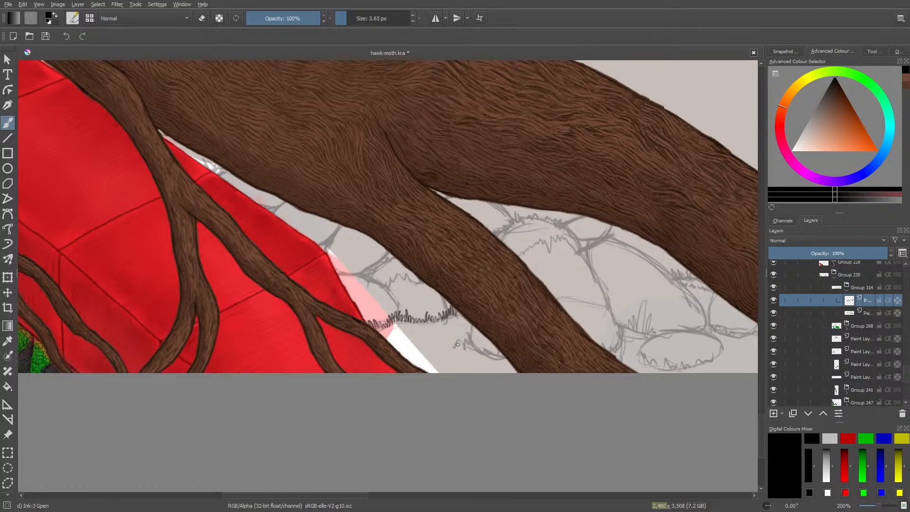
left_click_drag(462, 338, 474, 349)
left_click_drag(498, 355, 503, 358)
- Ink tall and short grass blades at the foot of the tall rock beside the lower branch
mouse_move(603, 350)
left_mouse_down()
mouse_move(600, 341)
mouse_move(610, 346)
mouse_move(618, 332)
left_mouse_up()
mouse_move(621, 347)
left_mouse_down()
mouse_move(618, 320)
mouse_move(639, 315)
left_mouse_up()
mouse_move(636, 335)
left_mouse_down()
mouse_move(646, 299)
mouse_move(653, 326)
left_mouse_up()
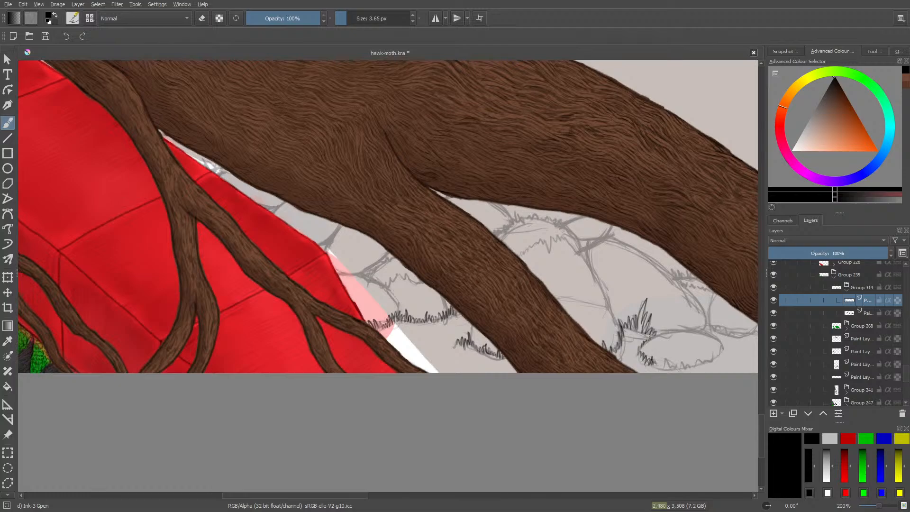
- Ink short grass around the lower edge of the oval stone and along the ground line to the thick branch
left_click_drag(663, 371, 669, 361)
left_click_drag(700, 367, 724, 353)
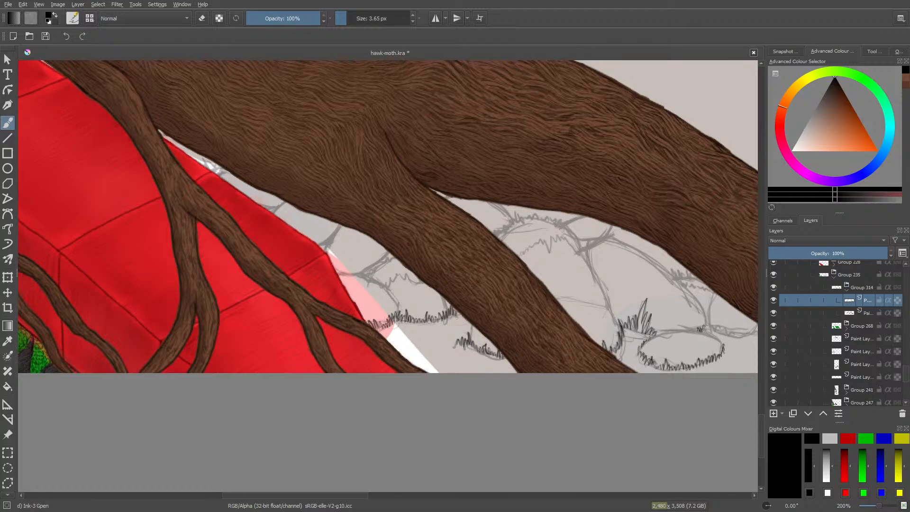
mouse_move(707, 332)
left_mouse_down()
mouse_move(709, 324)
mouse_move(725, 331)
left_mouse_up()
left_click_drag(321, 496, 384, 494)
mouse_move(430, 339)
left_mouse_down()
mouse_move(428, 332)
mouse_move(444, 328)
mouse_move(472, 337)
left_mouse_up()
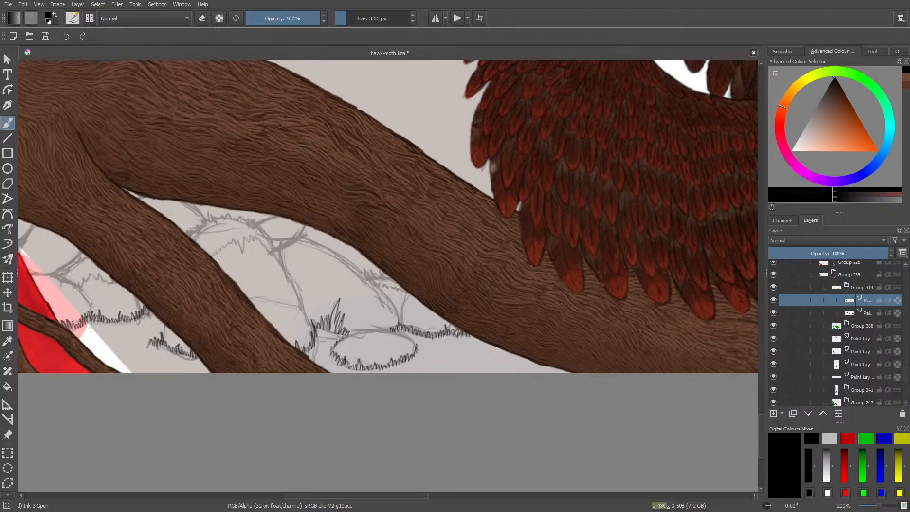
- Ink the grass tufts tucked against the thick branch's underside and the inner grass fringe across the rounded rock's top
left_click_drag(364, 278, 365, 268)
left_click_drag(368, 278, 373, 270)
left_click_drag(376, 281, 382, 272)
left_click_drag(394, 288, 408, 288)
mouse_move(265, 243)
left_mouse_down()
mouse_move(273, 255)
mouse_move(247, 239)
mouse_move(239, 254)
mouse_move(232, 243)
mouse_move(227, 250)
left_mouse_up()
left_click_drag(219, 240, 218, 251)
left_click_drag(214, 245, 213, 253)
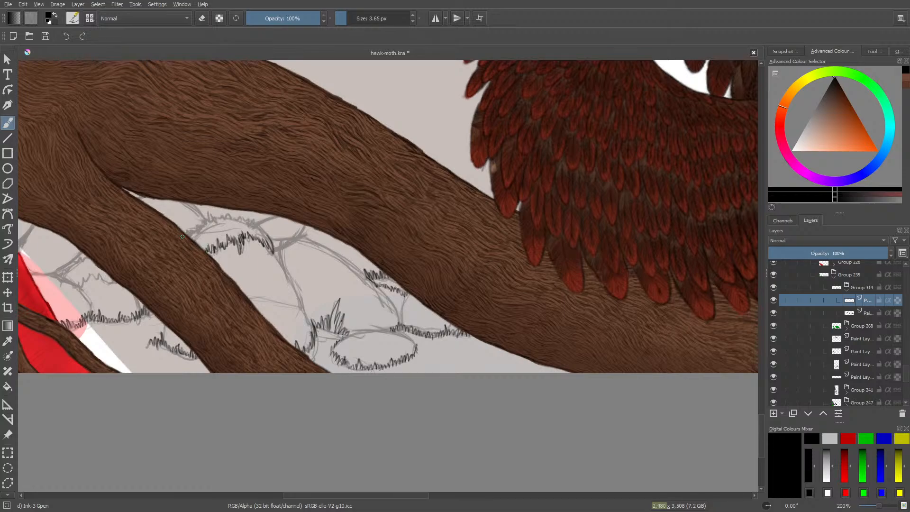
- Clean up the stray strokes at the rounded rock's corner and ink spiky grass along its upper outline at 400% zoom
scroll(388, 216, "left", 3)
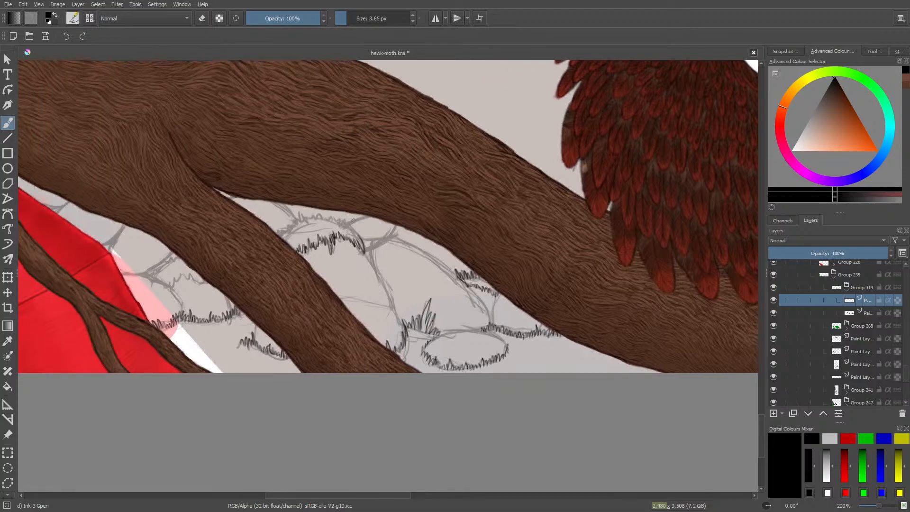
mouse_move(355, 231)
left_mouse_down()
mouse_move(368, 245)
mouse_move(359, 233)
left_mouse_up()
left_click(880, 508)
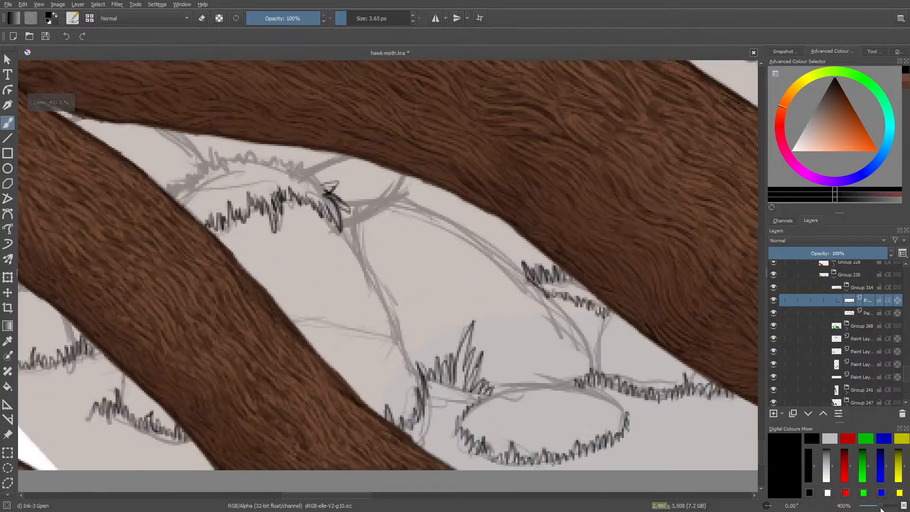
key("e")
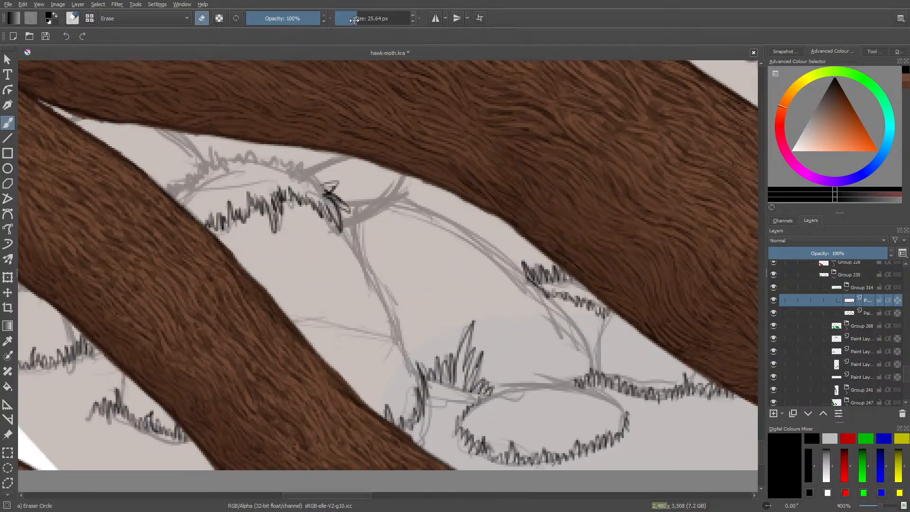
mouse_move(327, 179)
left_mouse_down()
mouse_move(341, 198)
mouse_move(325, 179)
mouse_move(306, 196)
mouse_move(345, 197)
mouse_move(315, 184)
mouse_move(336, 180)
mouse_move(310, 183)
mouse_move(314, 171)
mouse_move(296, 170)
mouse_move(304, 158)
mouse_move(295, 171)
mouse_move(293, 154)
mouse_move(287, 168)
mouse_move(281, 158)
mouse_move(262, 158)
mouse_move(272, 168)
mouse_move(275, 155)
mouse_move(261, 163)
mouse_move(260, 149)
mouse_move(231, 150)
mouse_move(247, 165)
left_mouse_up()
key("e")
left_click_drag(241, 149, 232, 166)
mouse_move(228, 144)
left_mouse_down()
mouse_move(230, 163)
mouse_move(219, 153)
mouse_move(214, 163)
mouse_move(191, 141)
mouse_move(202, 165)
left_mouse_up()
left_click_drag(195, 139, 198, 168)
mouse_move(193, 155)
left_mouse_down()
mouse_move(189, 178)
mouse_move(177, 176)
mouse_move(161, 196)
left_mouse_up()
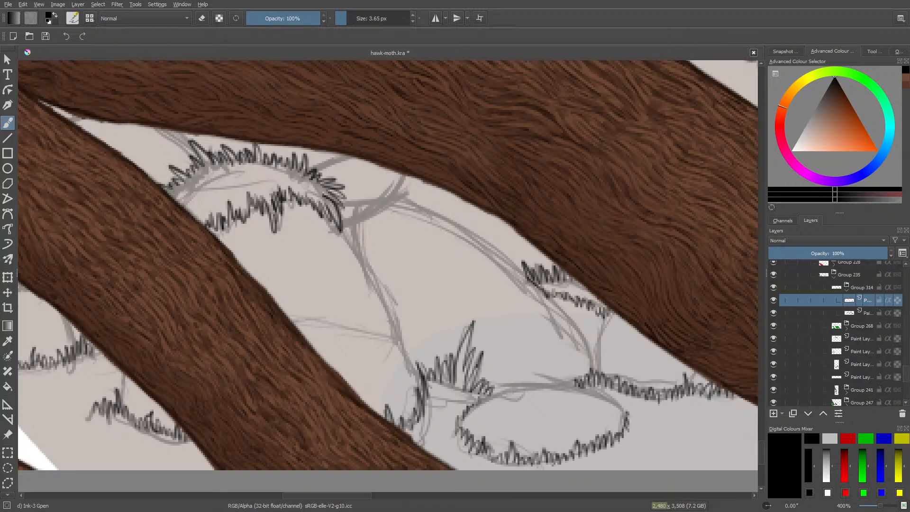
- Ink the two jagged grass edges over the small rocks between the red body and the lower branch
scroll(377, 262, "left", 10)
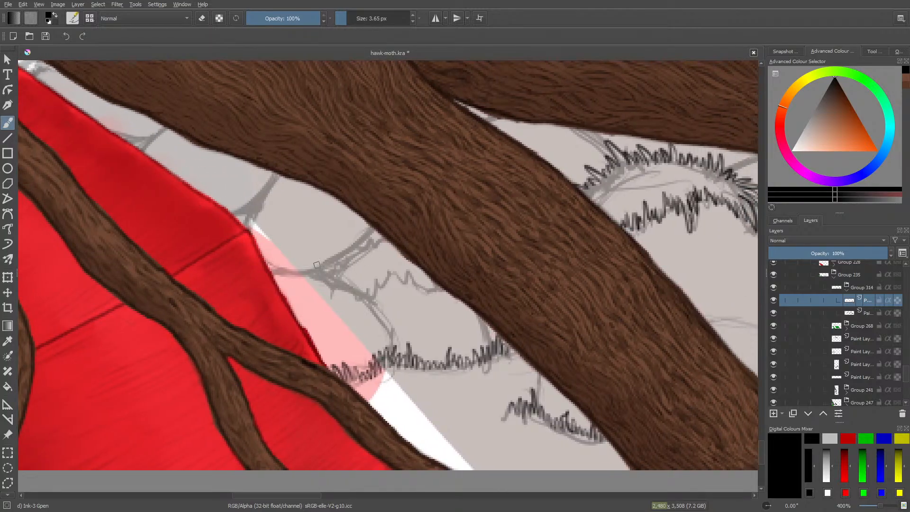
mouse_move(321, 281)
left_mouse_down()
mouse_move(351, 240)
mouse_move(358, 257)
mouse_move(359, 217)
left_mouse_up()
mouse_move(358, 258)
left_mouse_down()
mouse_move(365, 241)
mouse_move(384, 235)
left_mouse_up()
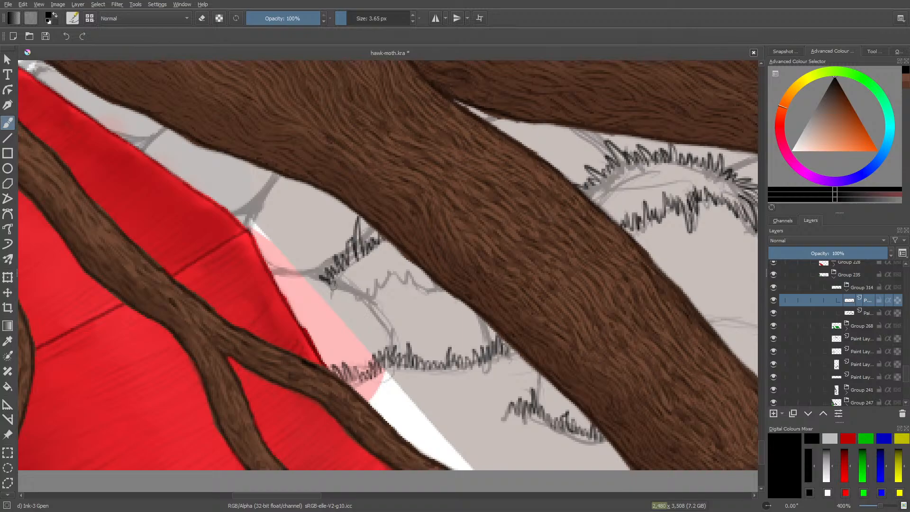
mouse_move(360, 305)
left_mouse_down()
mouse_move(371, 281)
mouse_move(384, 291)
mouse_move(397, 270)
mouse_move(403, 284)
mouse_move(407, 277)
mouse_move(434, 275)
left_mouse_up()
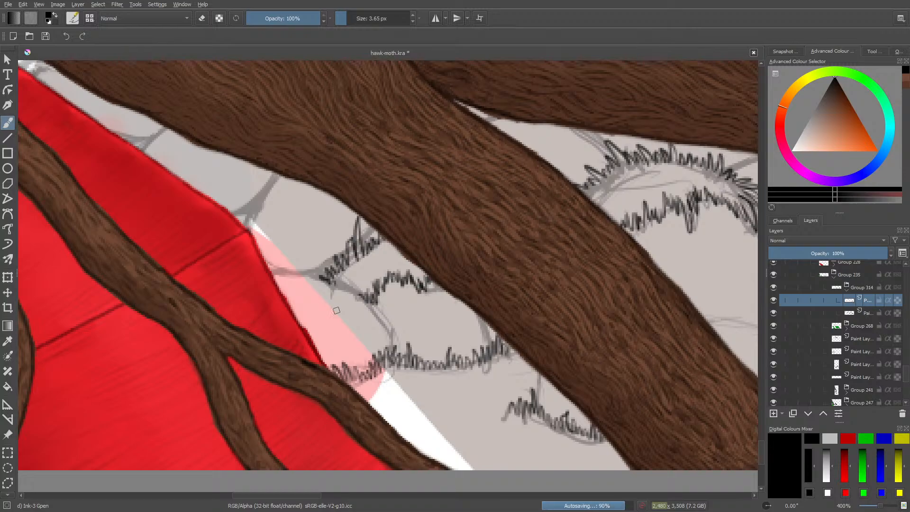
left_click_drag(354, 302, 356, 290)
left_click_drag(341, 293, 352, 284)
- Ink small grass strokes in the narrow gap between the red body's upper edge and the branch
scroll(761, 445, "up", 5)
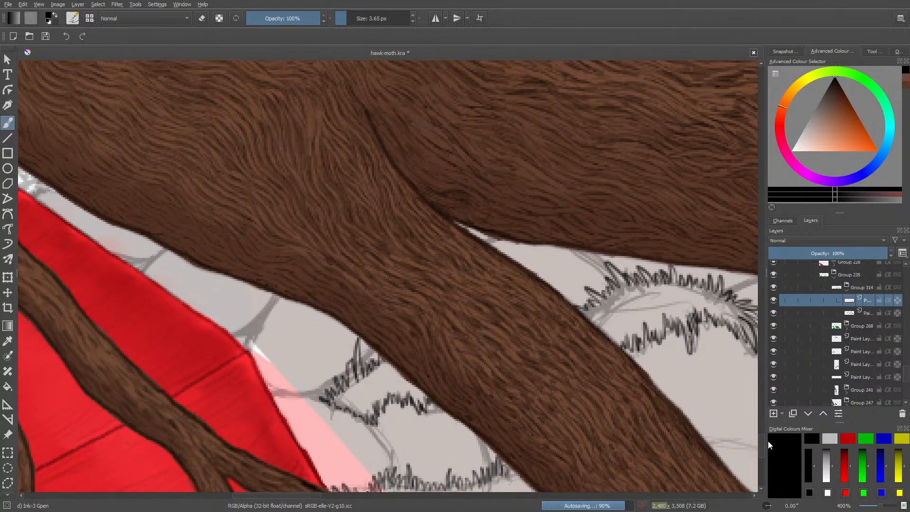
left_click_drag(299, 496, 263, 496)
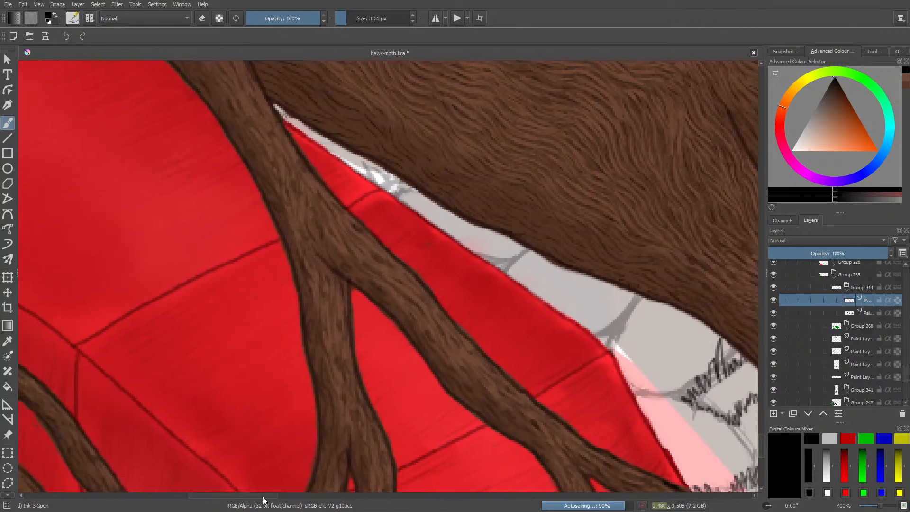
mouse_move(396, 195)
left_mouse_down()
mouse_move(419, 194)
mouse_move(391, 193)
mouse_move(385, 178)
mouse_move(394, 172)
left_mouse_up()
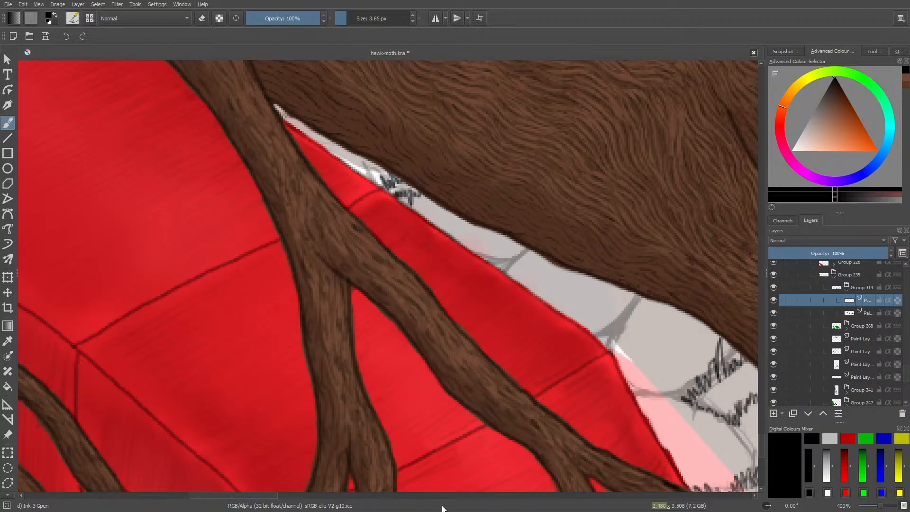
- Try to fill the ground beneath the small rocks with stacked rows of short grass strokes down towards the canvas edge
left_click_drag(259, 495, 401, 503)
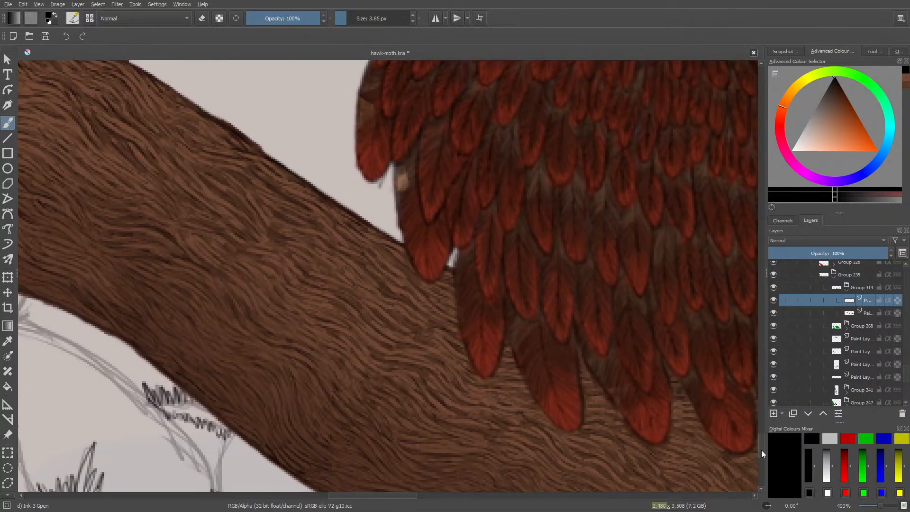
left_click_drag(760, 448, 758, 464)
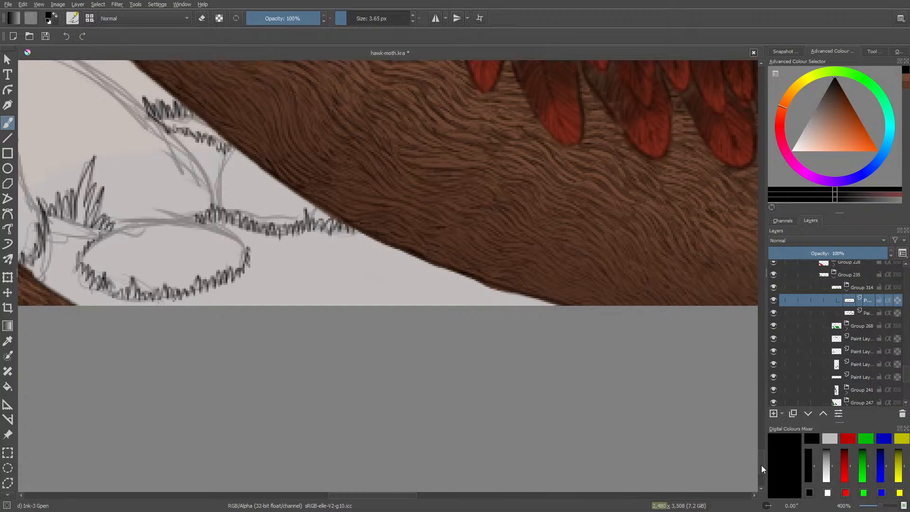
left_click_drag(399, 494, 313, 496)
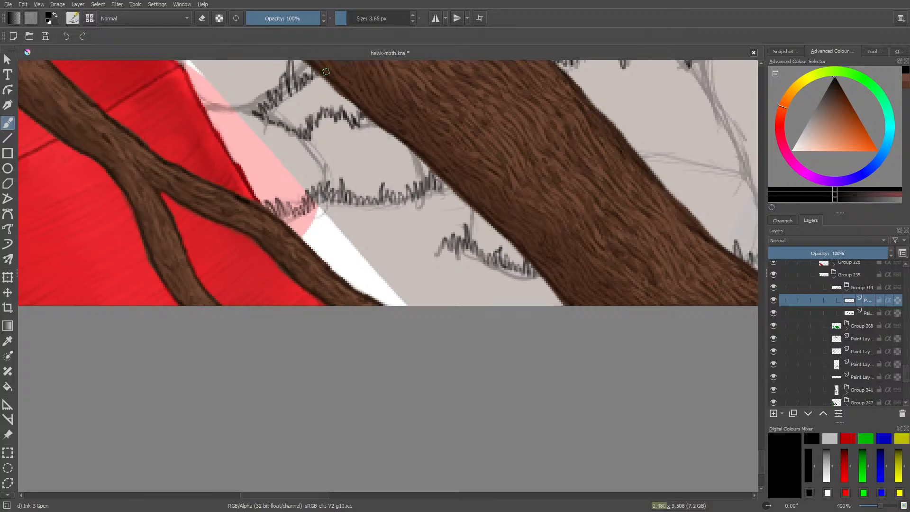
mouse_move(287, 220)
left_mouse_down()
mouse_move(303, 231)
mouse_move(343, 212)
mouse_move(376, 227)
mouse_move(374, 208)
mouse_move(394, 223)
mouse_move(401, 203)
mouse_move(423, 223)
mouse_move(437, 196)
mouse_move(443, 211)
mouse_move(447, 195)
mouse_move(457, 213)
mouse_move(450, 192)
mouse_move(455, 221)
mouse_move(469, 211)
mouse_move(466, 227)
mouse_move(460, 219)
mouse_move(459, 234)
mouse_move(457, 217)
mouse_move(453, 232)
mouse_move(450, 208)
mouse_move(439, 214)
left_mouse_up()
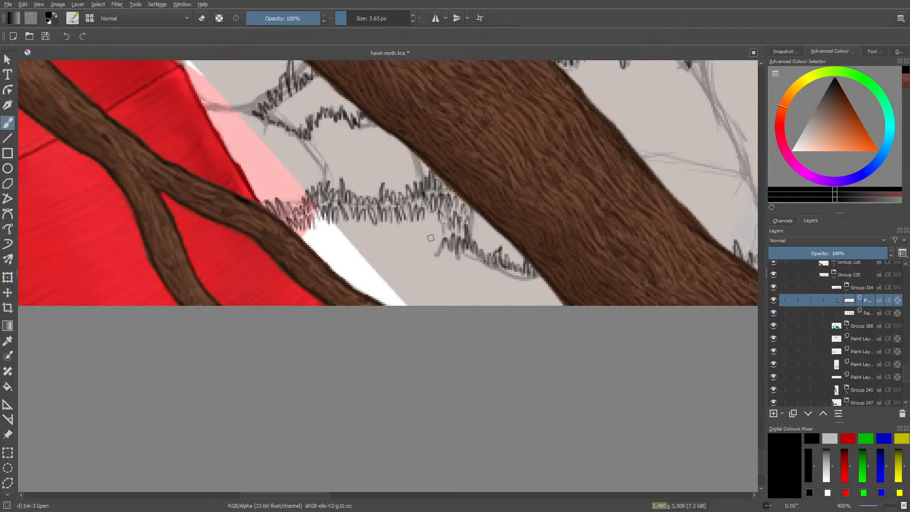
mouse_move(435, 237)
left_mouse_down()
mouse_move(426, 257)
mouse_move(419, 246)
mouse_move(421, 261)
mouse_move(422, 231)
mouse_move(411, 251)
mouse_move(428, 225)
mouse_move(405, 249)
left_mouse_up()
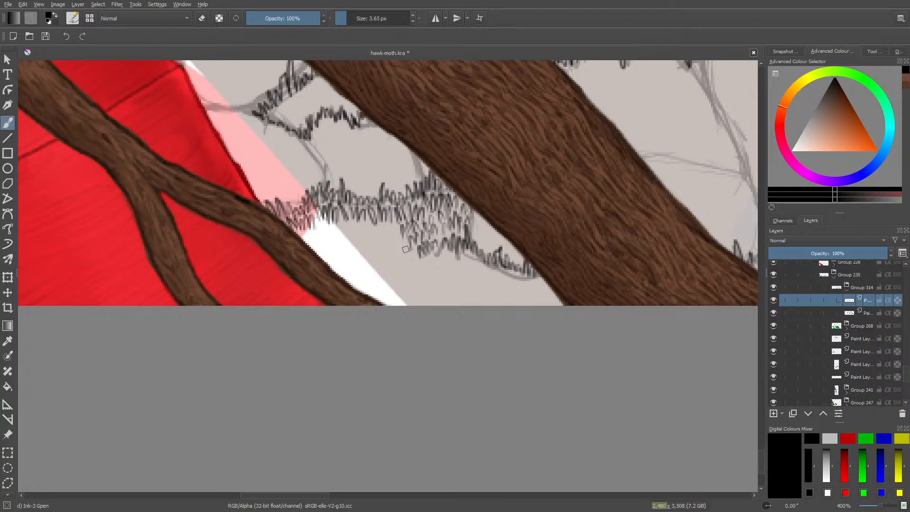
mouse_move(398, 222)
left_mouse_down()
mouse_move(398, 226)
mouse_move(388, 241)
mouse_move(376, 227)
mouse_move(371, 244)
mouse_move(361, 225)
mouse_move(359, 240)
mouse_move(354, 228)
mouse_move(339, 244)
mouse_move(298, 238)
mouse_move(325, 239)
mouse_move(300, 239)
mouse_move(342, 263)
left_mouse_up()
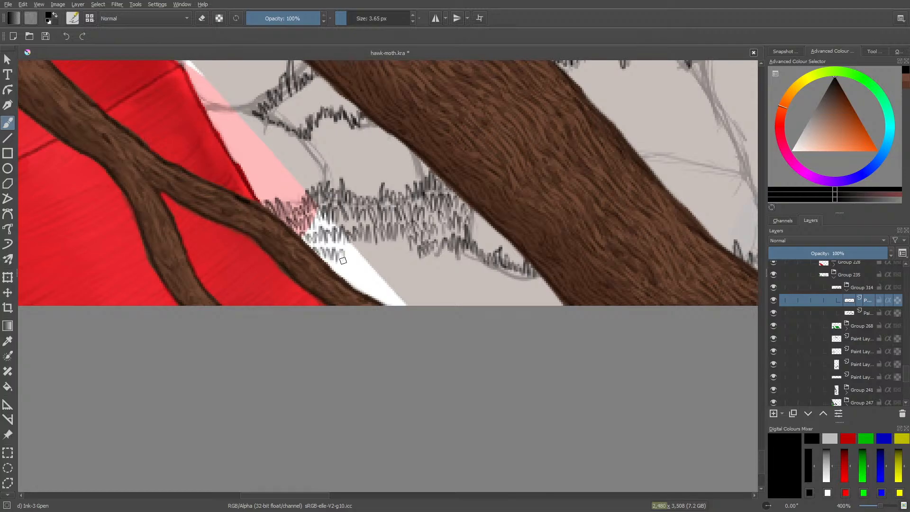
mouse_move(344, 249)
left_mouse_down()
mouse_move(359, 263)
mouse_move(364, 250)
mouse_move(372, 262)
mouse_move(377, 249)
mouse_move(377, 264)
mouse_move(390, 268)
mouse_move(398, 250)
mouse_move(412, 265)
left_mouse_up()
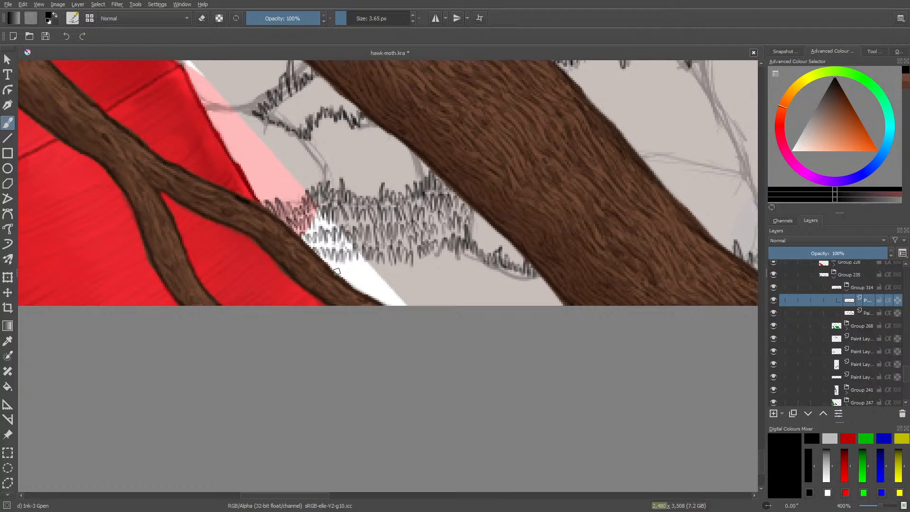
mouse_move(341, 269)
left_mouse_down()
mouse_move(352, 304)
mouse_move(367, 258)
mouse_move(363, 278)
mouse_move(367, 265)
mouse_move(371, 279)
mouse_move(374, 270)
mouse_move(377, 283)
mouse_move(378, 271)
mouse_move(397, 287)
mouse_move(416, 270)
mouse_move(421, 282)
mouse_move(441, 259)
mouse_move(432, 277)
mouse_move(409, 283)
mouse_move(418, 269)
mouse_move(440, 274)
mouse_move(443, 261)
mouse_move(447, 274)
mouse_move(450, 261)
mouse_move(456, 276)
mouse_move(467, 274)
mouse_move(472, 263)
mouse_move(446, 260)
left_mouse_up()
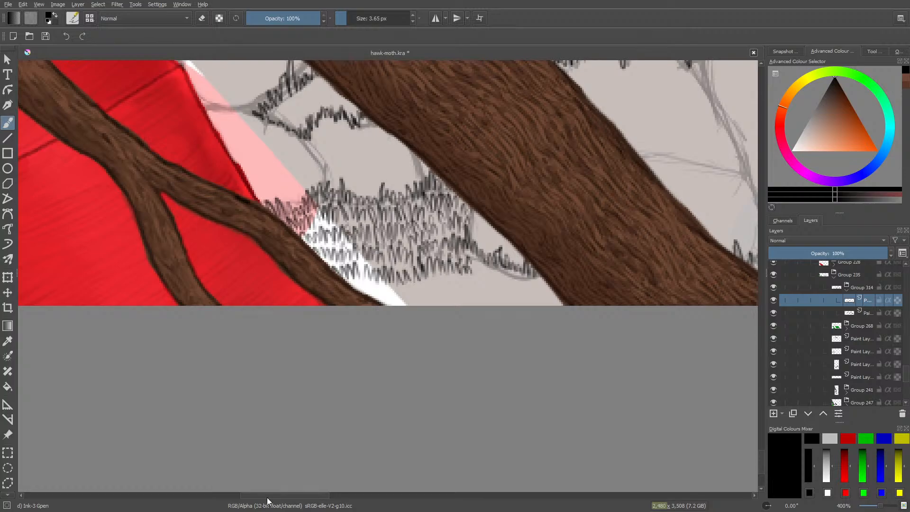
- Erase the stacked rows of grass strokes beneath the small rocks, keeping the spiky upper edge
scroll(268, 496, "left", 1)
mouse_move(269, 496)
left_mouse_down()
mouse_move(138, 484)
mouse_move(292, 497)
mouse_move(282, 500)
left_mouse_up()
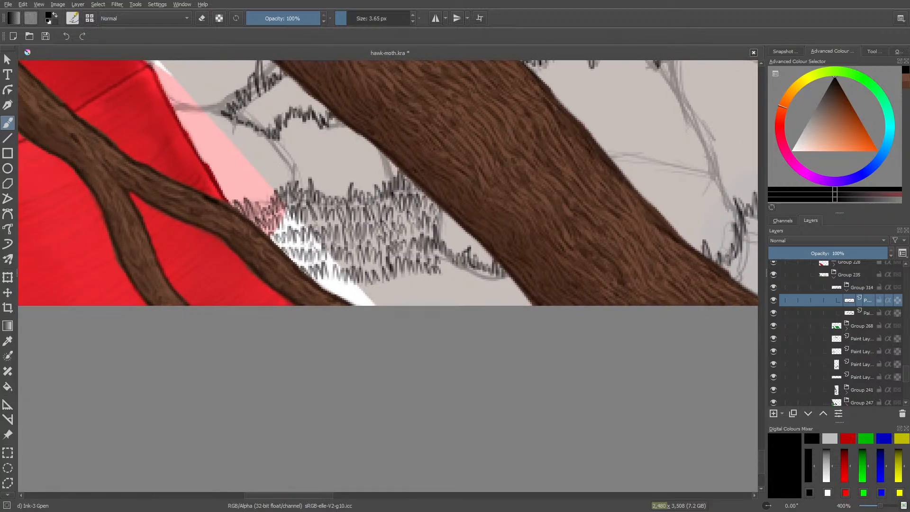
key("e")
mouse_move(408, 278)
left_mouse_down()
mouse_move(417, 261)
mouse_move(414, 270)
mouse_move(383, 269)
mouse_move(365, 244)
mouse_move(315, 270)
mouse_move(297, 252)
mouse_move(268, 251)
mouse_move(291, 230)
mouse_move(406, 206)
mouse_move(335, 225)
mouse_move(258, 230)
mouse_move(276, 249)
left_mouse_up()
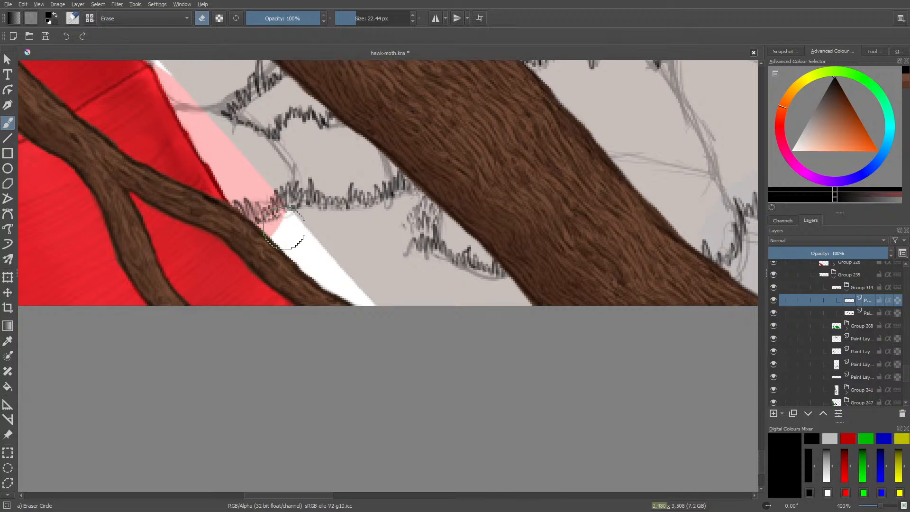
- Ink rows of fine, short grass strokes with the Ink-3 Gpen beneath the small rocks' spiky grass edge
key("slash")
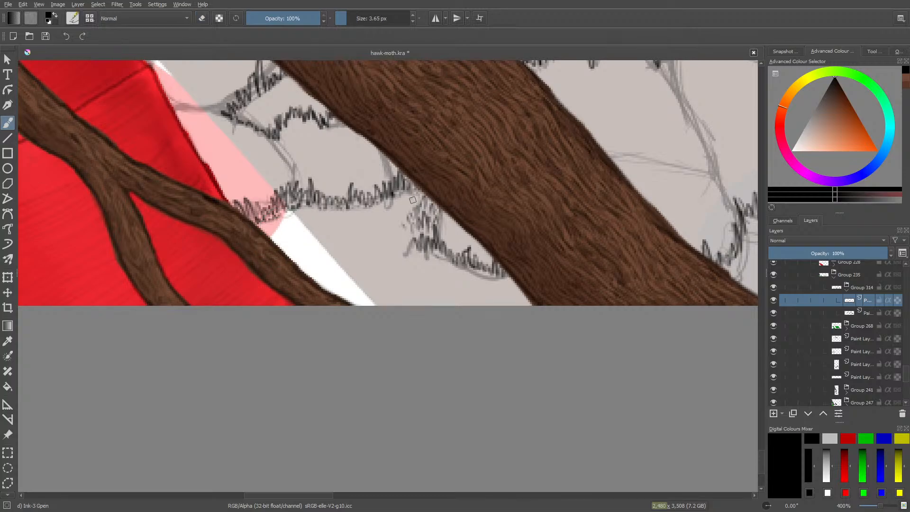
mouse_move(401, 205)
left_mouse_down()
mouse_move(400, 227)
mouse_move(397, 212)
mouse_move(388, 224)
mouse_move(377, 213)
mouse_move(369, 224)
mouse_move(384, 181)
mouse_move(367, 221)
mouse_move(365, 211)
mouse_move(364, 222)
mouse_move(334, 221)
mouse_move(337, 213)
mouse_move(305, 229)
mouse_move(330, 221)
mouse_move(319, 225)
mouse_move(313, 214)
mouse_move(308, 230)
mouse_move(317, 212)
mouse_move(302, 223)
mouse_move(296, 212)
mouse_move(271, 225)
mouse_move(283, 235)
mouse_move(267, 228)
mouse_move(287, 234)
left_mouse_up()
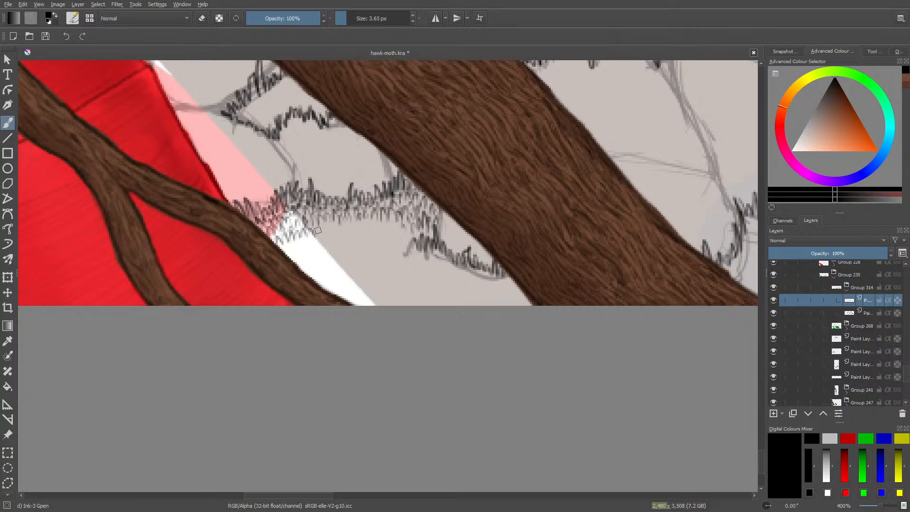
mouse_move(321, 228)
left_mouse_down()
mouse_move(340, 237)
mouse_move(346, 227)
mouse_move(360, 235)
mouse_move(350, 221)
mouse_move(350, 233)
mouse_move(367, 224)
mouse_move(387, 235)
mouse_move(379, 225)
mouse_move(369, 226)
mouse_move(378, 246)
mouse_move(389, 232)
mouse_move(405, 242)
mouse_move(391, 227)
left_mouse_up()
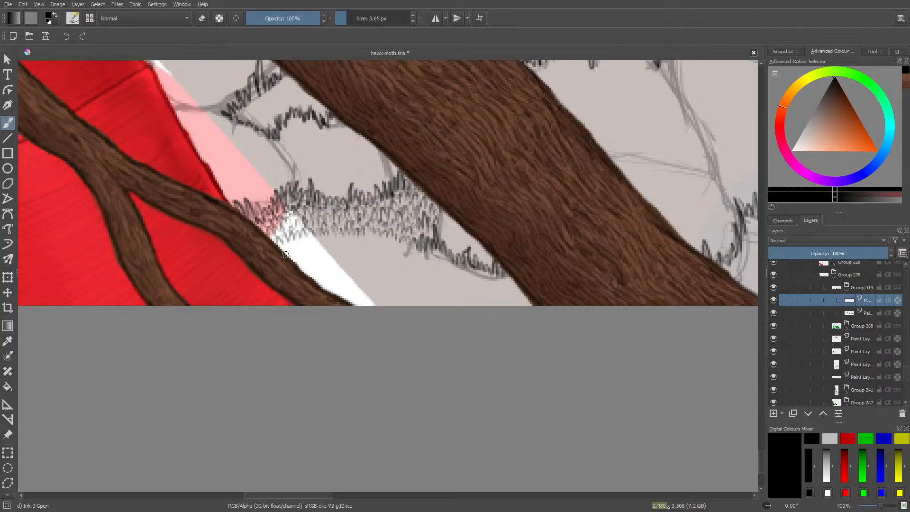
mouse_move(286, 254)
left_mouse_down()
mouse_move(308, 242)
mouse_move(324, 252)
mouse_move(343, 246)
mouse_move(302, 239)
mouse_move(296, 250)
mouse_move(347, 241)
mouse_move(357, 250)
mouse_move(362, 241)
mouse_move(345, 277)
mouse_move(387, 246)
mouse_move(398, 254)
mouse_move(403, 242)
mouse_move(363, 250)
left_mouse_up()
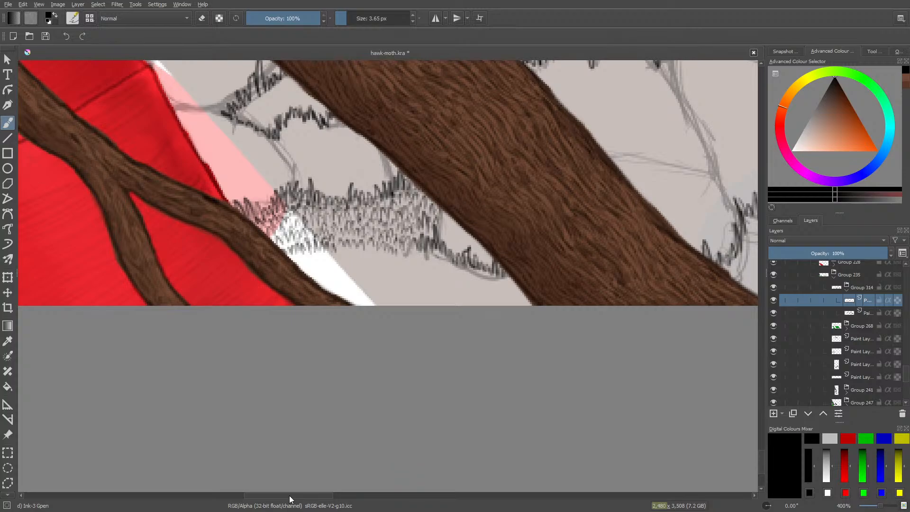
left_click_drag(289, 495, 309, 496)
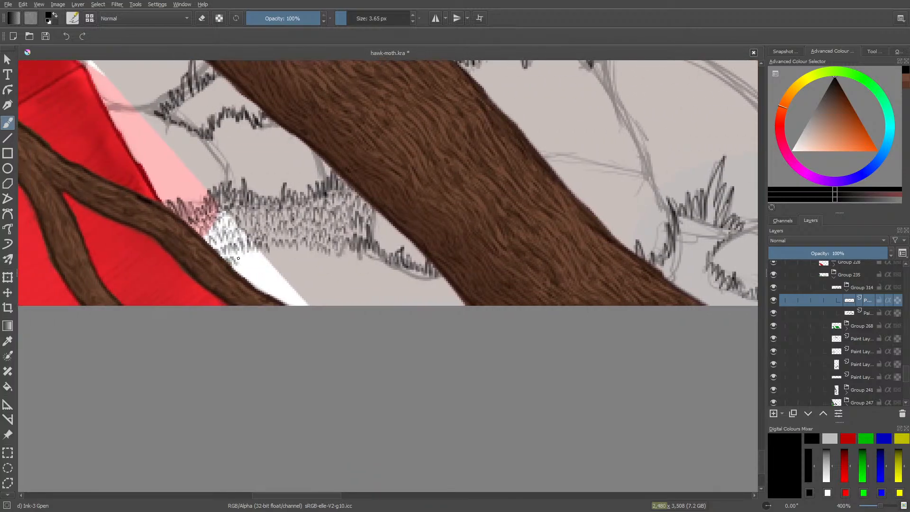
mouse_move(239, 259)
left_mouse_down()
mouse_move(286, 253)
mouse_move(295, 261)
mouse_move(298, 253)
mouse_move(284, 242)
mouse_move(283, 257)
mouse_move(275, 252)
mouse_move(291, 281)
mouse_move(303, 256)
mouse_move(360, 268)
mouse_move(373, 260)
mouse_move(365, 254)
mouse_move(367, 269)
mouse_move(376, 257)
mouse_move(390, 276)
left_mouse_up()
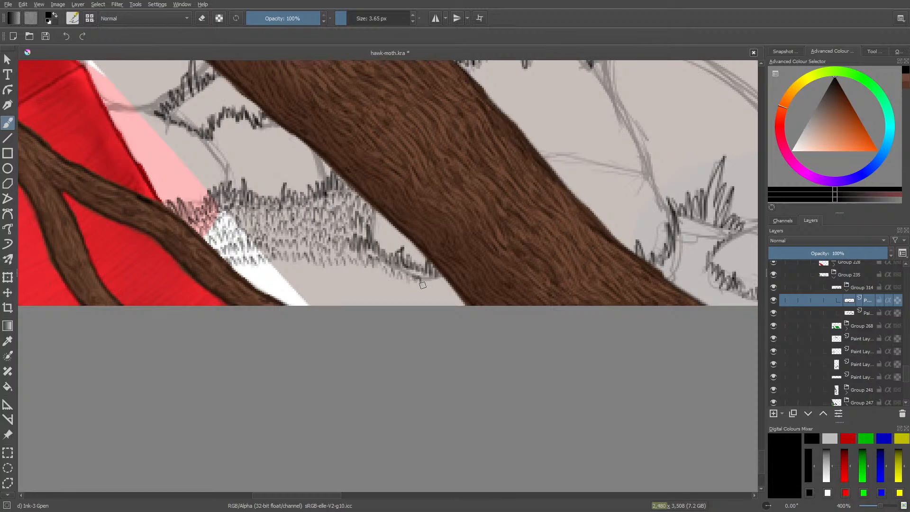
- Fill the remaining ground between the two branches with short grass strokes down to the canvas edge
left_click_drag(431, 282, 430, 287)
mouse_move(436, 282)
left_mouse_down()
mouse_move(451, 303)
mouse_move(443, 290)
mouse_move(436, 298)
mouse_move(433, 287)
mouse_move(401, 290)
mouse_move(457, 300)
mouse_move(435, 304)
left_mouse_up()
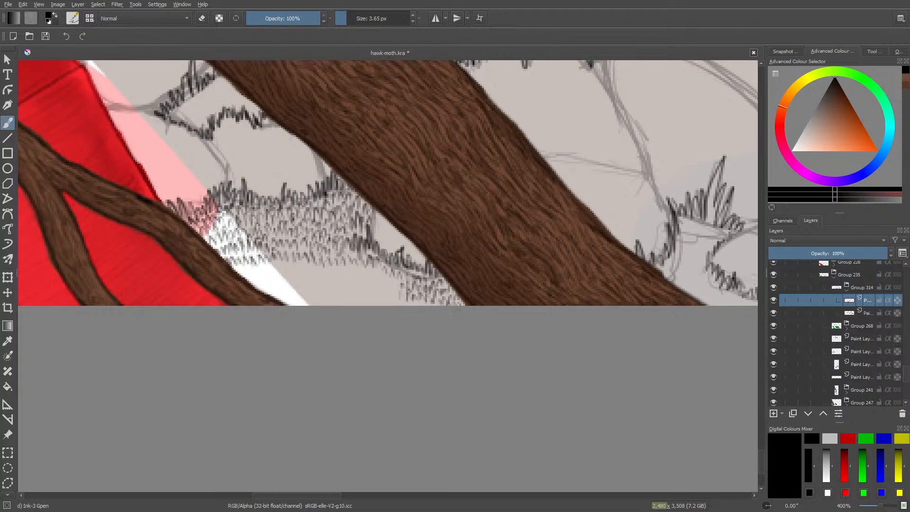
left_click_drag(390, 283, 388, 287)
mouse_move(384, 281)
left_mouse_down()
mouse_move(358, 281)
mouse_move(362, 274)
left_mouse_up()
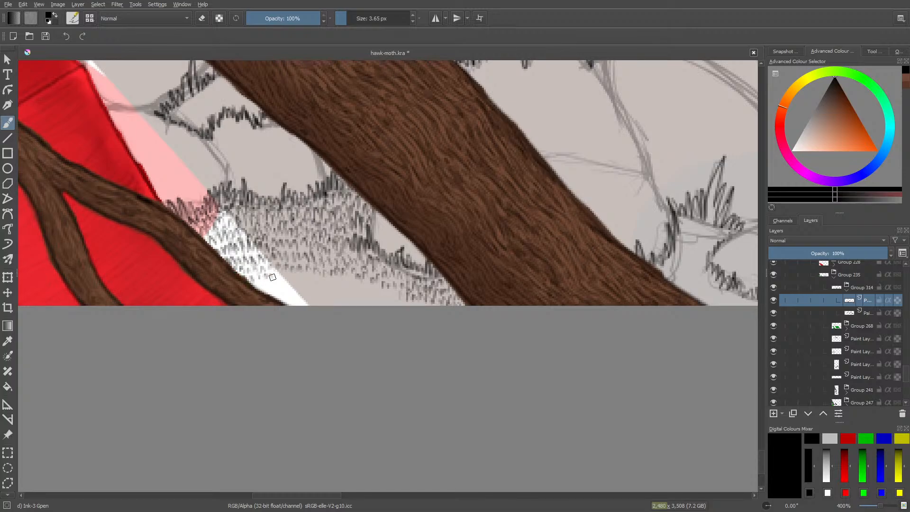
left_click_drag(299, 280, 317, 284)
mouse_move(312, 278)
left_mouse_down()
mouse_move(348, 277)
mouse_move(382, 299)
mouse_move(395, 292)
mouse_move(396, 304)
mouse_move(367, 305)
mouse_move(376, 296)
mouse_move(369, 293)
mouse_move(341, 304)
mouse_move(355, 291)
mouse_move(257, 286)
mouse_move(280, 281)
mouse_move(284, 287)
mouse_move(260, 289)
mouse_move(315, 299)
mouse_move(276, 300)
left_mouse_up()
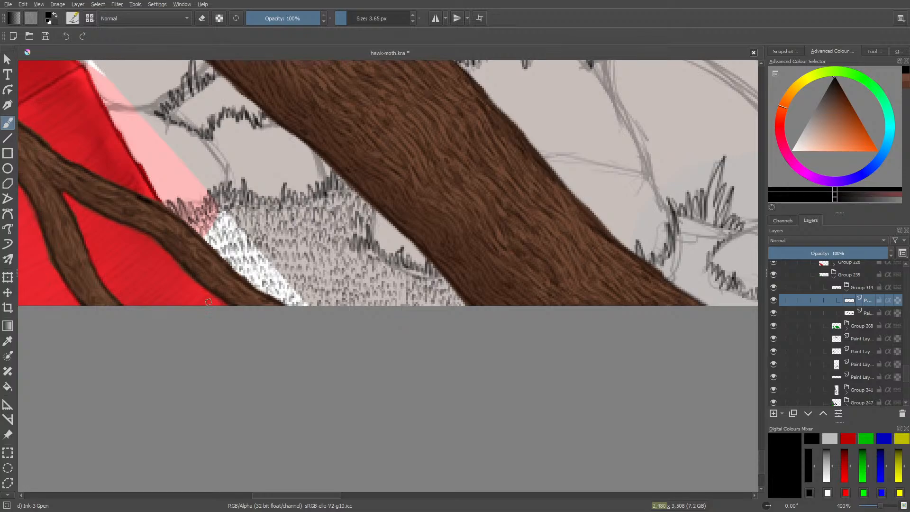
- Thicken the tall grass tuft beside the oval rock and fill the ground between the rock and the branch with short strokes
scroll(331, 501, "left", 3)
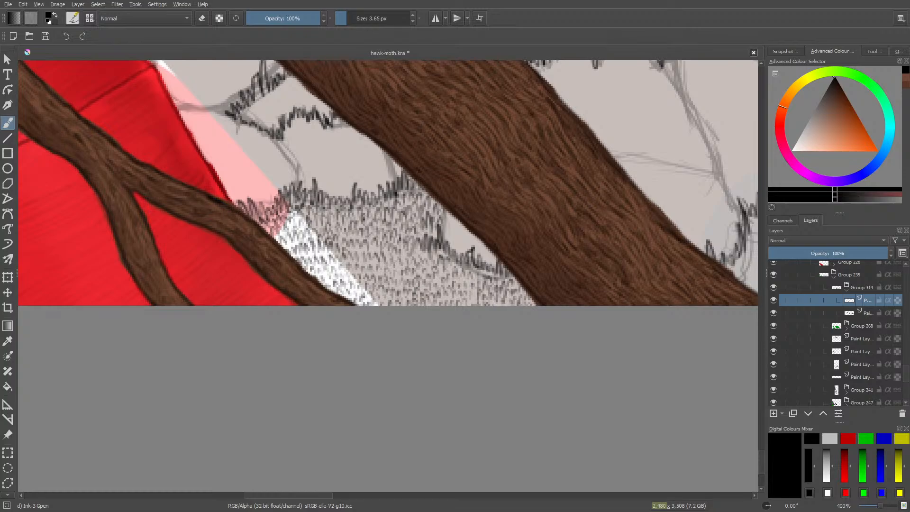
scroll(761, 446, "up", 3)
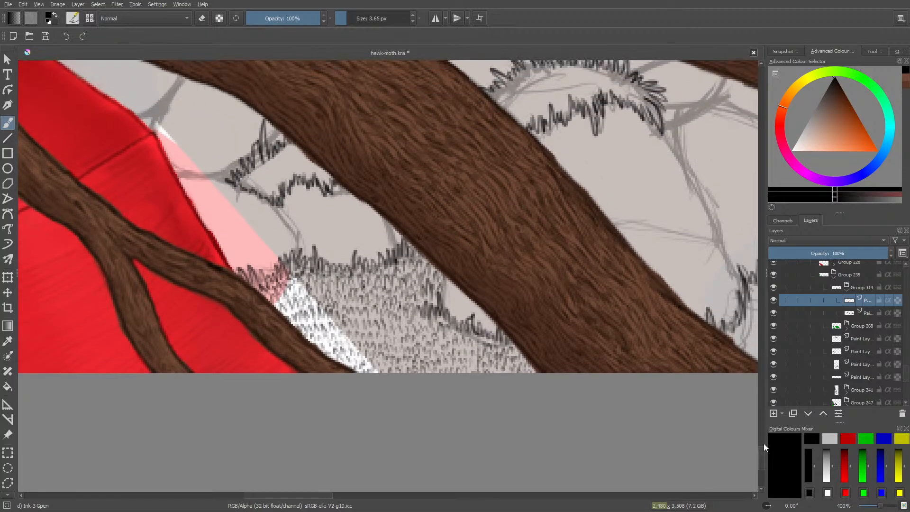
left_click_drag(314, 495, 363, 495)
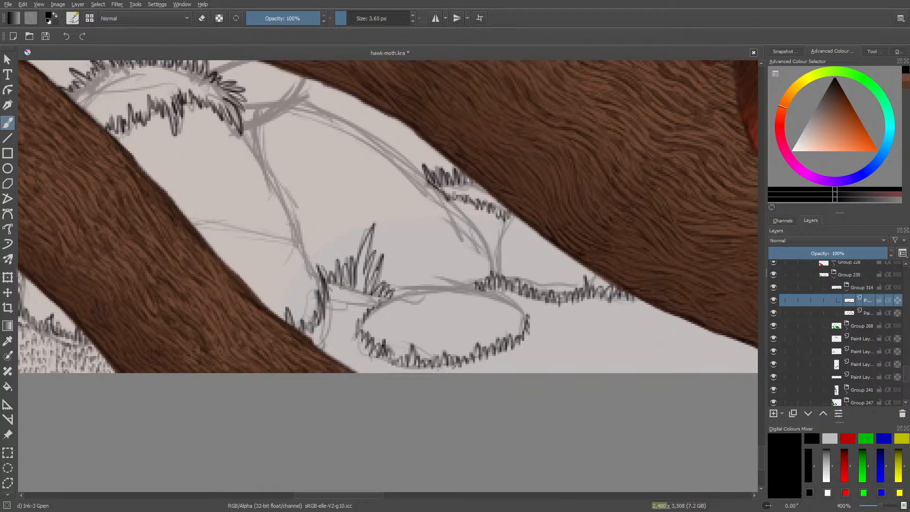
left_click_drag(360, 286, 368, 233)
left_click_drag(362, 274, 368, 241)
mouse_move(327, 284)
left_mouse_down()
mouse_move(377, 300)
mouse_move(366, 311)
mouse_move(361, 301)
mouse_move(356, 311)
mouse_move(343, 298)
mouse_move(331, 303)
mouse_move(349, 301)
mouse_move(342, 323)
mouse_move(330, 304)
mouse_move(330, 314)
mouse_move(342, 302)
mouse_move(346, 315)
mouse_move(364, 309)
mouse_move(357, 323)
mouse_move(336, 314)
mouse_move(324, 328)
mouse_move(324, 339)
mouse_move(324, 330)
mouse_move(348, 323)
mouse_move(351, 342)
mouse_move(312, 335)
left_mouse_up()
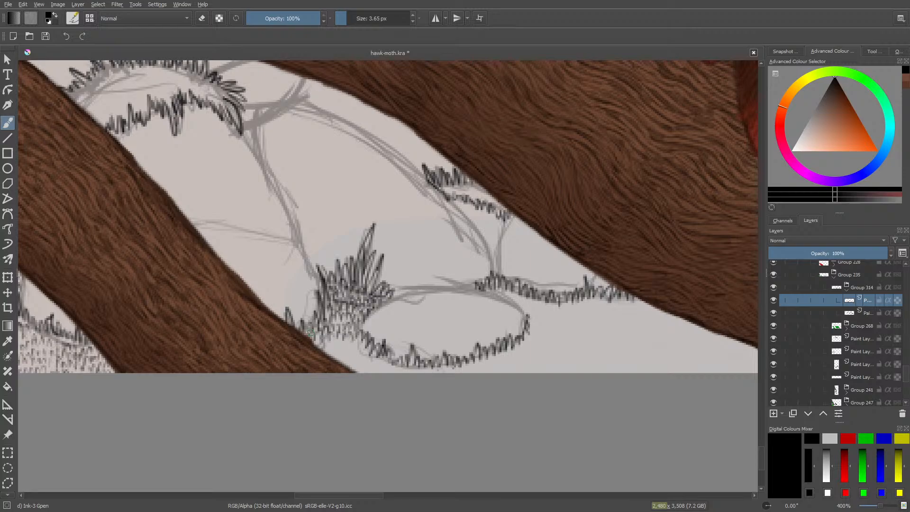
mouse_move(312, 334)
left_mouse_down()
mouse_move(322, 353)
mouse_move(366, 351)
mouse_move(348, 339)
mouse_move(331, 347)
left_mouse_up()
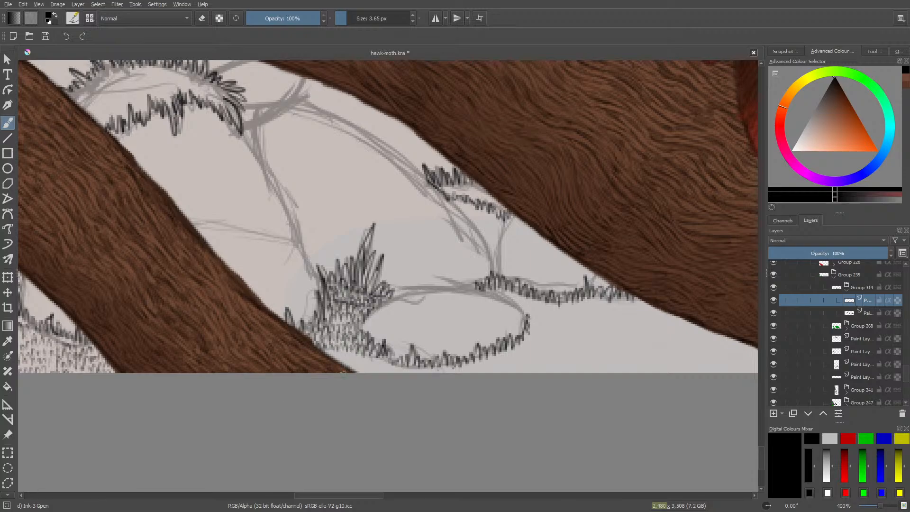
mouse_move(334, 353)
left_mouse_down()
mouse_move(390, 369)
mouse_move(363, 371)
left_mouse_up()
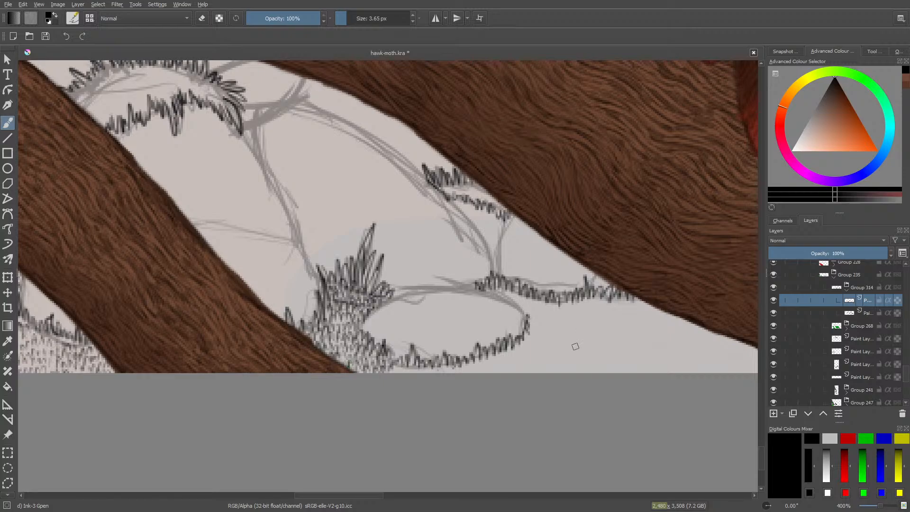
mouse_move(566, 321)
left_mouse_down()
mouse_move(577, 355)
mouse_move(574, 319)
mouse_move(590, 342)
mouse_move(612, 334)
mouse_move(616, 350)
mouse_move(588, 336)
mouse_move(581, 343)
left_mouse_up()
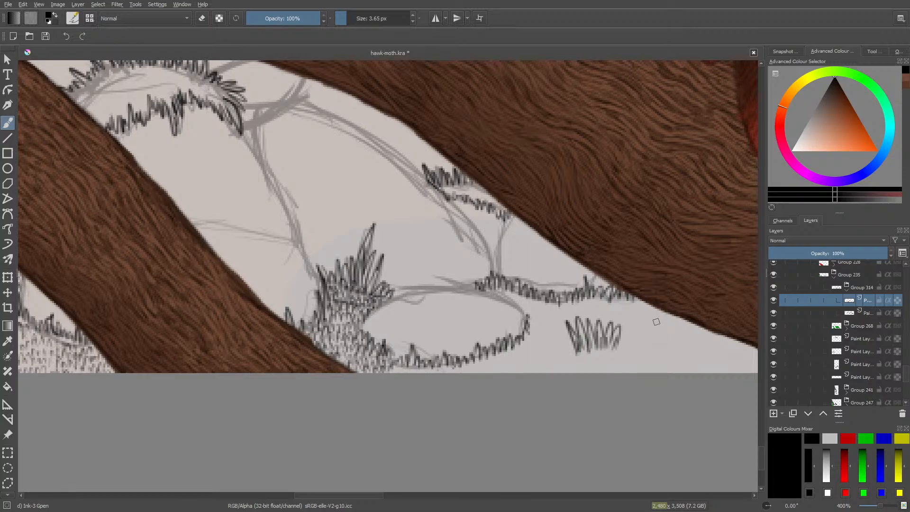
mouse_move(641, 357)
left_mouse_down()
mouse_move(634, 319)
mouse_move(649, 355)
mouse_move(646, 308)
mouse_move(657, 354)
mouse_move(658, 306)
mouse_move(664, 348)
mouse_move(680, 311)
mouse_move(671, 355)
mouse_move(678, 333)
mouse_move(672, 347)
mouse_move(665, 327)
mouse_move(665, 348)
mouse_move(650, 328)
mouse_move(650, 353)
mouse_move(640, 334)
mouse_move(640, 366)
mouse_move(627, 347)
mouse_move(601, 369)
left_mouse_up()
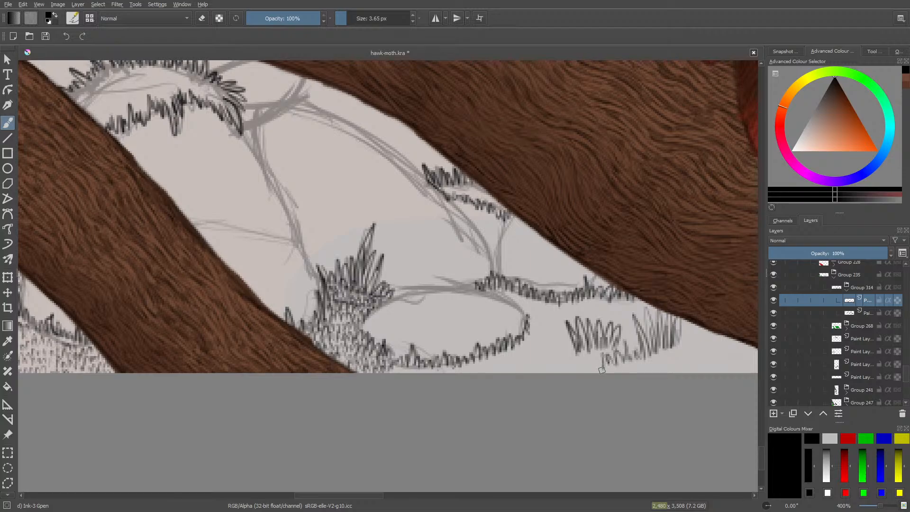
key("e")
mouse_move(624, 309)
left_mouse_down()
mouse_move(648, 354)
mouse_move(672, 317)
mouse_move(663, 359)
mouse_move(637, 359)
mouse_move(592, 380)
mouse_move(627, 337)
mouse_move(587, 359)
mouse_move(607, 333)
mouse_move(567, 337)
mouse_move(607, 318)
left_mouse_up()
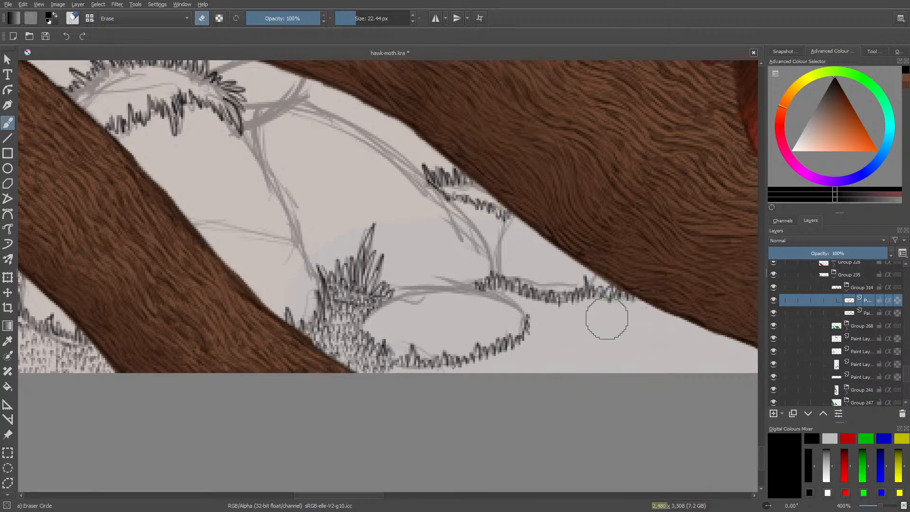
key("e")
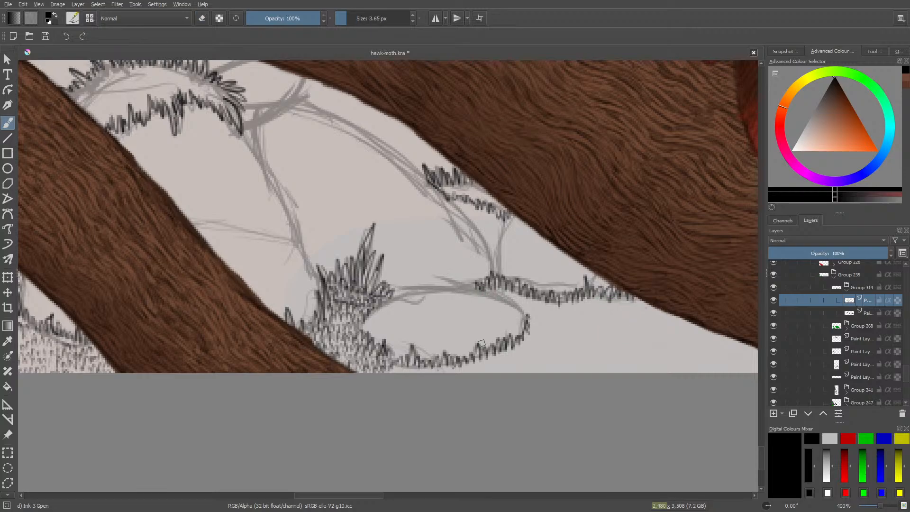
- Add a paint layer above the grass ink, outline the oval rock's upper edge and hatch shading at its lower corner
left_click(774, 415)
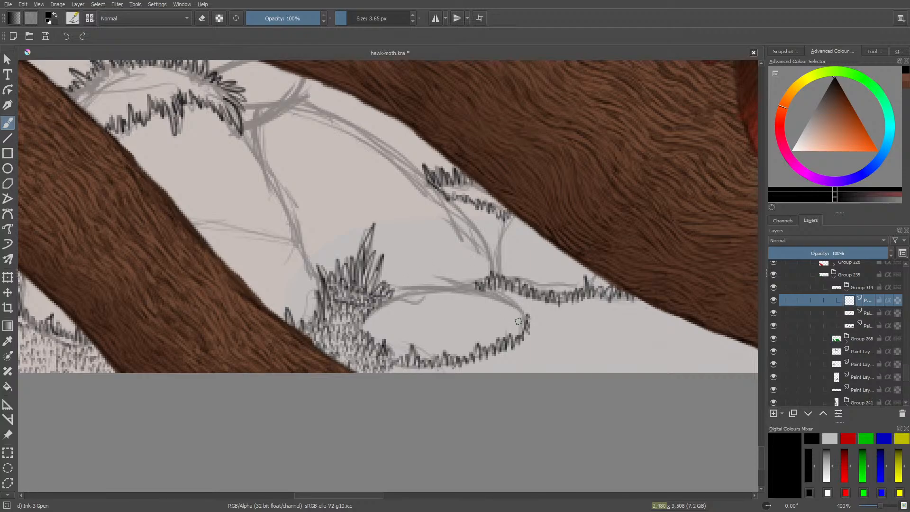
mouse_move(527, 323)
left_mouse_down()
mouse_move(448, 292)
mouse_move(455, 288)
mouse_move(408, 291)
mouse_move(360, 327)
left_mouse_up()
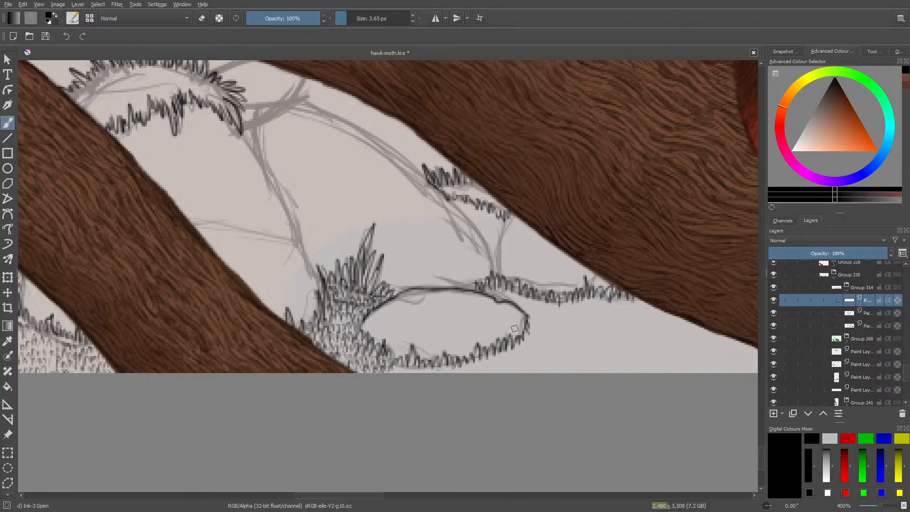
mouse_move(519, 325)
left_mouse_down()
mouse_move(463, 348)
mouse_move(493, 334)
mouse_move(477, 333)
left_mouse_up()
left_click(483, 331)
left_click_drag(500, 331, 483, 342)
mouse_move(496, 339)
left_mouse_down()
mouse_move(487, 345)
mouse_move(479, 334)
left_mouse_up()
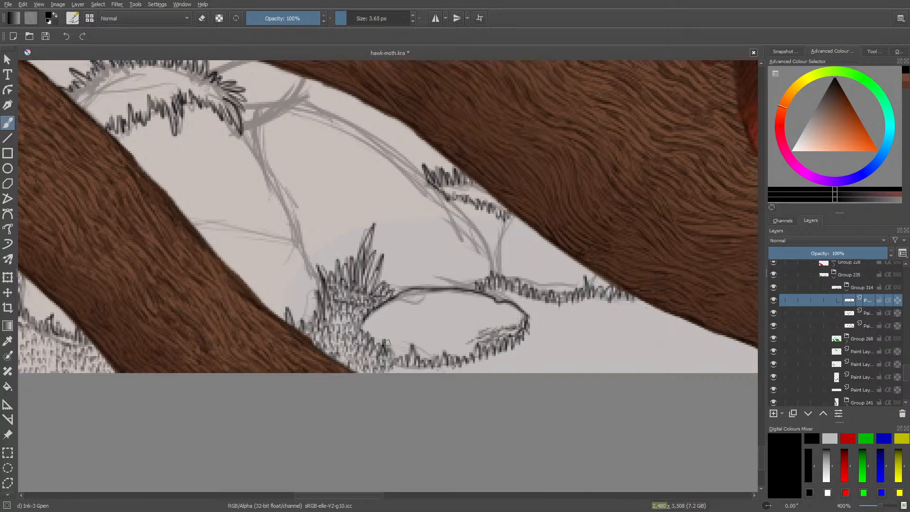
- Set the rock outline layer's opacity to 58% and compare the drawing with that layer hidden and shown
left_click(775, 303)
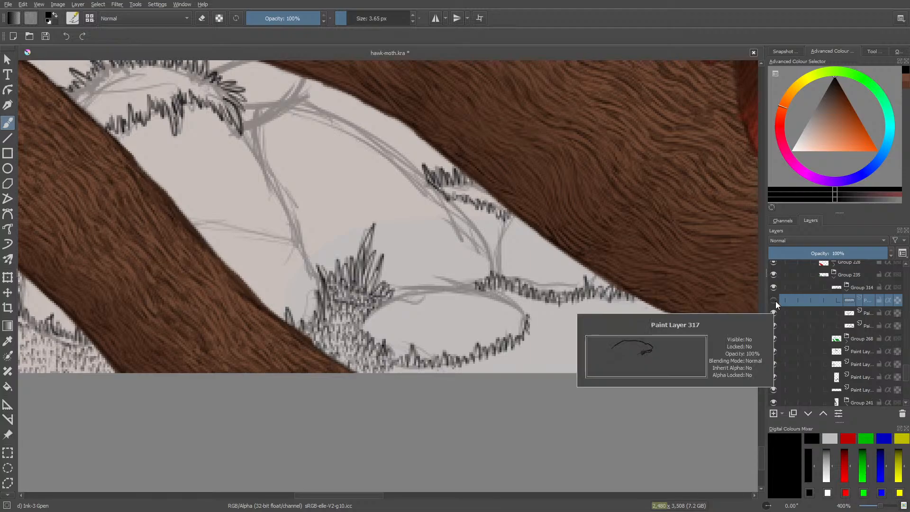
left_click(772, 300)
left_click(864, 315)
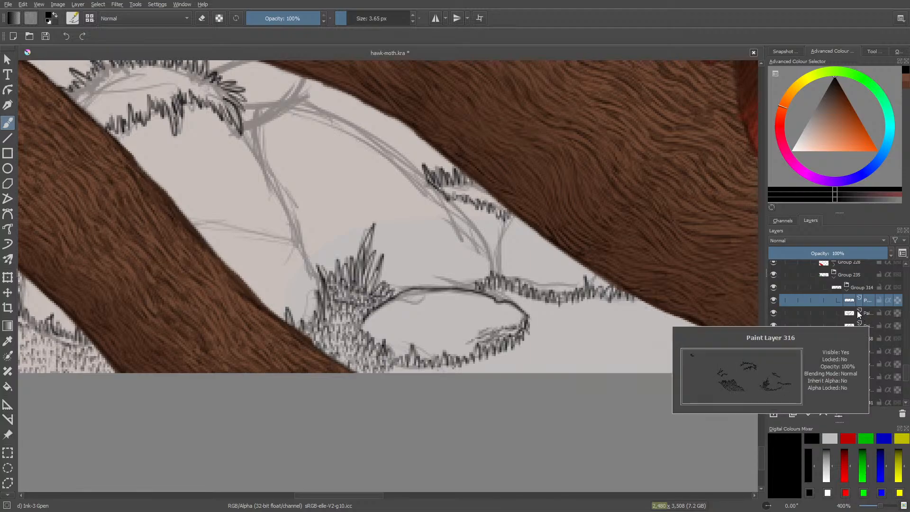
left_click(849, 302)
left_click(842, 254)
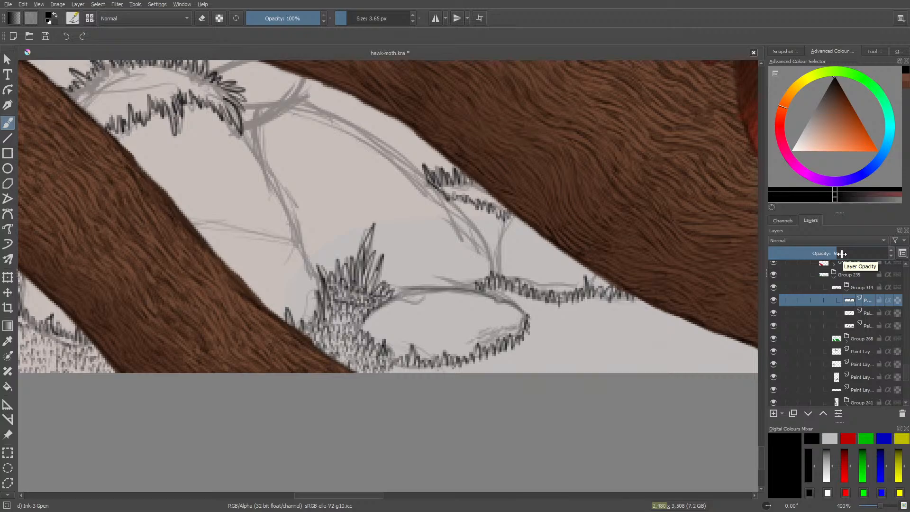
left_click(773, 300)
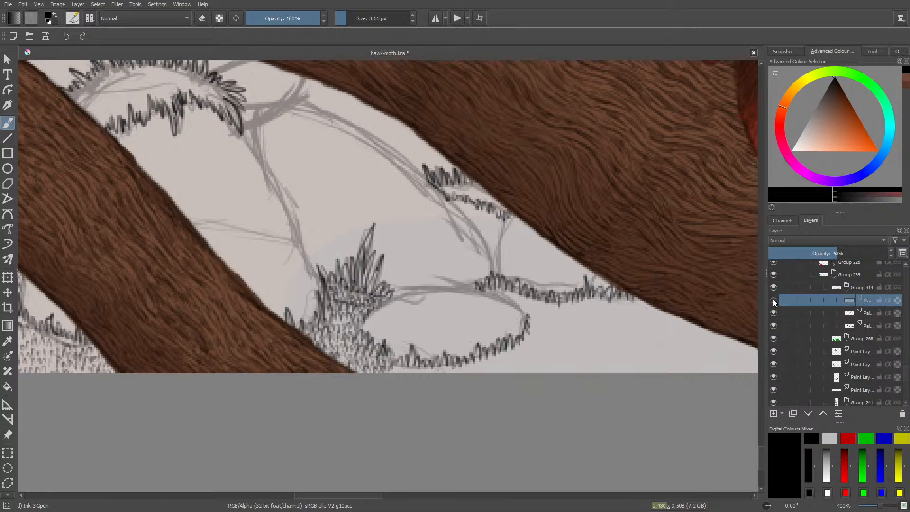
left_click(773, 300)
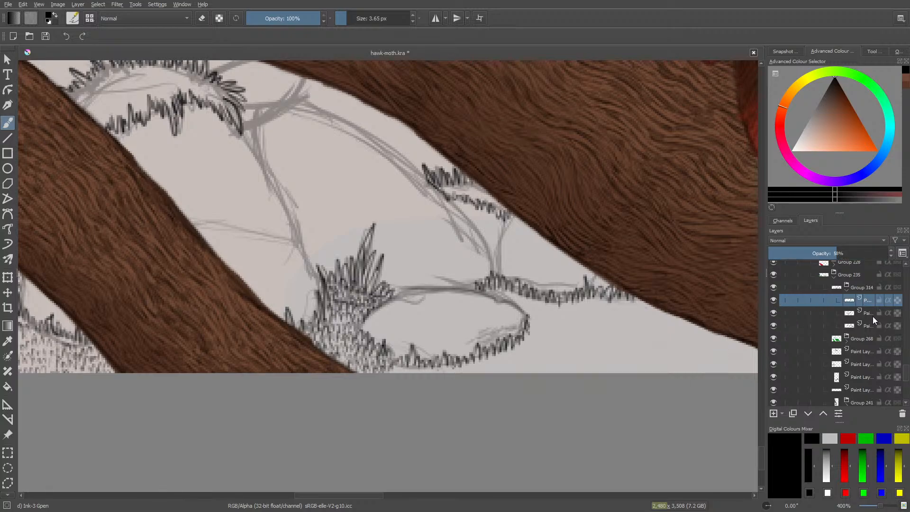
- On the grass ink layer, Paint Layer 316, fill the ground around the oval rock's far side and underside with short grass strokes
left_click(872, 316)
left_click(773, 314)
left_click(774, 313)
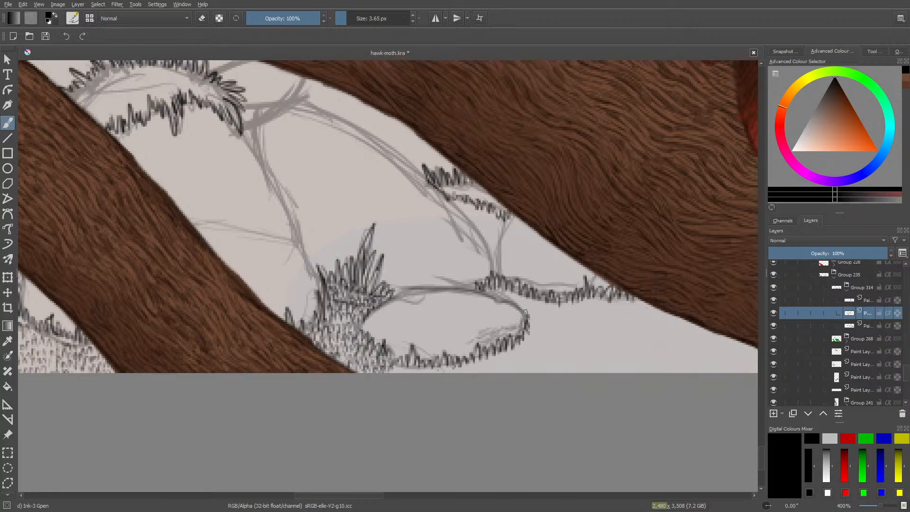
left_click_drag(525, 312, 500, 296)
mouse_move(497, 288)
left_mouse_down()
mouse_move(539, 310)
mouse_move(553, 306)
mouse_move(543, 315)
left_mouse_up()
mouse_move(533, 307)
left_mouse_down()
mouse_move(531, 325)
mouse_move(549, 319)
mouse_move(544, 330)
mouse_move(536, 323)
mouse_move(524, 353)
mouse_move(526, 342)
mouse_move(496, 367)
mouse_move(444, 369)
mouse_move(526, 371)
mouse_move(526, 356)
mouse_move(508, 366)
left_mouse_up()
left_click_drag(509, 357, 496, 369)
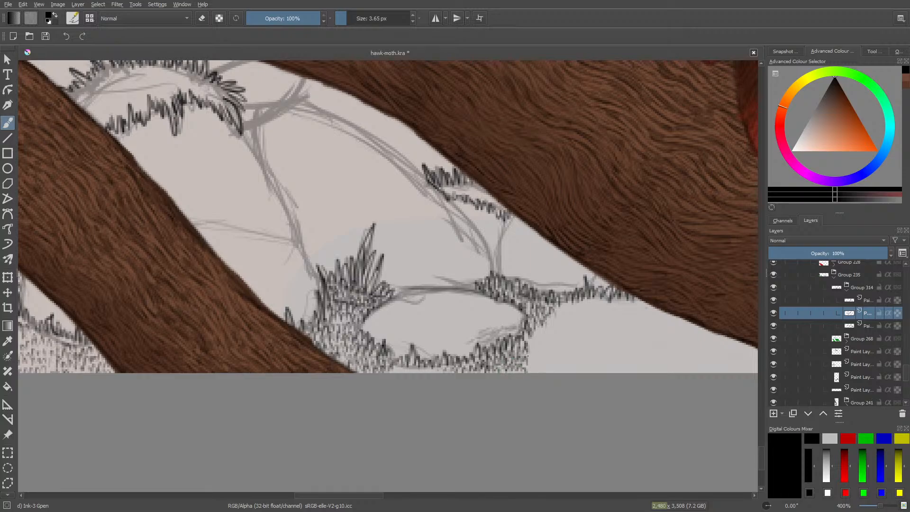
mouse_move(540, 350)
left_mouse_down()
mouse_move(559, 338)
mouse_move(529, 344)
mouse_move(548, 327)
mouse_move(561, 334)
mouse_move(559, 318)
mouse_move(548, 319)
mouse_move(568, 292)
mouse_move(562, 318)
mouse_move(585, 311)
mouse_move(584, 303)
mouse_move(557, 312)
left_mouse_up()
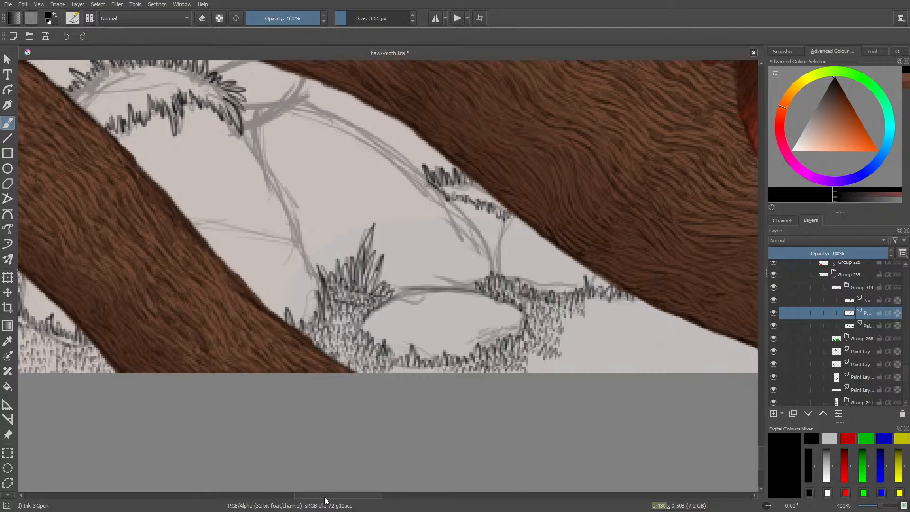
- Save the hawk-moth document and switch to the Eraser Circle brush
left_click_drag(324, 495, 345, 496)
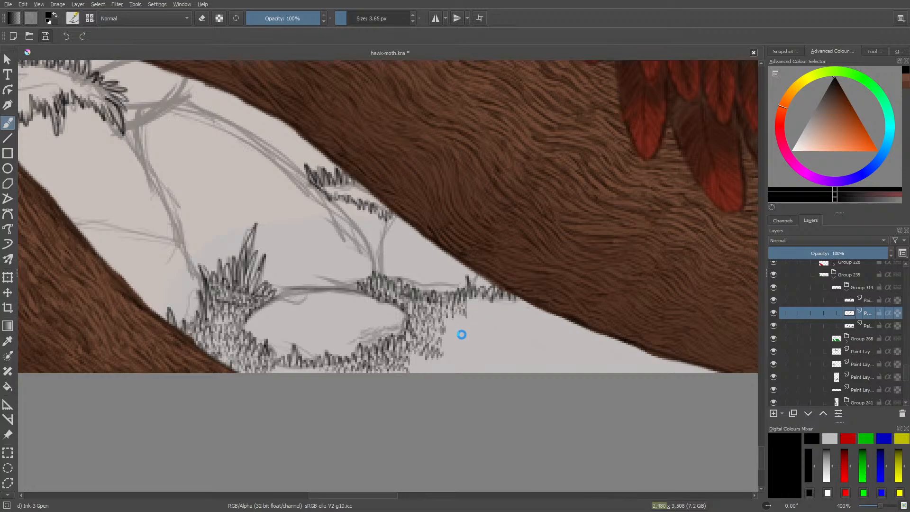
key("ctrl+s")
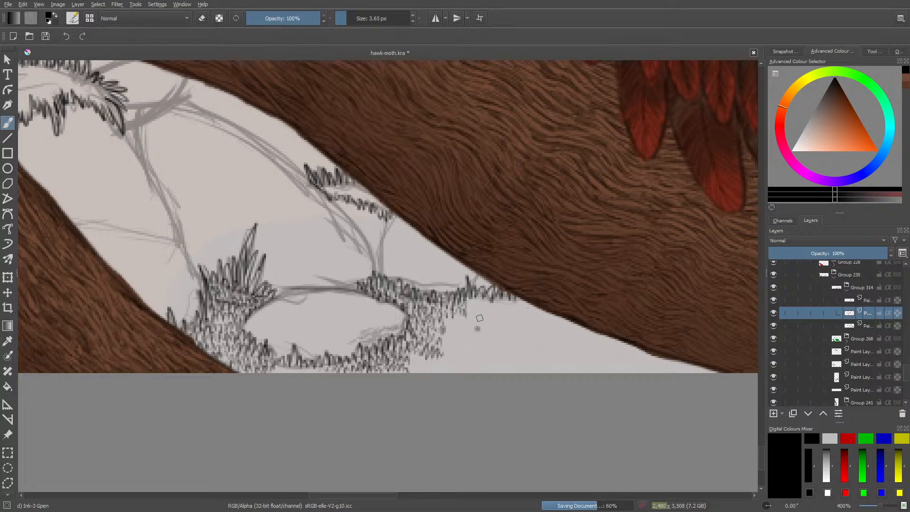
key("e")
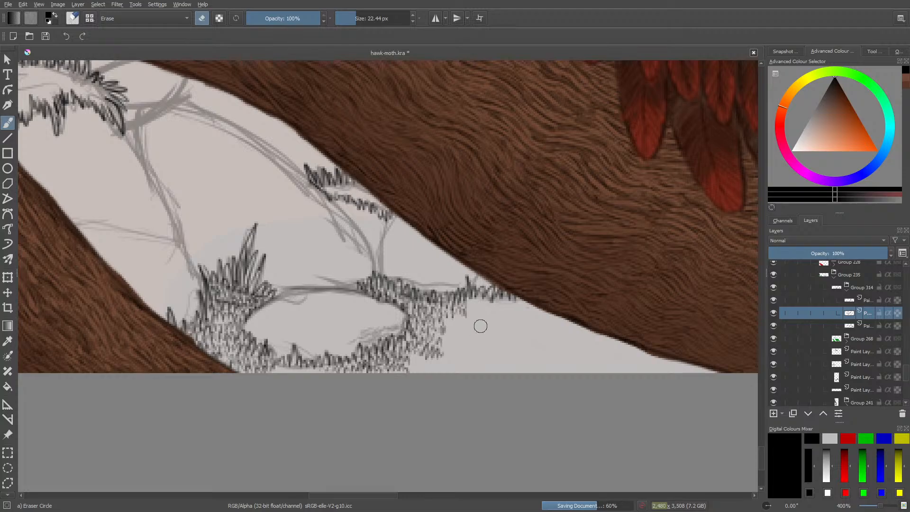
- With the Ink-3 Gpen brush, fill the ground beyond the oval rock with rows of short grass strokes along the branch's underside
key("e")
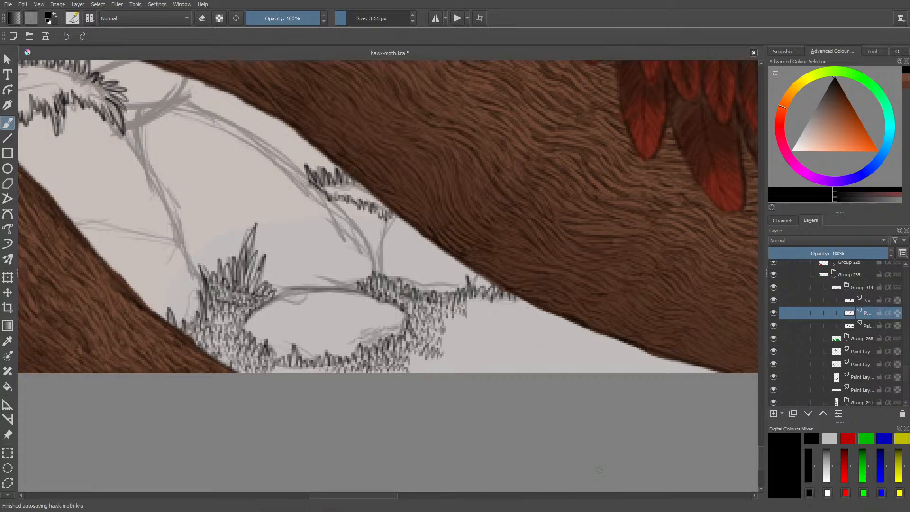
mouse_move(470, 303)
left_mouse_down()
mouse_move(468, 311)
mouse_move(519, 310)
left_mouse_up()
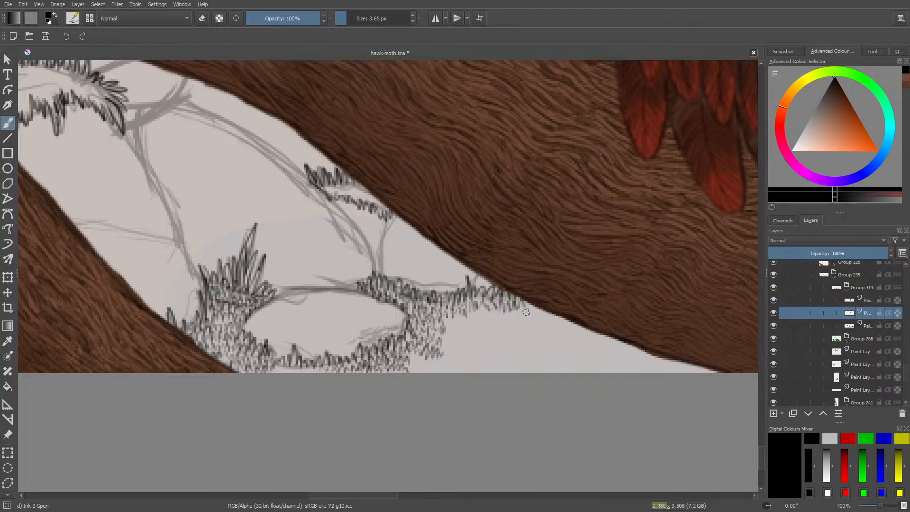
mouse_move(456, 318)
left_mouse_down()
mouse_move(449, 326)
mouse_move(466, 317)
mouse_move(470, 327)
mouse_move(506, 326)
mouse_move(538, 315)
mouse_move(528, 308)
left_mouse_up()
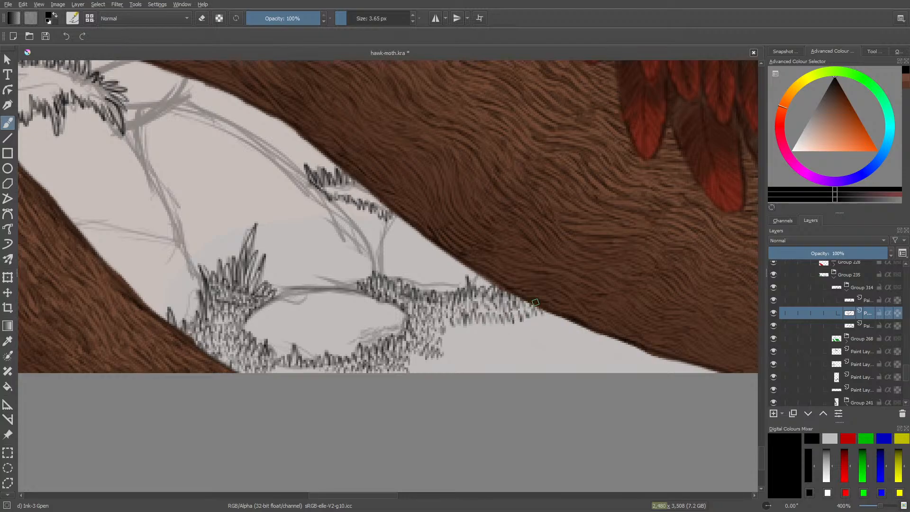
left_click_drag(449, 334, 449, 338)
mouse_move(456, 329)
left_mouse_down()
mouse_move(454, 338)
mouse_move(483, 338)
left_mouse_up()
mouse_move(491, 326)
left_mouse_down()
mouse_move(469, 330)
mouse_move(499, 342)
mouse_move(506, 328)
mouse_move(525, 336)
mouse_move(530, 325)
mouse_move(534, 342)
mouse_move(538, 319)
mouse_move(550, 334)
mouse_move(557, 321)
mouse_move(556, 335)
mouse_move(563, 321)
mouse_move(567, 335)
mouse_move(572, 325)
mouse_move(573, 334)
mouse_move(583, 330)
mouse_move(550, 321)
left_mouse_up()
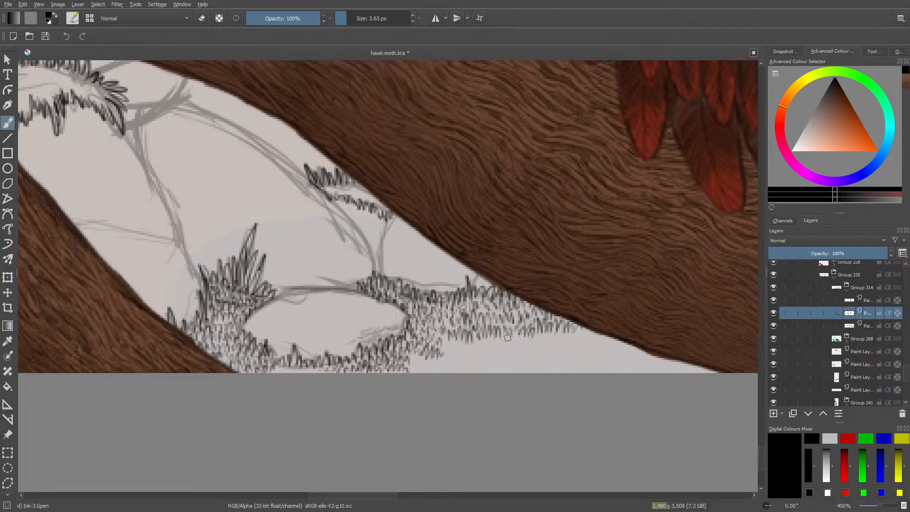
- Extend the short grass strokes from the oval rock's lower corner along the canvas's bottom edge
mouse_move(413, 361)
left_mouse_down()
mouse_move(412, 371)
mouse_move(441, 368)
mouse_move(425, 372)
left_mouse_up()
mouse_move(420, 365)
left_mouse_down()
mouse_move(407, 371)
mouse_move(444, 355)
left_mouse_up()
left_click_drag(452, 343, 455, 355)
mouse_move(461, 341)
left_mouse_down()
mouse_move(450, 364)
mouse_move(445, 357)
mouse_move(462, 369)
mouse_move(468, 358)
mouse_move(468, 369)
mouse_move(477, 369)
mouse_move(482, 349)
mouse_move(488, 369)
mouse_move(498, 349)
mouse_move(509, 370)
mouse_move(551, 355)
left_mouse_up()
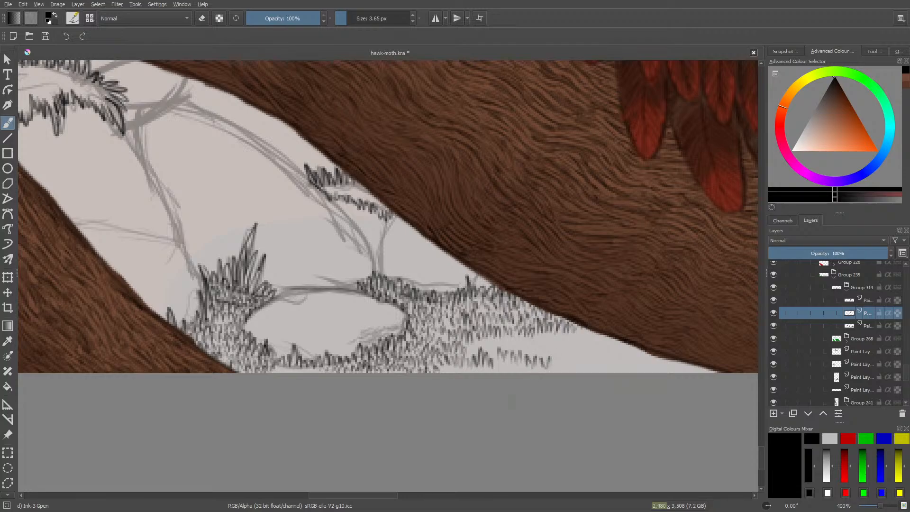
- Examine the whole painting at reduced zoom, from the roots and inked ground up to the creature's wings
left_click_drag(880, 506, 867, 505)
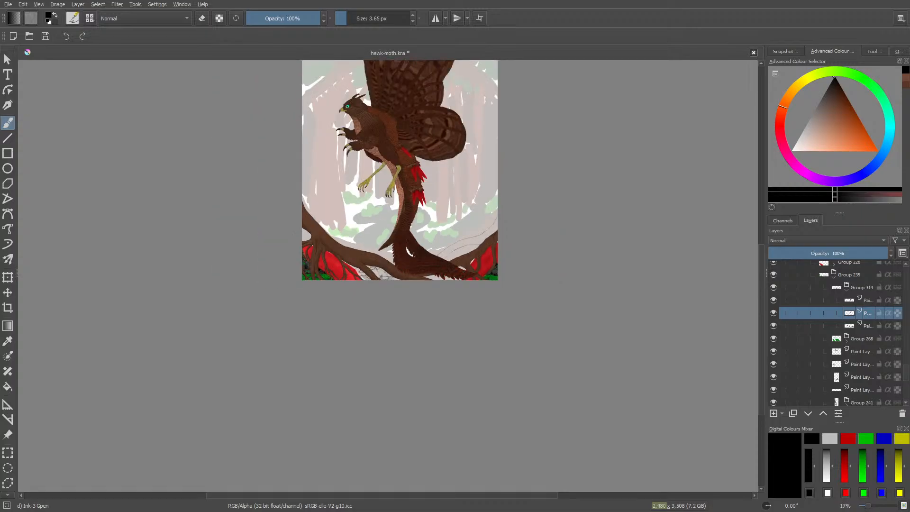
key("1")
key("minus")
key("minus")
key("minus")
key("minus")
key("minus")
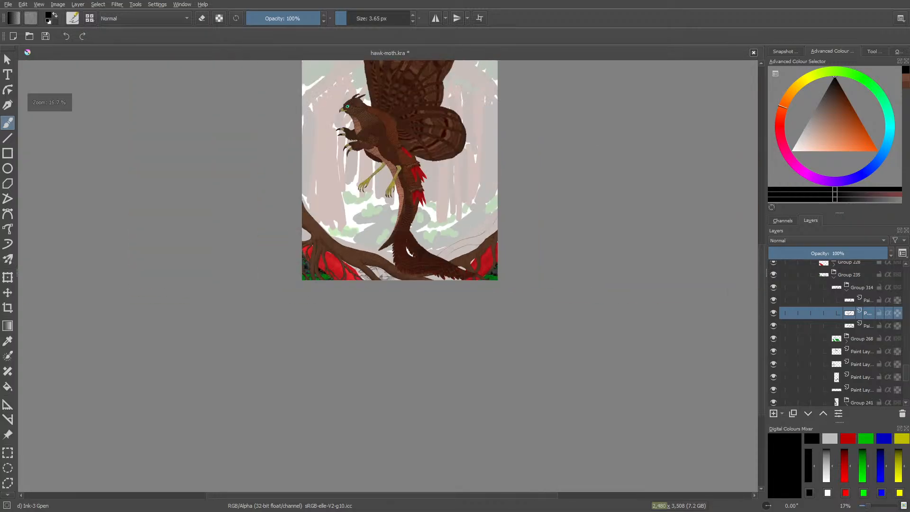
key("plus")
key("plus")
key("plus")
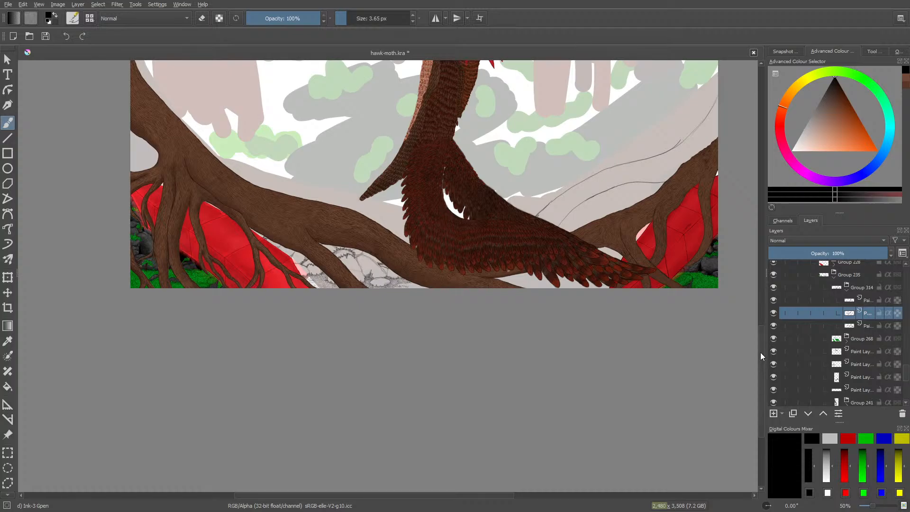
left_click_drag(760, 351, 766, 304)
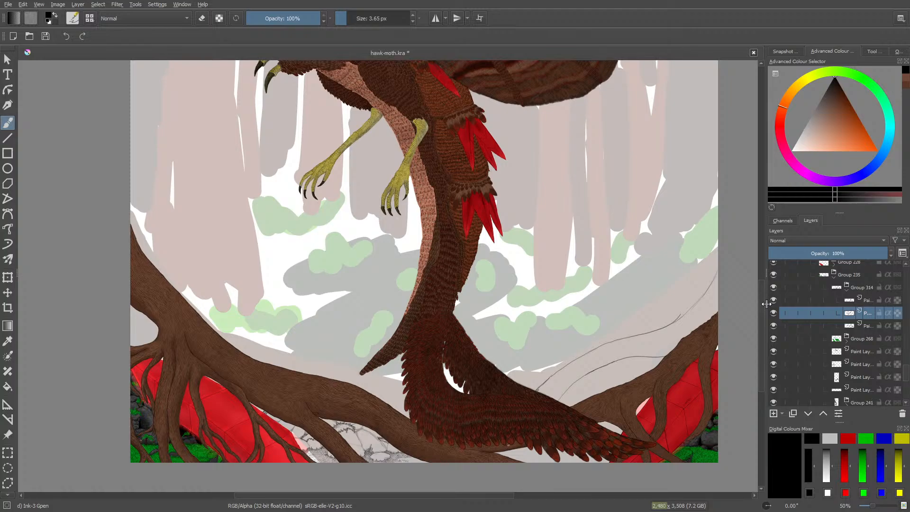
mouse_move(761, 315)
left_mouse_down()
mouse_move(755, 198)
mouse_move(763, 212)
left_mouse_up()
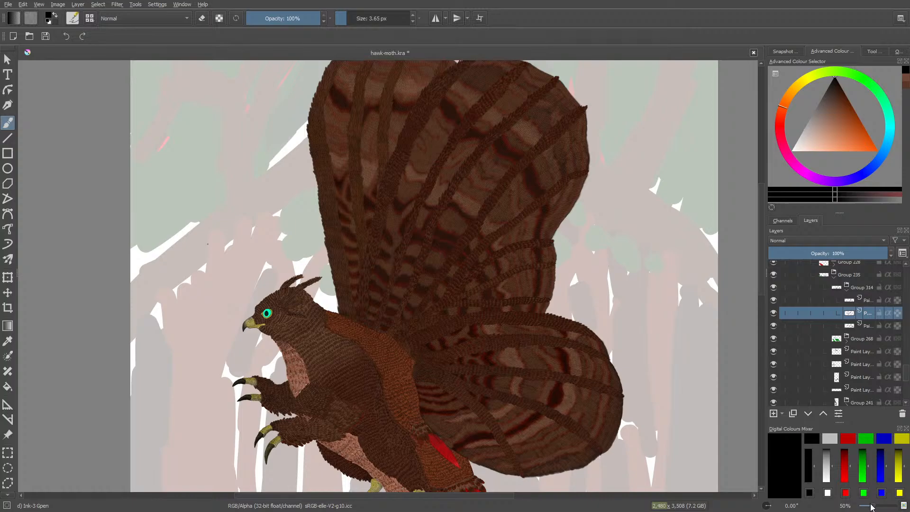
mouse_move(873, 506)
left_mouse_down()
mouse_move(863, 506)
mouse_move(871, 506)
left_mouse_up()
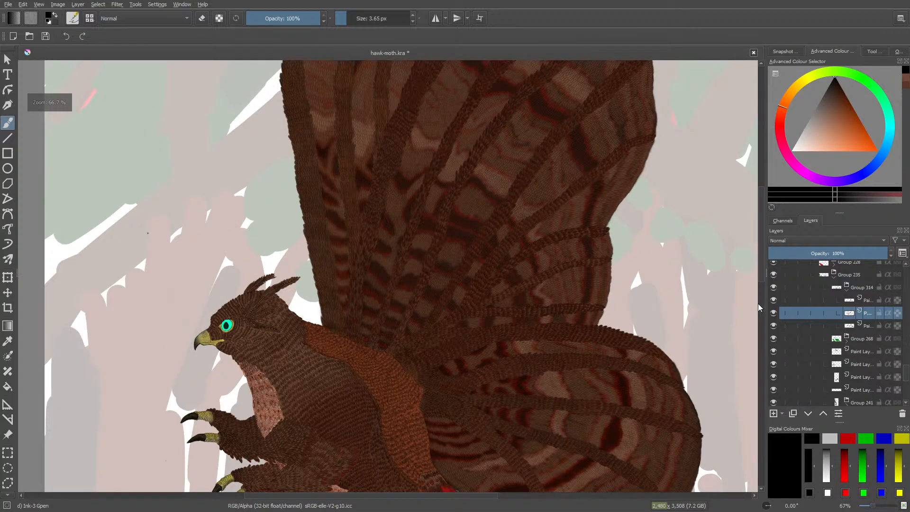
left_click_drag(761, 266, 775, 426)
- Fill the remaining bare ground between the oval rock and the branch's tapering lower end with short grass strokes
left_click_drag(872, 506, 880, 509)
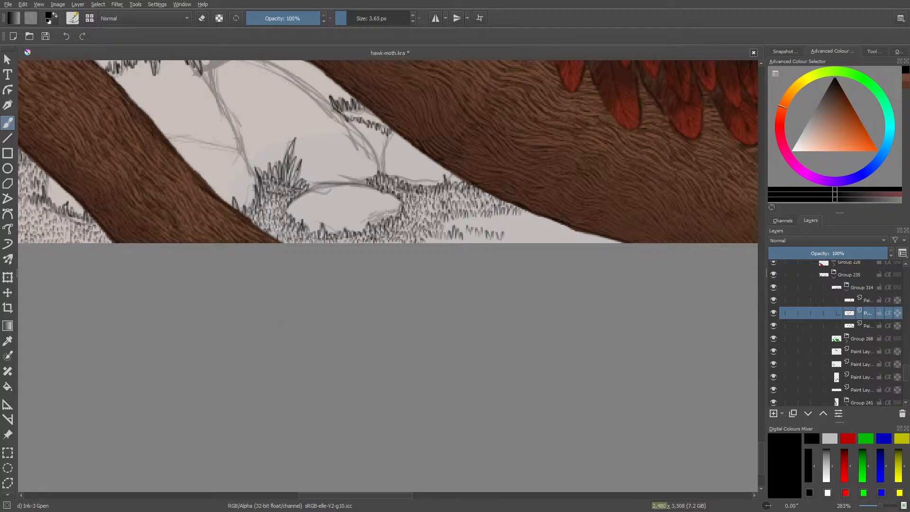
mouse_move(451, 231)
left_mouse_down()
mouse_move(454, 222)
mouse_move(488, 227)
mouse_move(518, 214)
mouse_move(515, 220)
mouse_move(533, 222)
mouse_move(535, 211)
left_mouse_up()
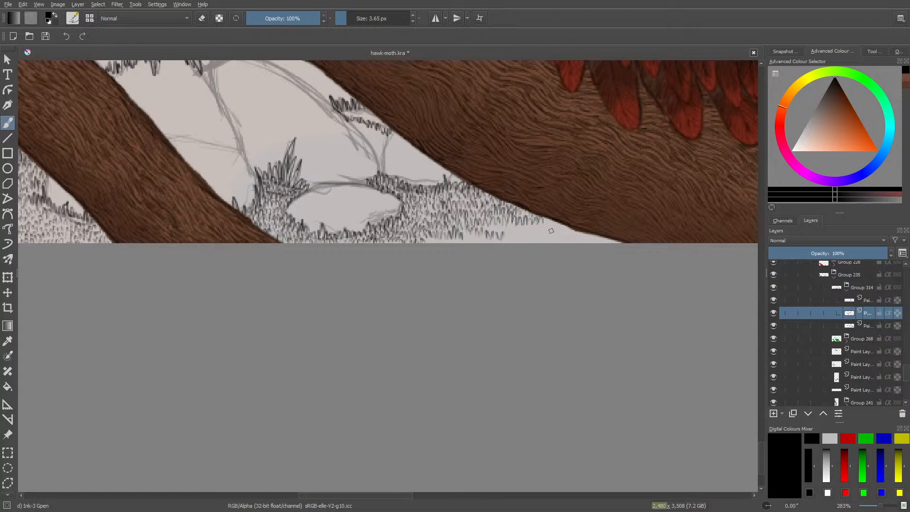
left_click_drag(599, 242, 606, 236)
left_click_drag(593, 242, 590, 236)
left_click_drag(583, 242, 577, 234)
left_click_drag(573, 243, 568, 231)
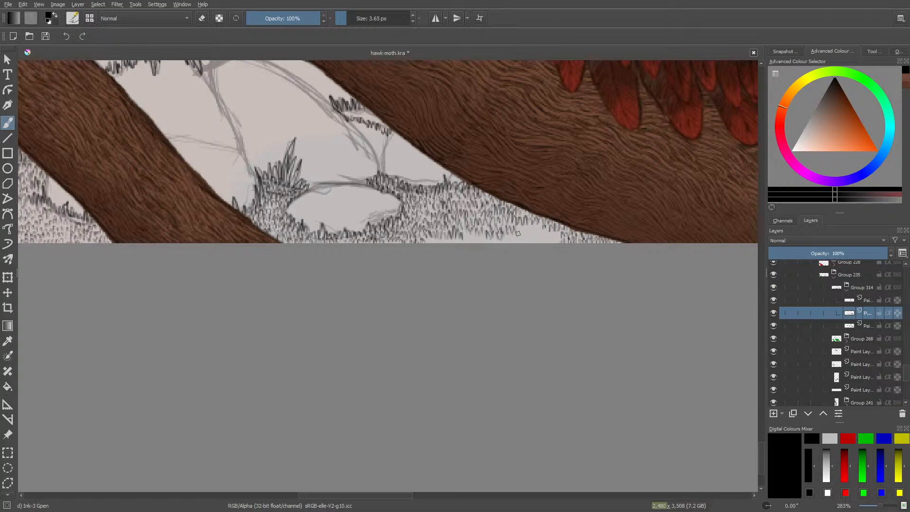
left_click_drag(527, 235, 538, 228)
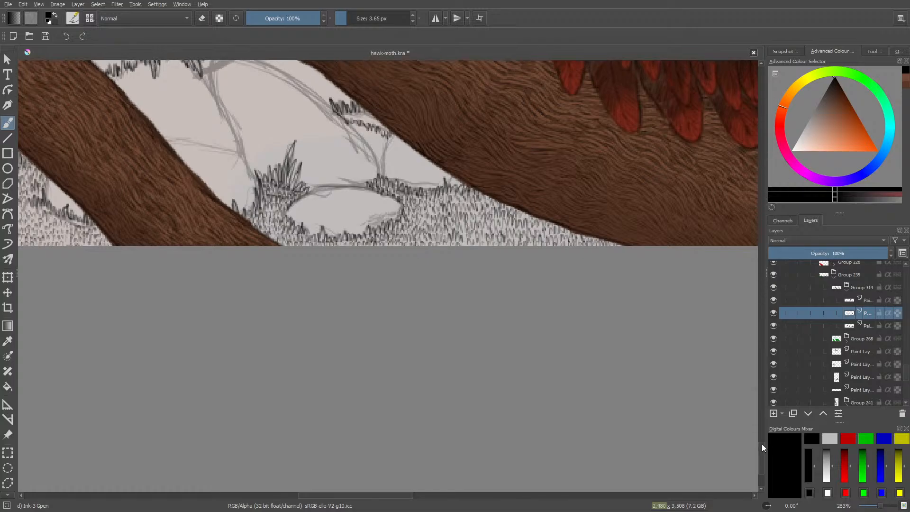
- Add a few grass strokes to the small tuft against the branch above the oval rock
left_click_drag(761, 443, 760, 439)
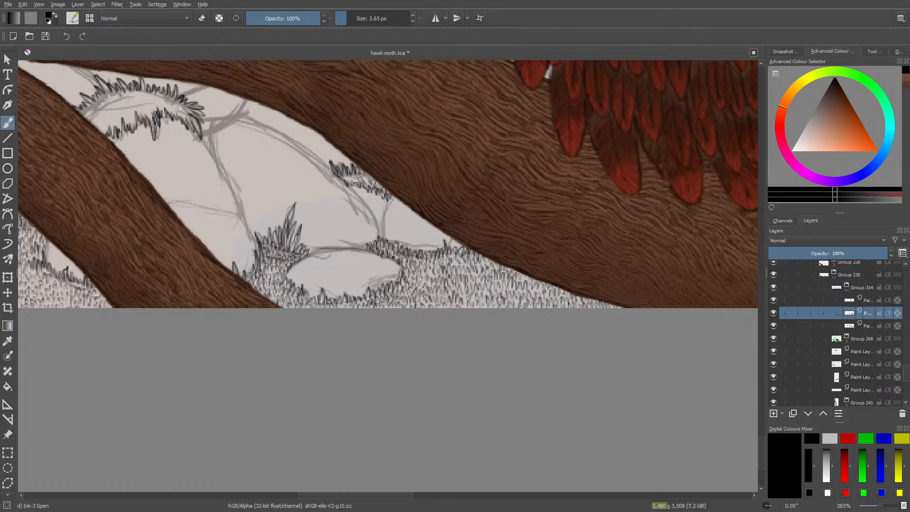
left_click_drag(346, 181, 348, 173)
left_click_drag(350, 180, 362, 172)
- Rotate the canvas to about 41° with the arched grass patch between the branches in view
left_click_drag(383, 494, 343, 493)
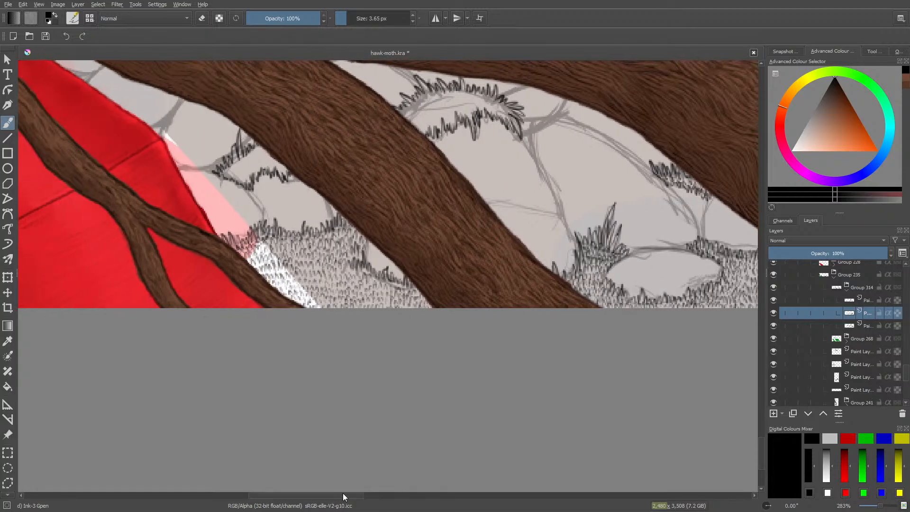
left_click_drag(762, 445, 765, 430)
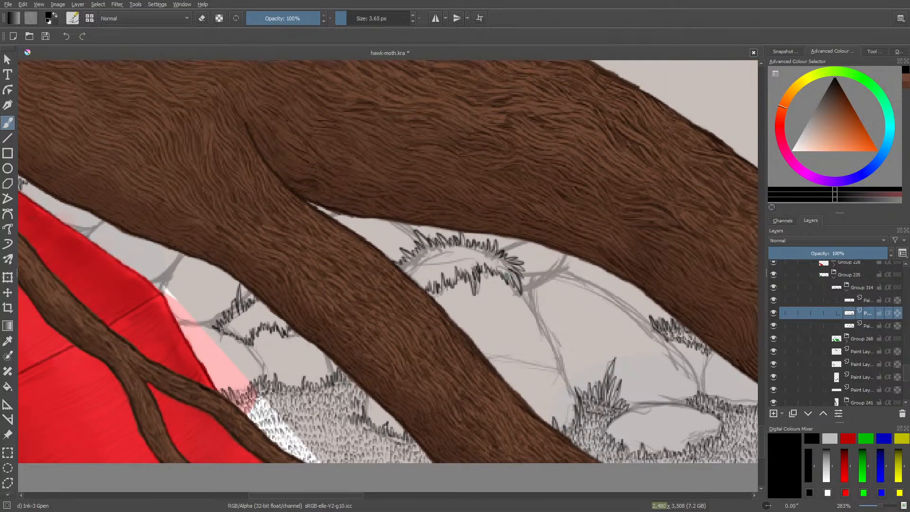
right_click(507, 276)
left_click(442, 182)
right_click(414, 226)
left_click_drag(412, 135, 393, 273)
left_click(278, 86)
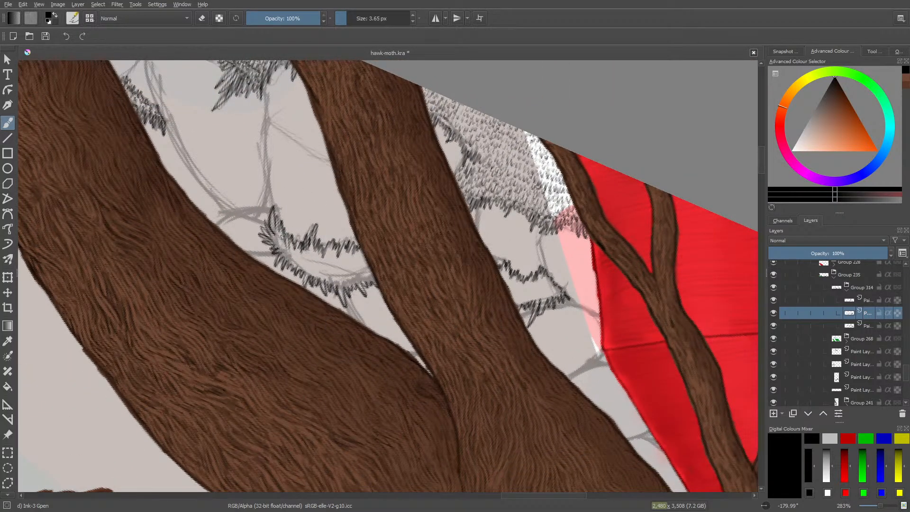
mouse_move(281, 240)
left_mouse_down()
mouse_move(271, 220)
mouse_move(274, 237)
mouse_move(303, 256)
mouse_move(313, 245)
mouse_move(320, 254)
mouse_move(360, 248)
left_mouse_up()
right_click(297, 235)
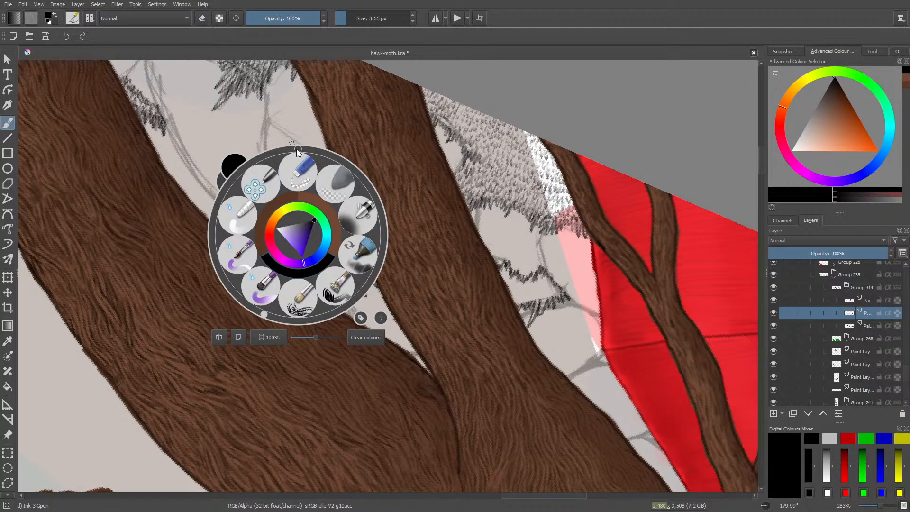
left_click_drag(297, 149, 311, 205)
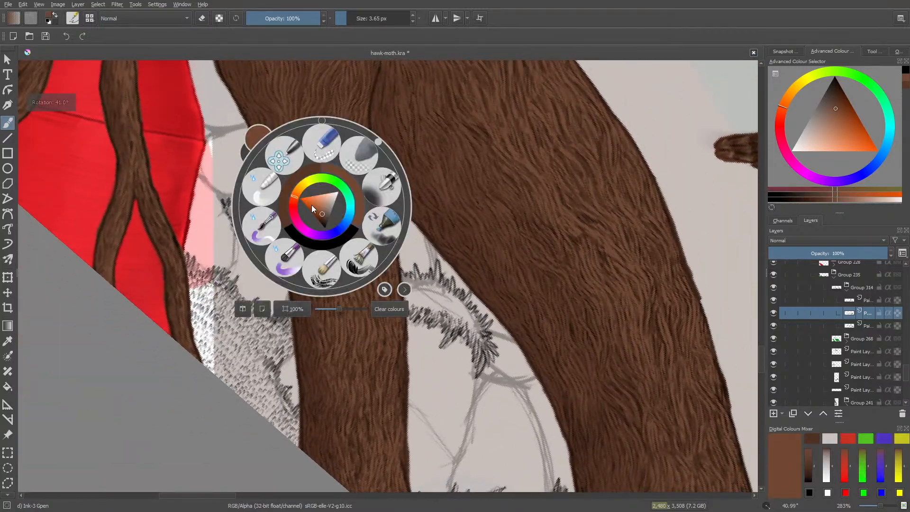
right_click(311, 204)
right_click(416, 280)
right_click(394, 251)
left_click(403, 280)
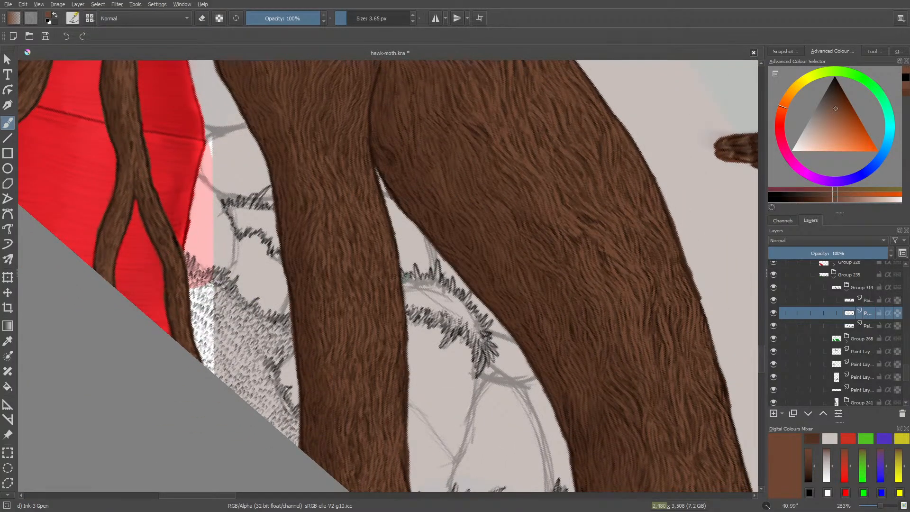
left_click_drag(418, 283, 437, 288)
key("ctrl")
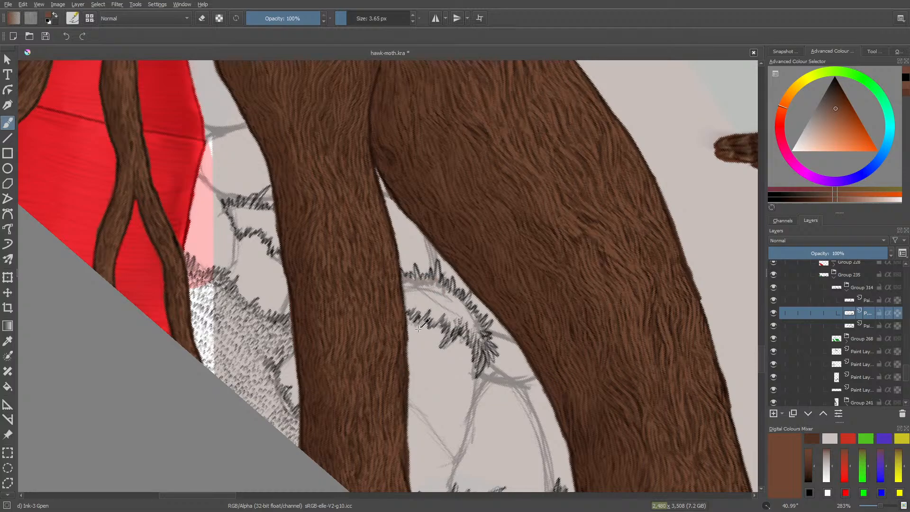
key("ctrl+z")
key("ctrl+z")
key("ctrl+z")
key("ctrl+z")
right_click(434, 295)
left_click(436, 304)
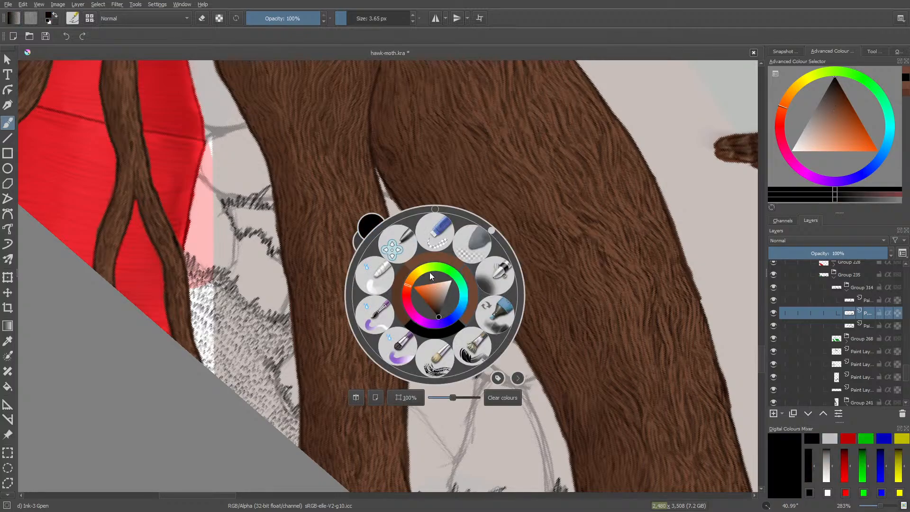
left_click_drag(449, 327, 460, 330)
key("e")
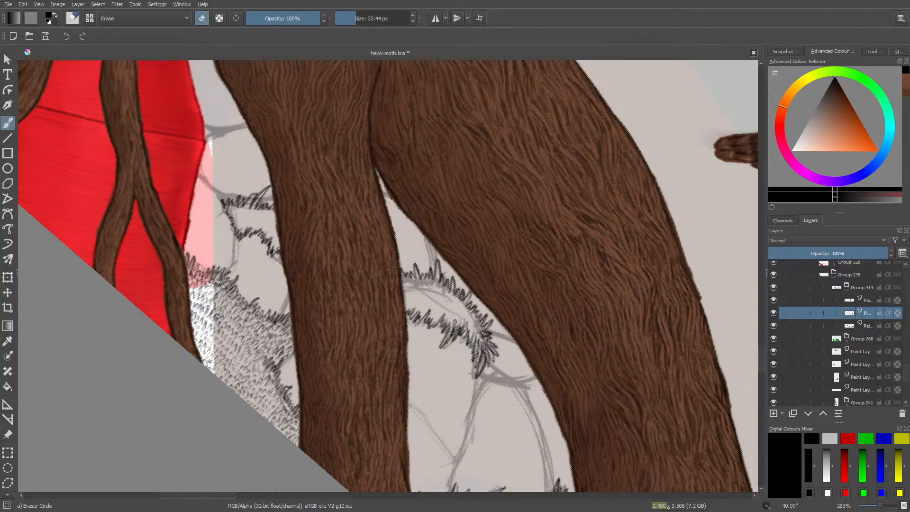
key("e")
right_click(465, 298)
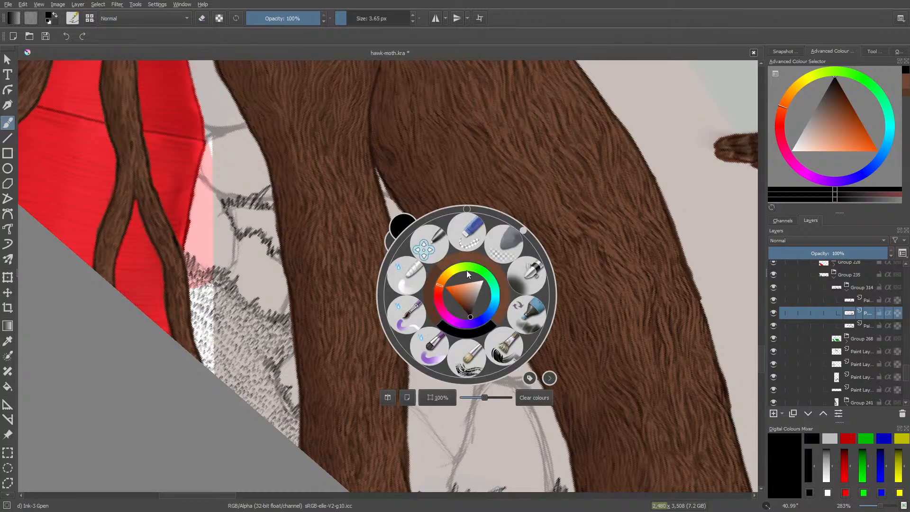
right_click(467, 322)
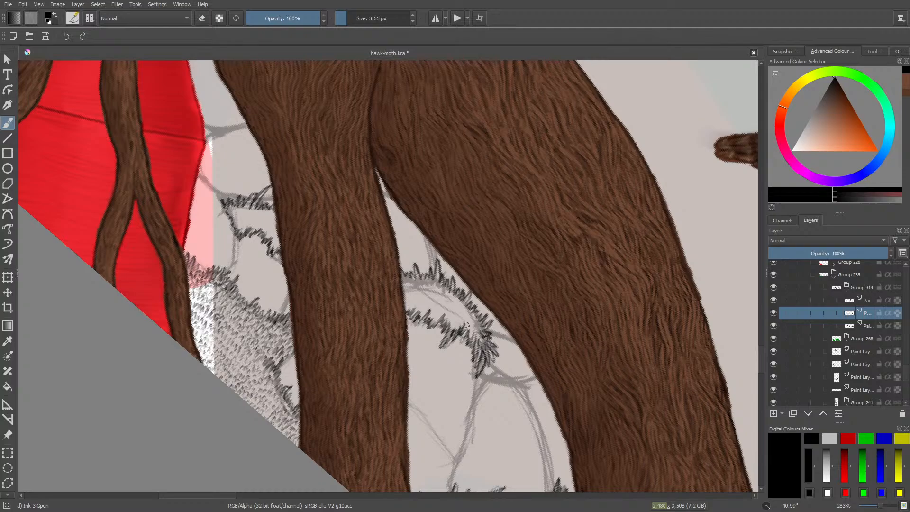
- Thicken the upper fringe of the arched grass patch between the branches with short black grass strokes
left_click_drag(475, 336, 479, 329)
left_click_drag(448, 298, 434, 282)
mouse_move(439, 294)
left_mouse_down()
mouse_move(432, 281)
mouse_move(403, 278)
mouse_move(414, 286)
left_mouse_up()
mouse_move(421, 294)
left_mouse_down()
mouse_move(417, 285)
mouse_move(427, 285)
left_mouse_up()
mouse_move(436, 298)
left_mouse_down()
mouse_move(430, 288)
mouse_move(459, 301)
left_mouse_up()
mouse_move(465, 318)
left_mouse_down()
mouse_move(461, 307)
mouse_move(464, 317)
left_mouse_up()
mouse_move(445, 268)
left_mouse_down()
mouse_move(448, 283)
mouse_move(421, 276)
mouse_move(437, 268)
left_mouse_up()
mouse_move(433, 287)
left_mouse_down()
mouse_move(428, 275)
mouse_move(405, 264)
mouse_move(401, 271)
left_mouse_up()
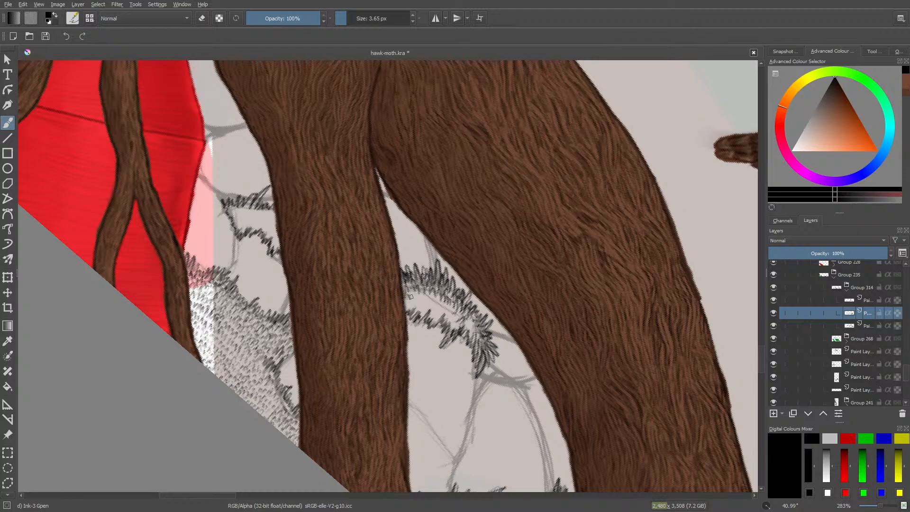
- Fill the gap between the arched patch's upper and lower fringes with short grass strokes
mouse_move(408, 312)
left_mouse_down()
mouse_move(405, 303)
mouse_move(415, 302)
mouse_move(466, 321)
left_mouse_up()
mouse_move(473, 334)
left_mouse_down()
mouse_move(471, 321)
mouse_move(437, 297)
mouse_move(410, 296)
left_mouse_up()
mouse_move(420, 302)
left_mouse_down()
mouse_move(412, 296)
mouse_move(423, 292)
mouse_move(407, 290)
left_mouse_up()
mouse_move(455, 314)
left_mouse_down()
mouse_move(446, 306)
mouse_move(447, 314)
left_mouse_up()
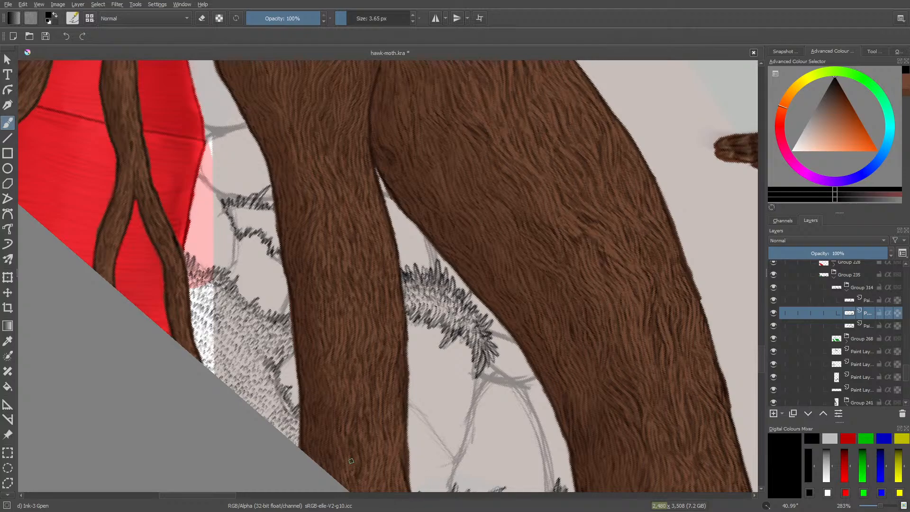
- Rotate the canvas to about 15° with the unfilled grass patch between the red panel and the branch in view
key("e")
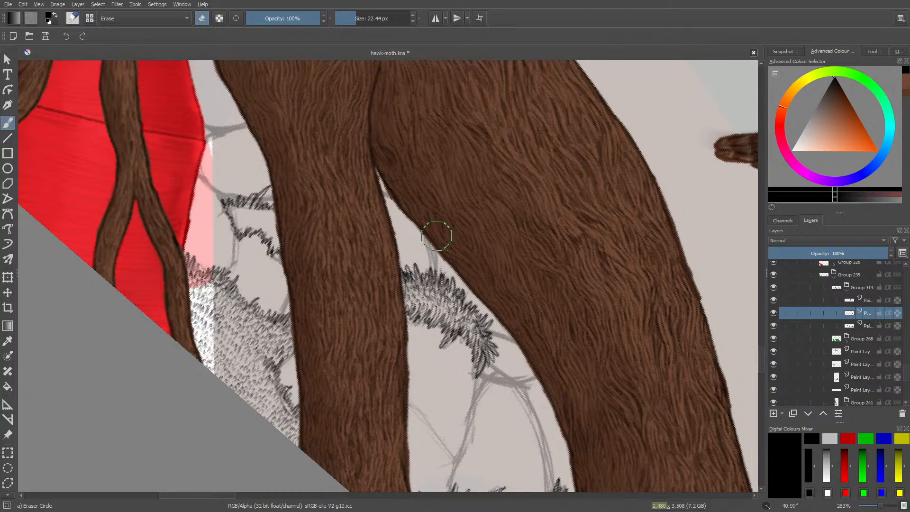
key("slash")
left_click_drag(210, 496, 188, 496)
right_click(237, 275)
right_click(194, 154)
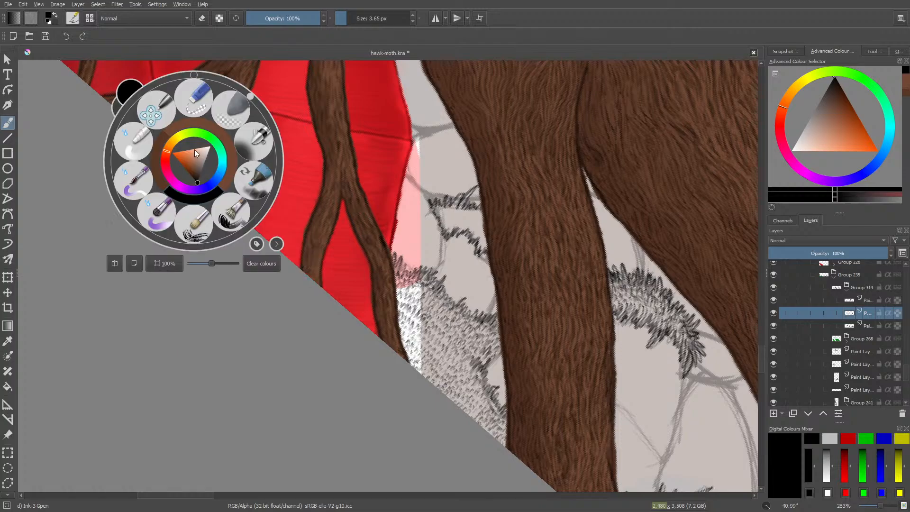
mouse_move(250, 94)
left_mouse_down()
mouse_move(225, 79)
mouse_move(155, 104)
mouse_move(203, 100)
mouse_move(207, 110)
left_mouse_up()
left_click(207, 110)
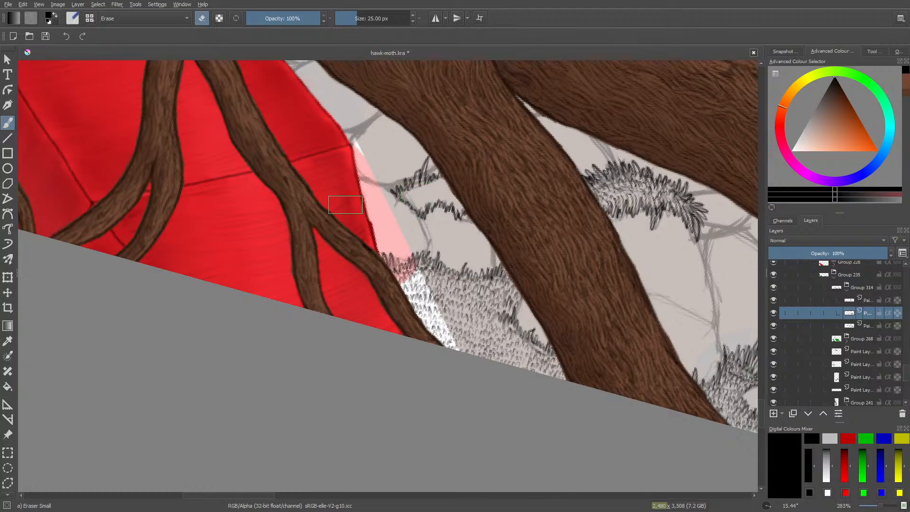
- Fill the small grass patch between the red panel and the branch with short black strokes of the 3.65 px Ink-3 Gpen brush
right_click(171, 128)
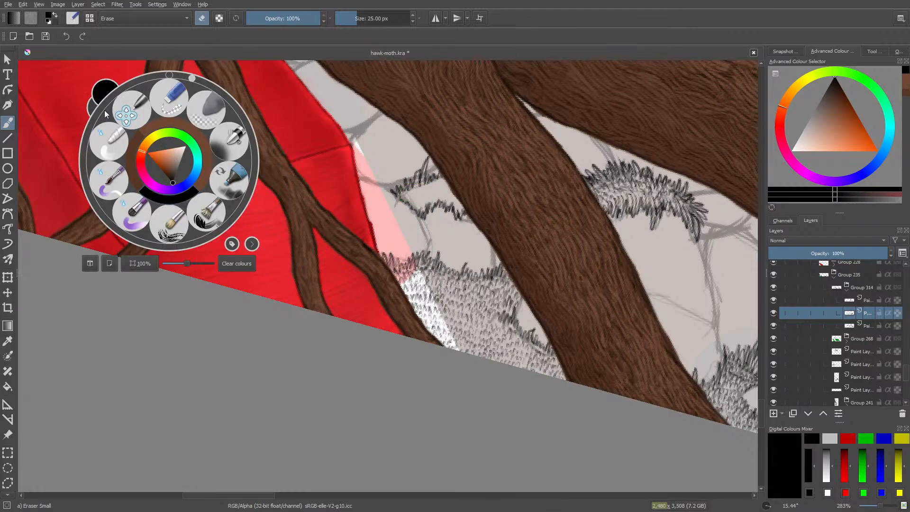
left_click(133, 112)
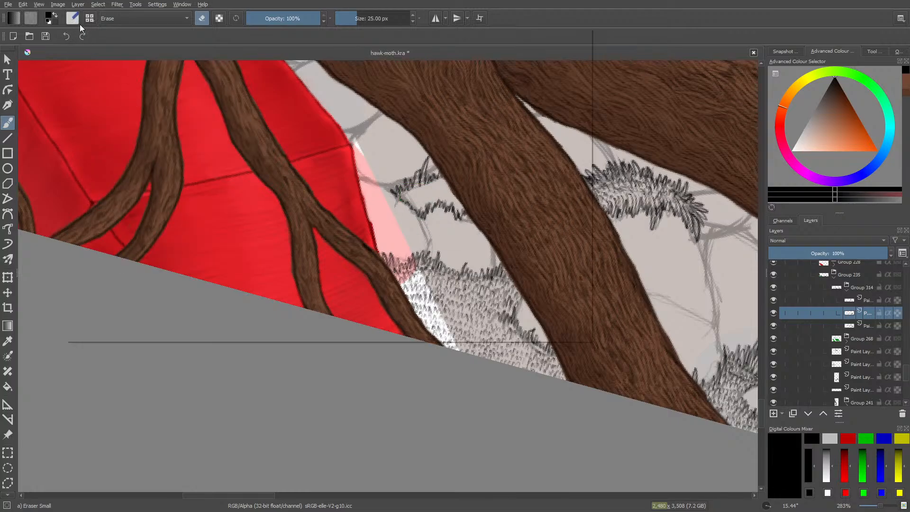
left_click(74, 20)
right_click(50, 71)
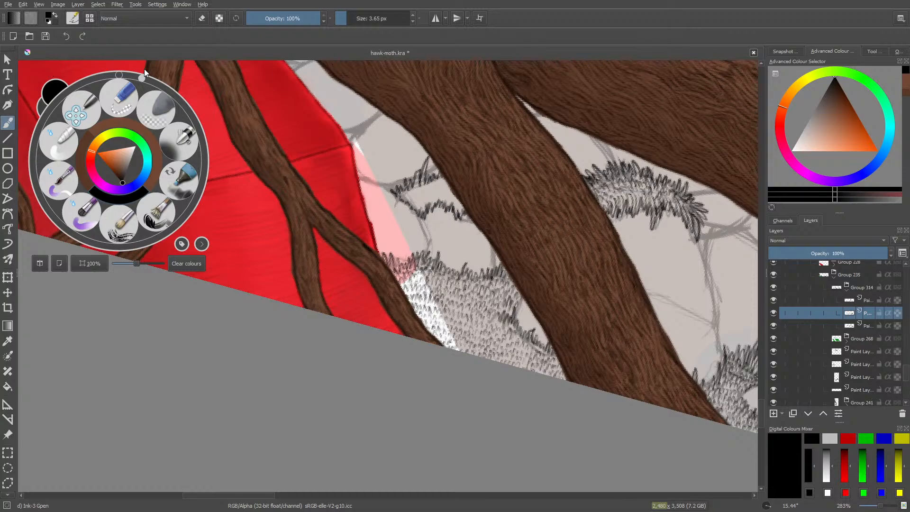
right_click(435, 220)
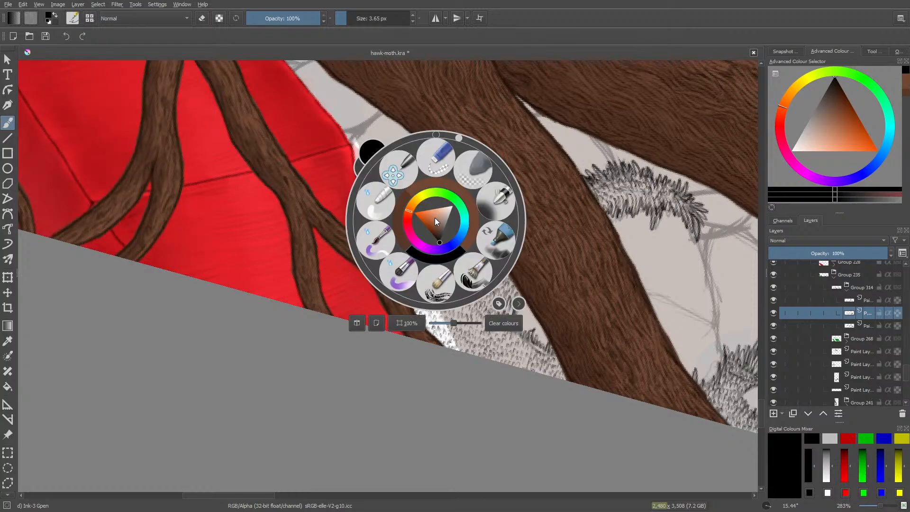
left_click(397, 157)
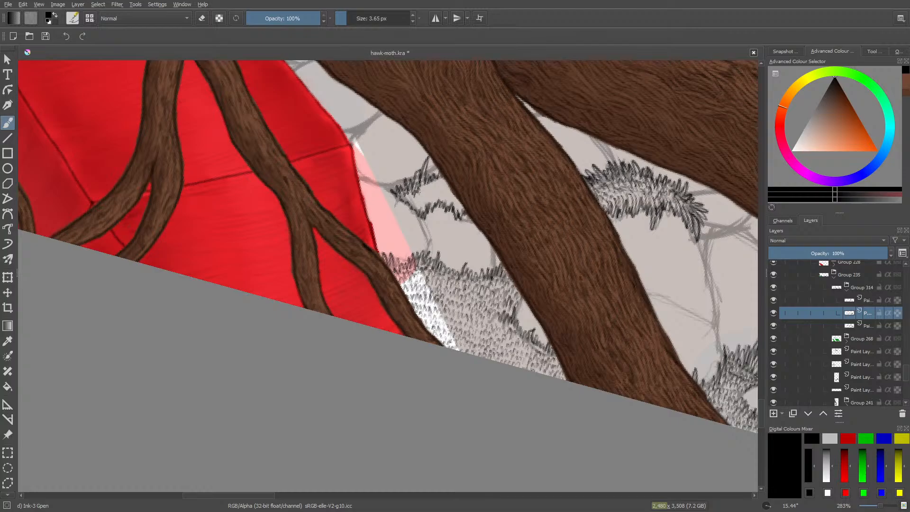
left_click_drag(428, 188, 441, 182)
mouse_move(459, 211)
left_mouse_down()
mouse_move(440, 194)
mouse_move(406, 204)
mouse_move(415, 196)
left_mouse_up()
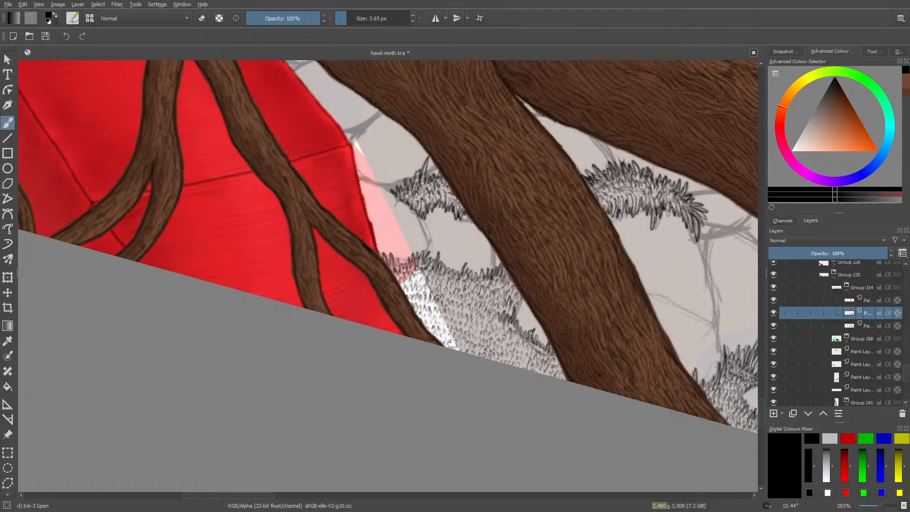
- Trim the overlong blade on the small patch's upper fringe with the Eraser Circle preset, and return to the Ink-3 Gpen brush
key("e")
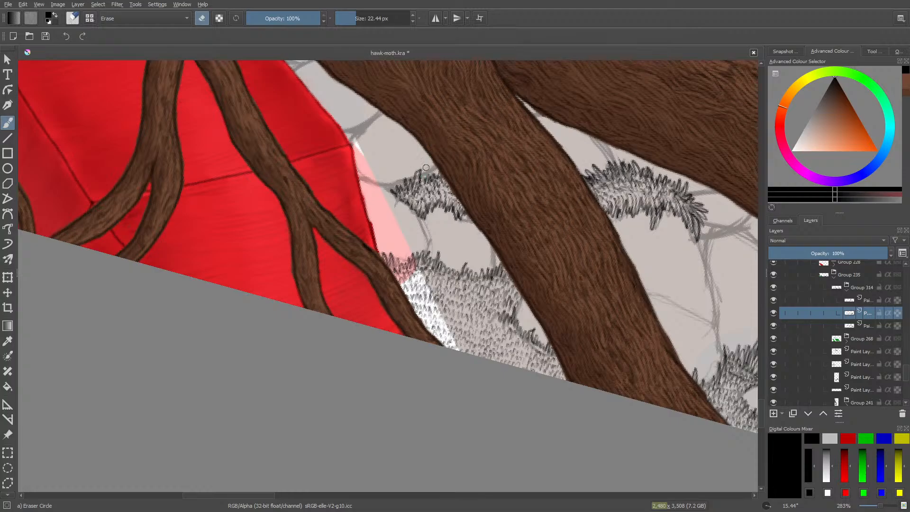
key("e")
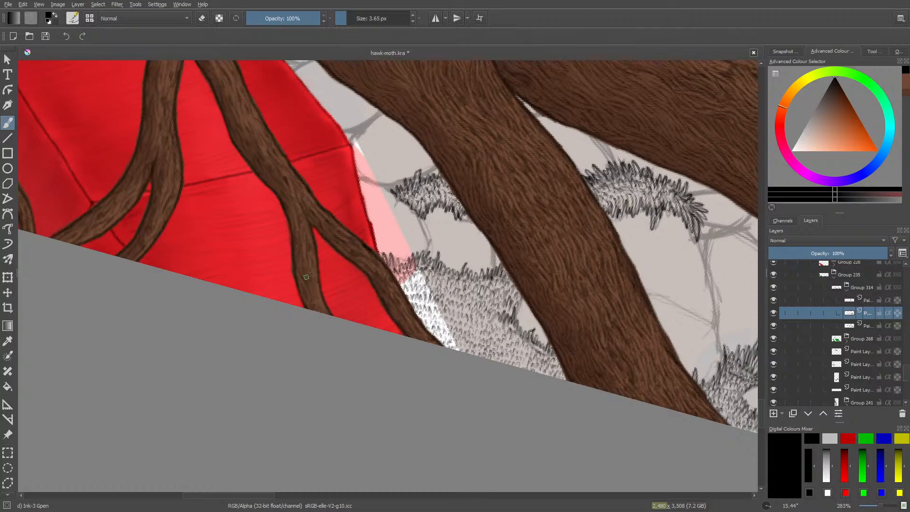
key("e")
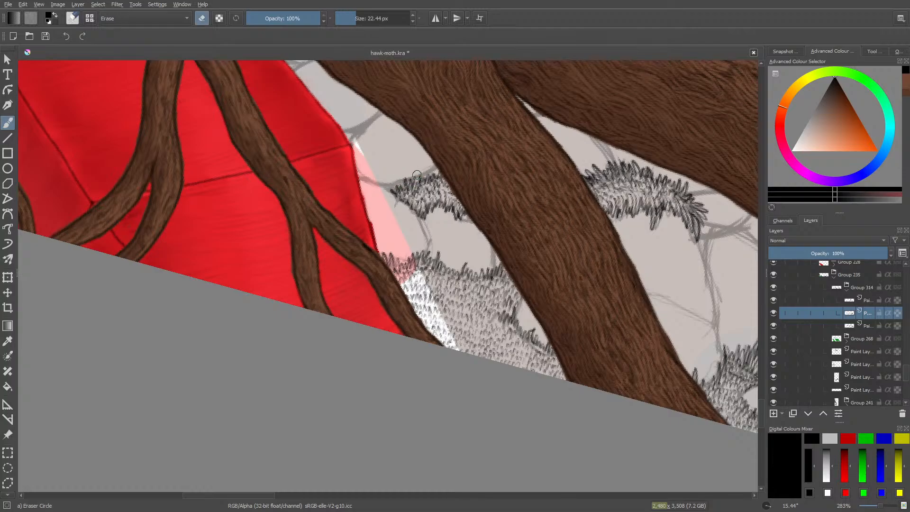
key("e")
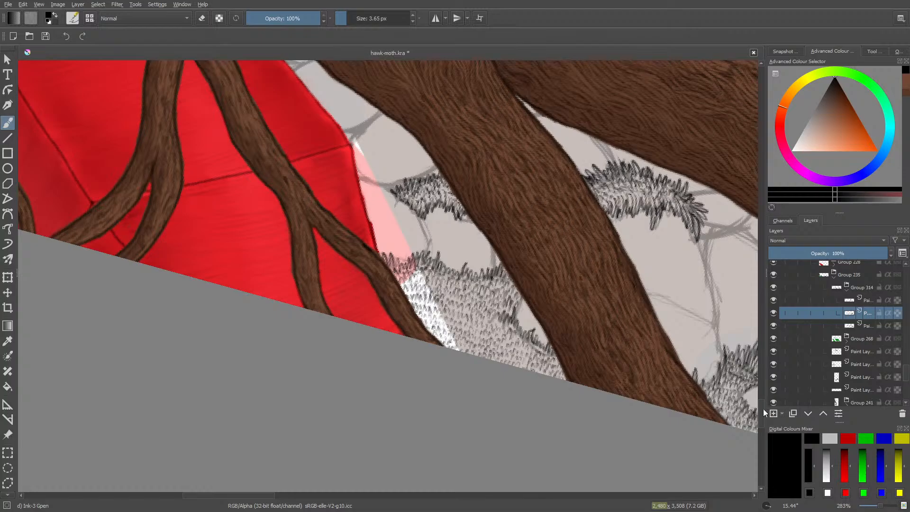
- Check what the grass ink layer and the paint layer beneath it contain by hiding and showing each one
left_click_drag(760, 414, 752, 391)
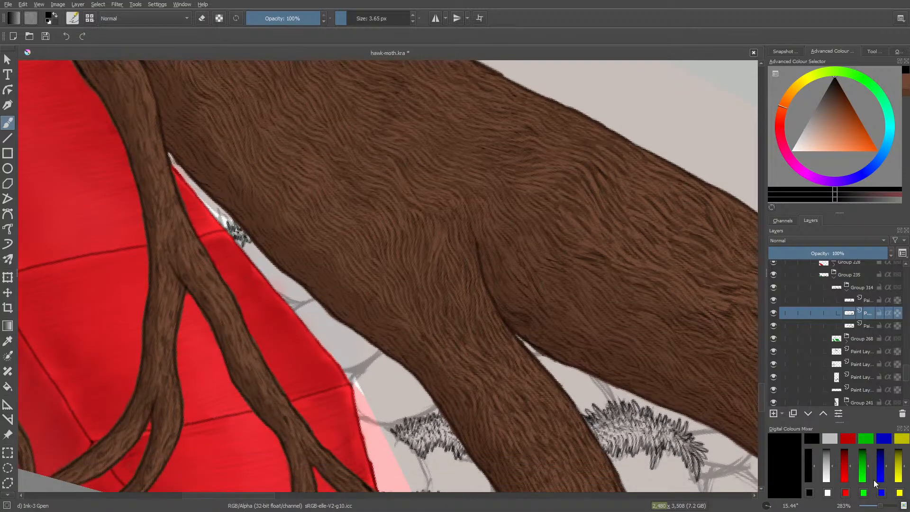
scroll(871, 507, "down", 4)
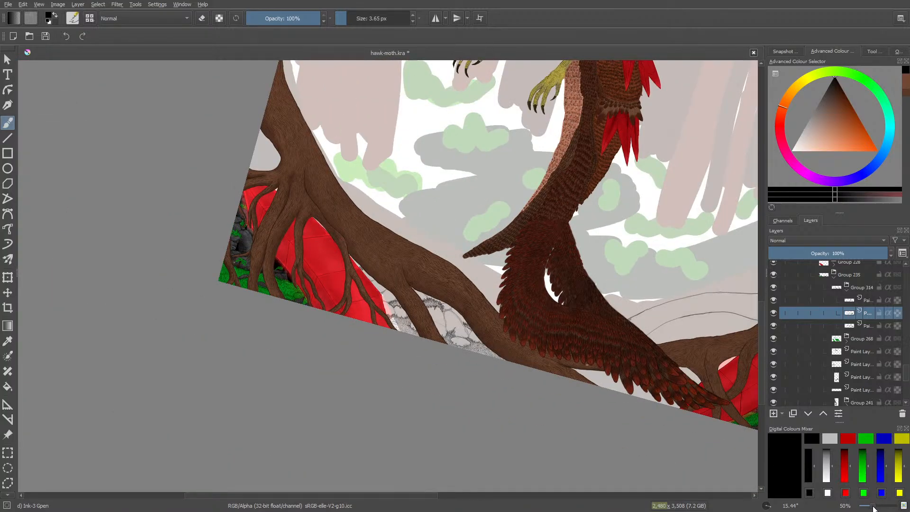
scroll(876, 508, "up", 3)
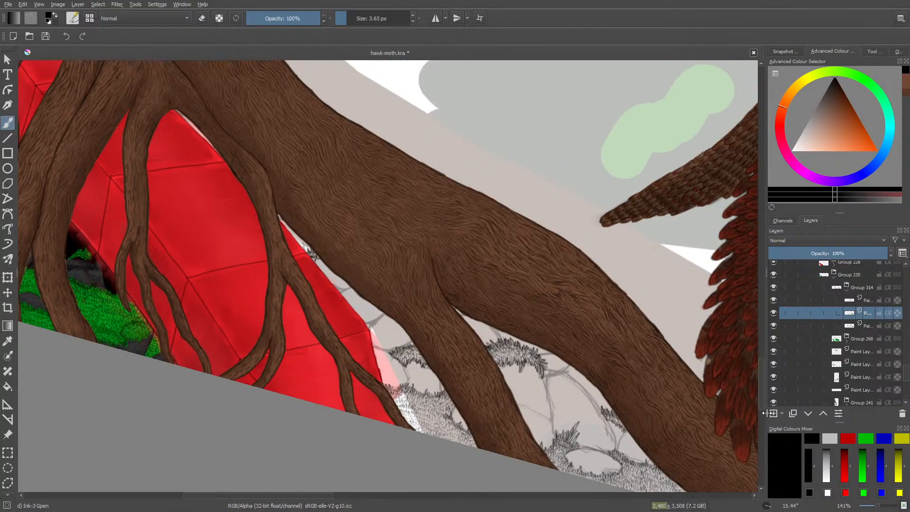
left_click(773, 313)
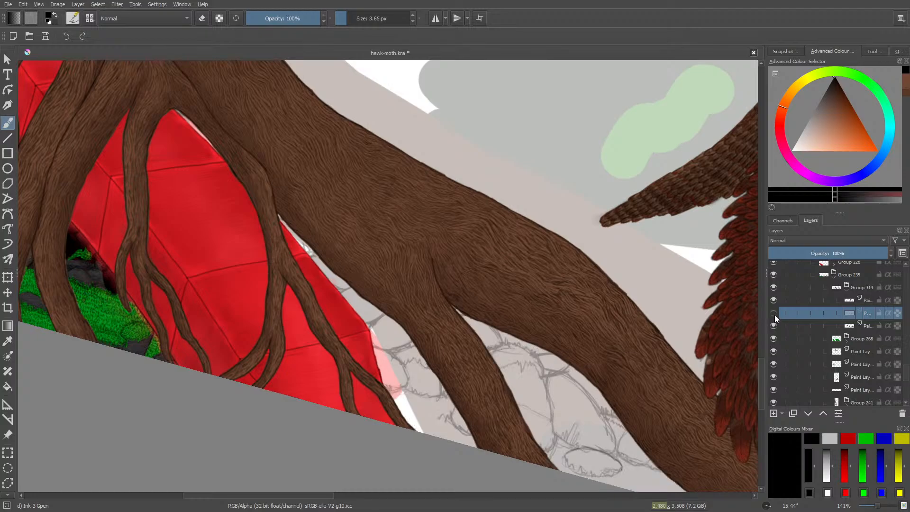
left_click(773, 314)
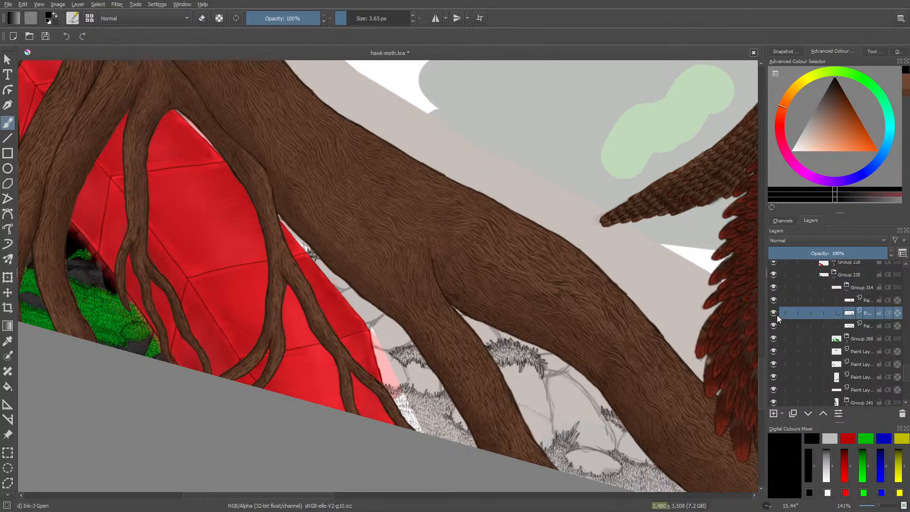
left_click(773, 326)
left_click(773, 326)
- Move the semi-transparent sketch layer below the grass ink layer, and put the ink layer into its own group within Group 314
left_click(837, 300)
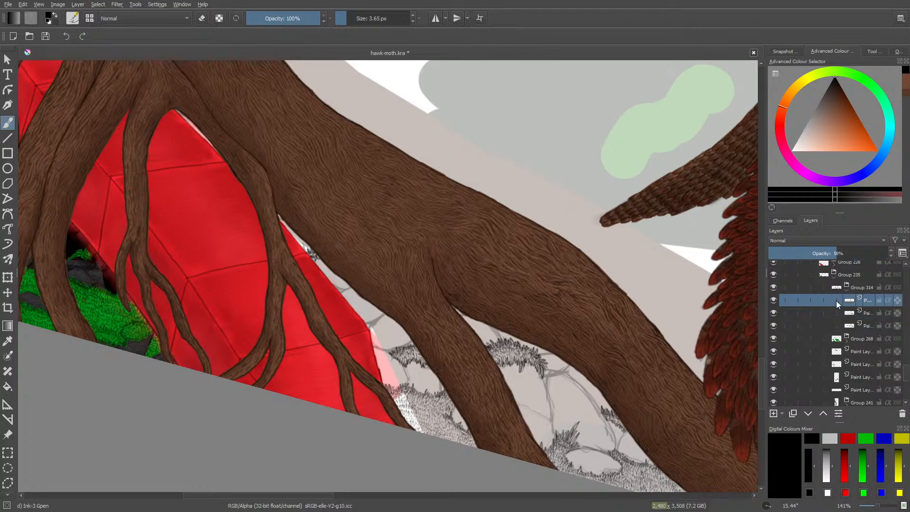
left_click(806, 413)
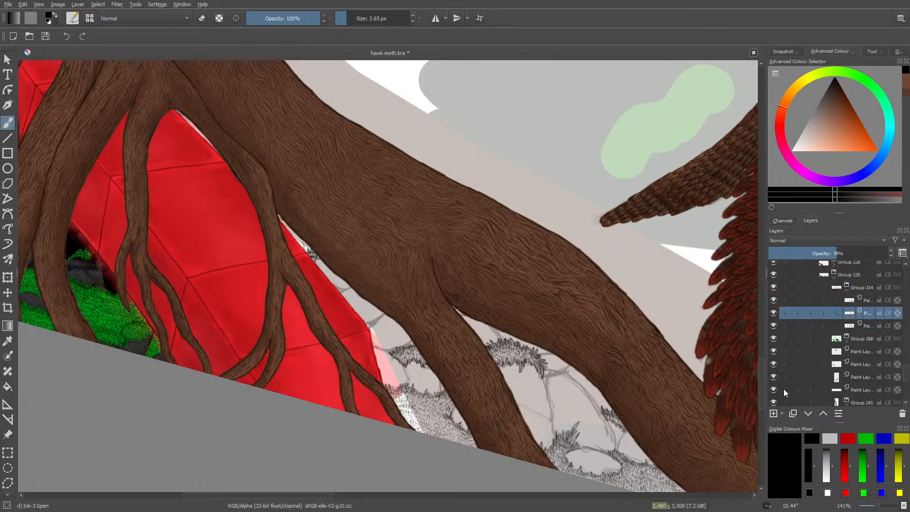
left_click(846, 297)
right_click(847, 294)
mouse_move(764, 217)
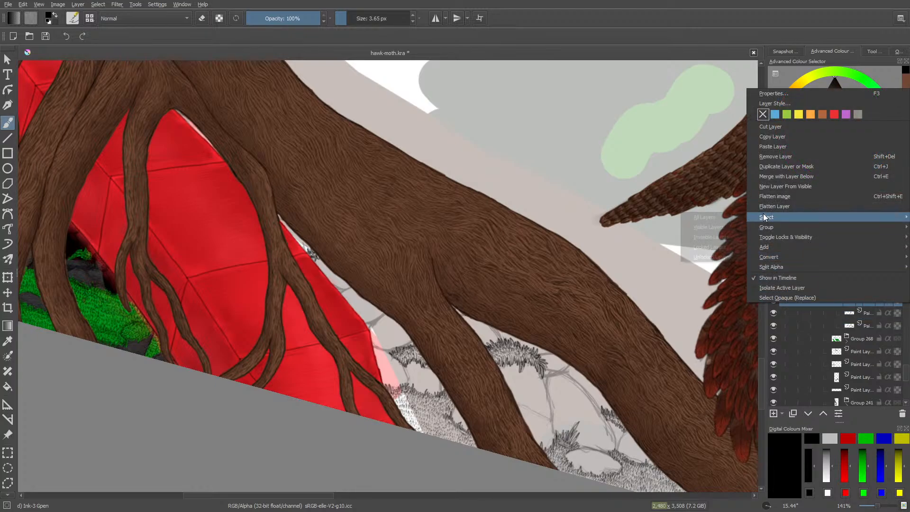
left_click(735, 224)
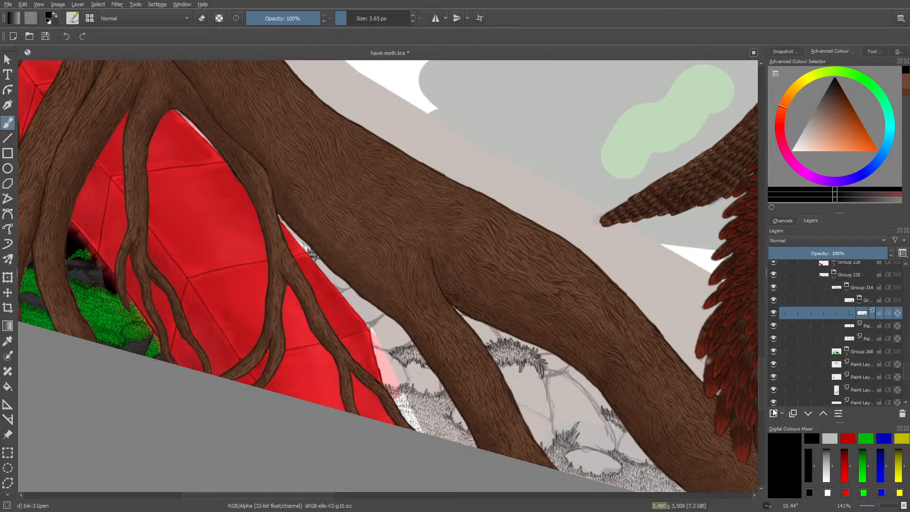
- Add an empty paint layer beneath the grass line art inside the new group and save the document
key("ctrl+g")
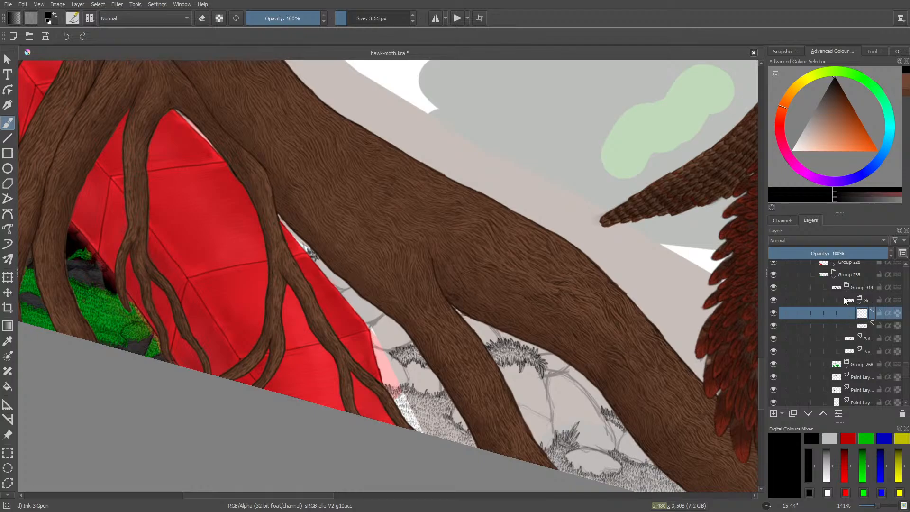
left_click(806, 414)
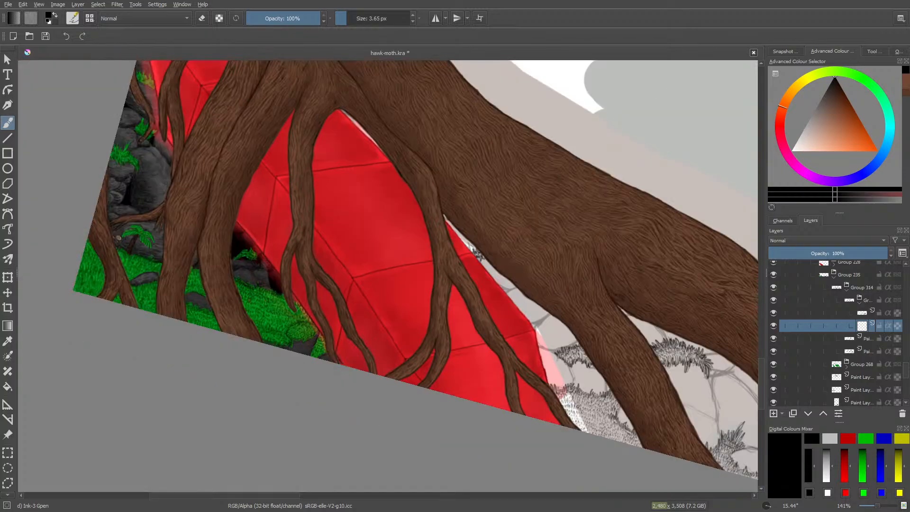
key("ctrl+s")
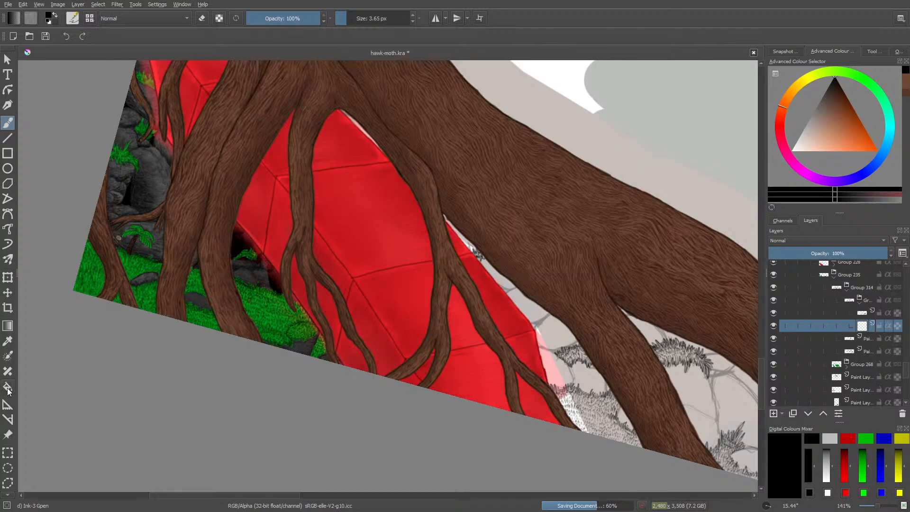
- Sample the base green from the finished grass between the roots, temporarily hiding a paint layer in Group 268, and return to the brush
left_click(7, 340)
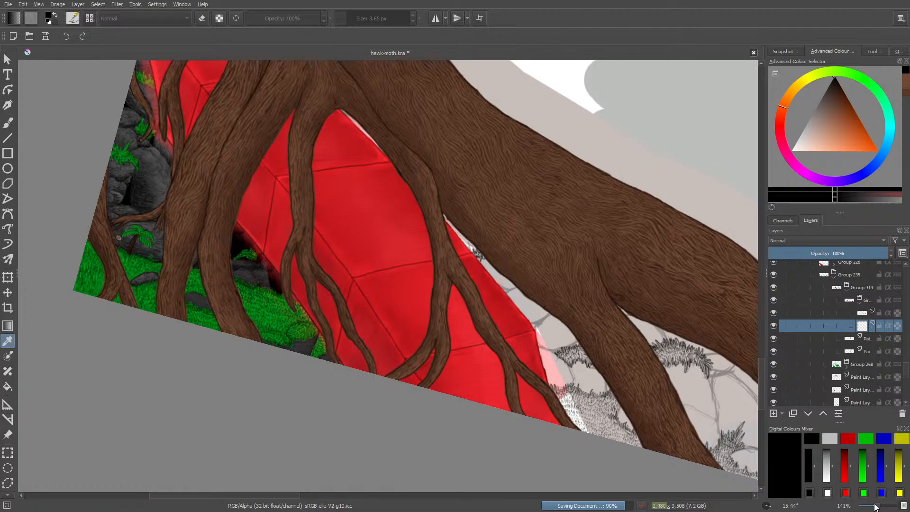
left_click_drag(878, 506, 880, 506)
left_click(847, 368)
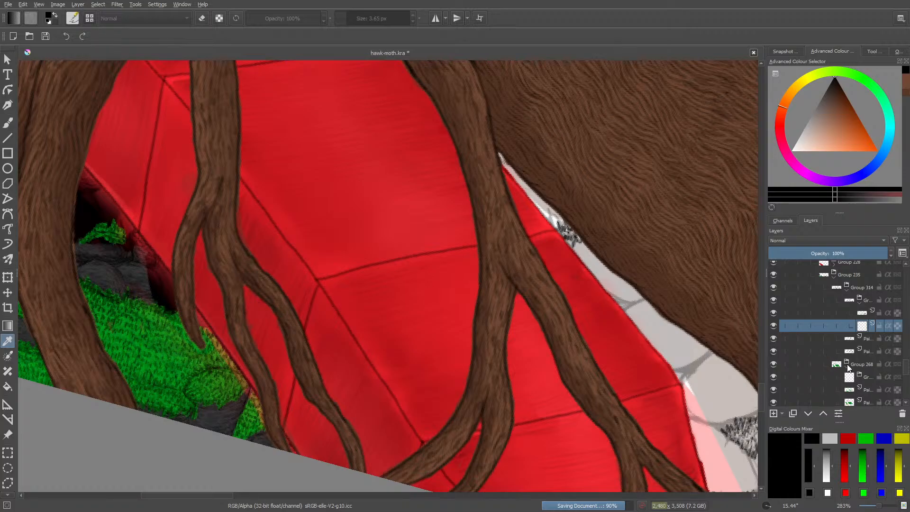
left_click(772, 402)
left_click(772, 403)
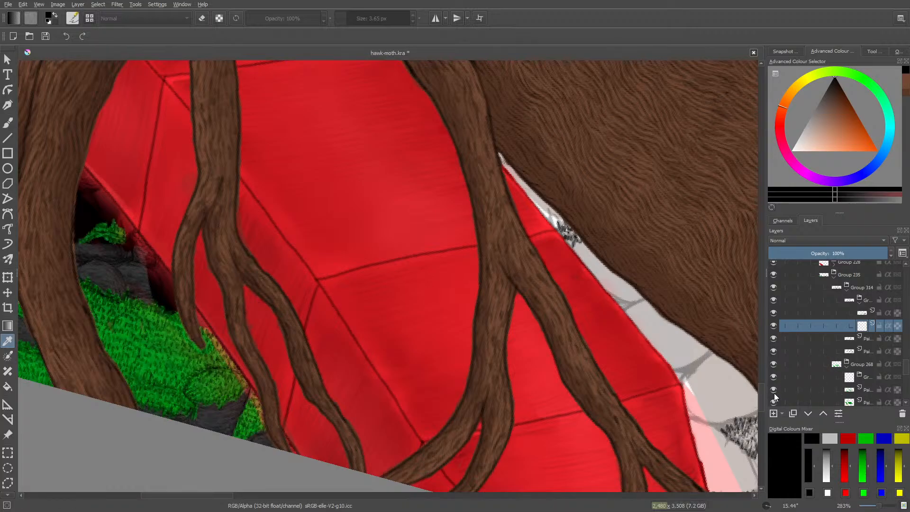
left_click(773, 389)
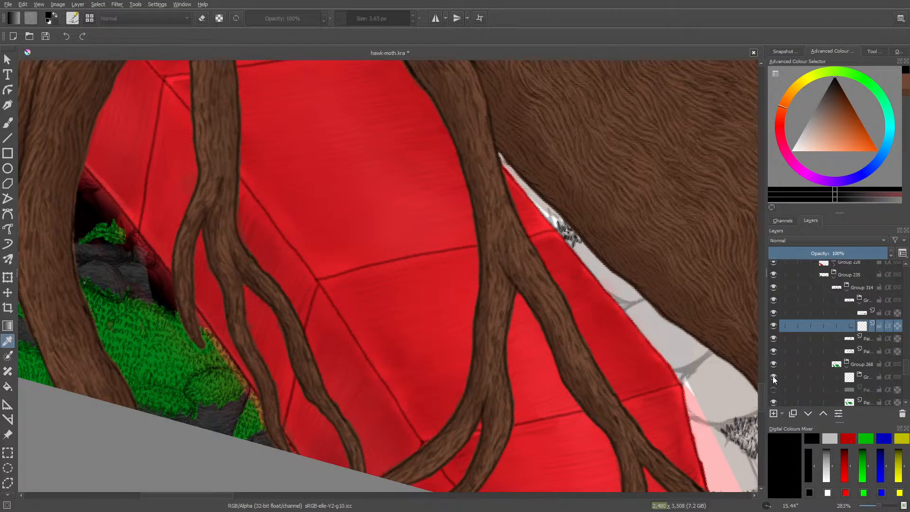
left_click(774, 376)
left_click(773, 377)
left_click(153, 356)
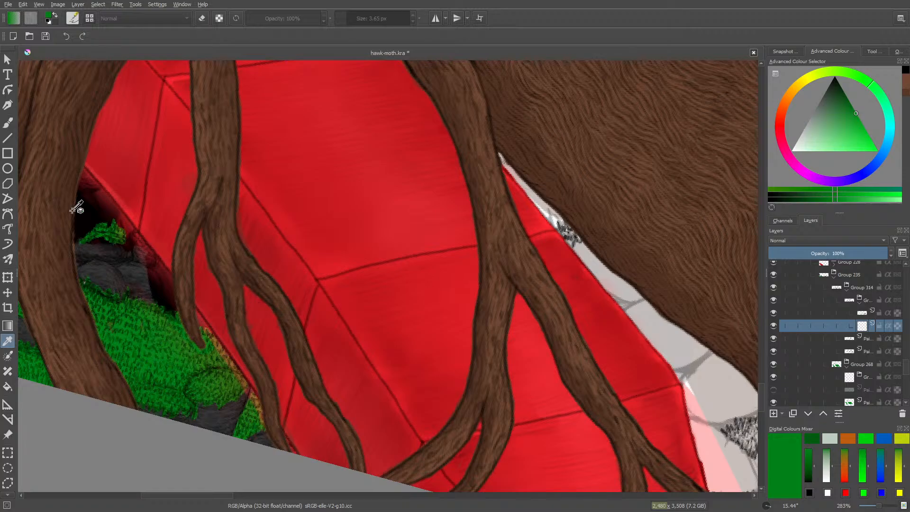
left_click(8, 122)
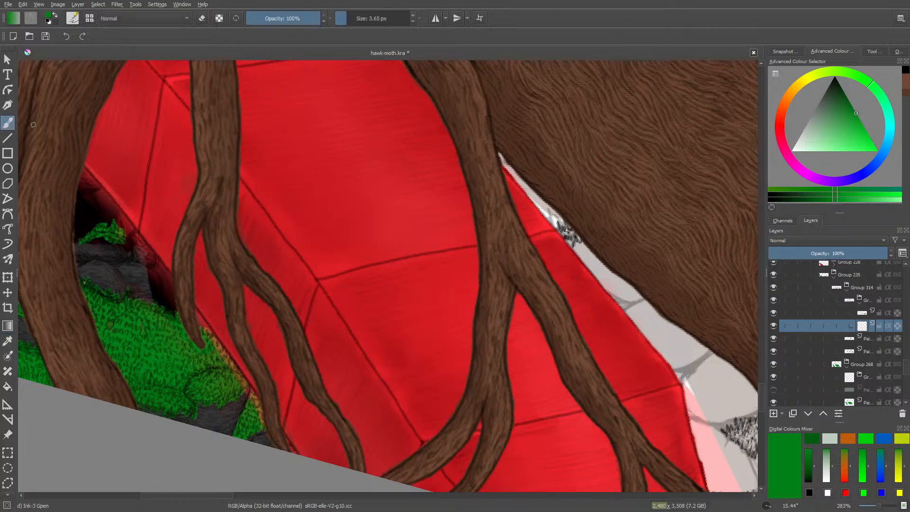
left_click(777, 391)
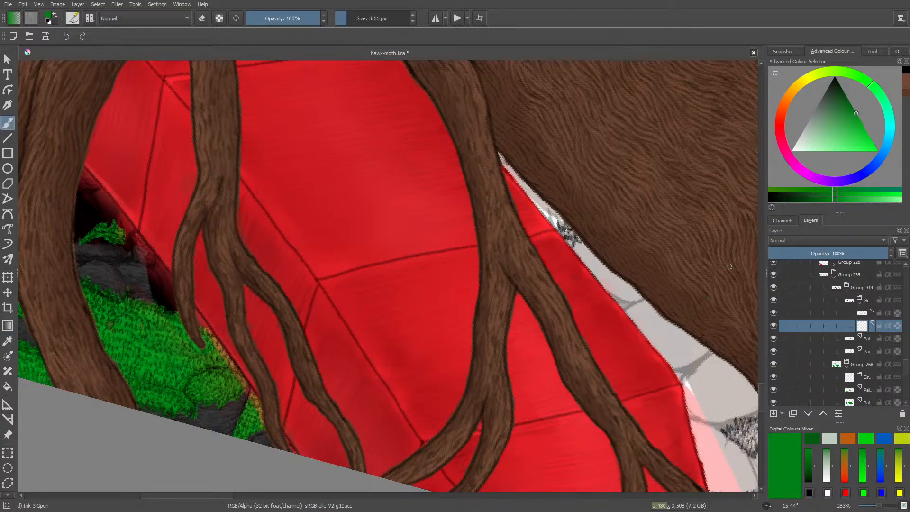
- Check the grass line-art group within Group 314 and its empty paint layer by hiding and showing each one
scroll(764, 413, "down", 5)
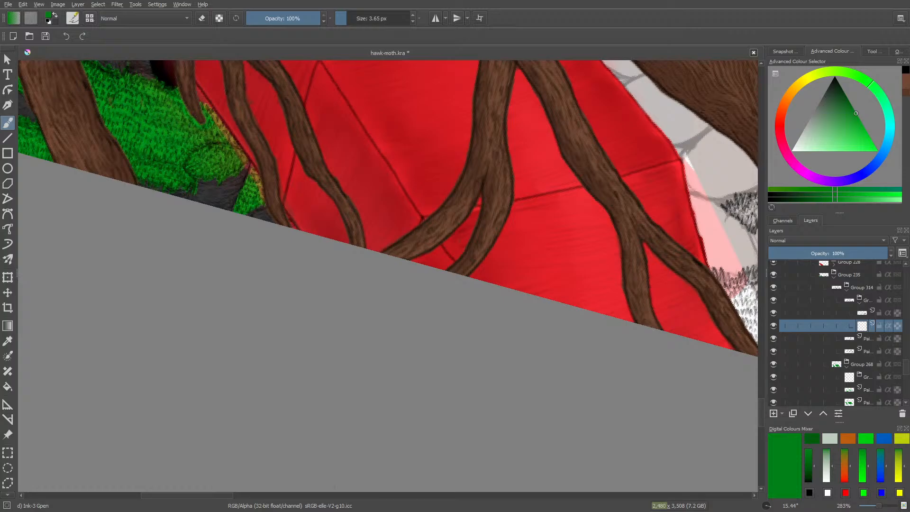
left_click_drag(203, 496, 267, 495)
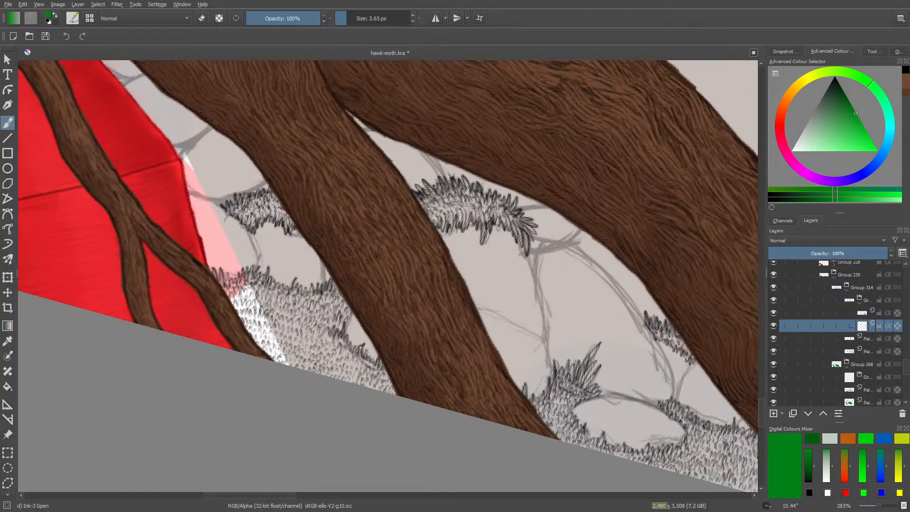
left_click(773, 301)
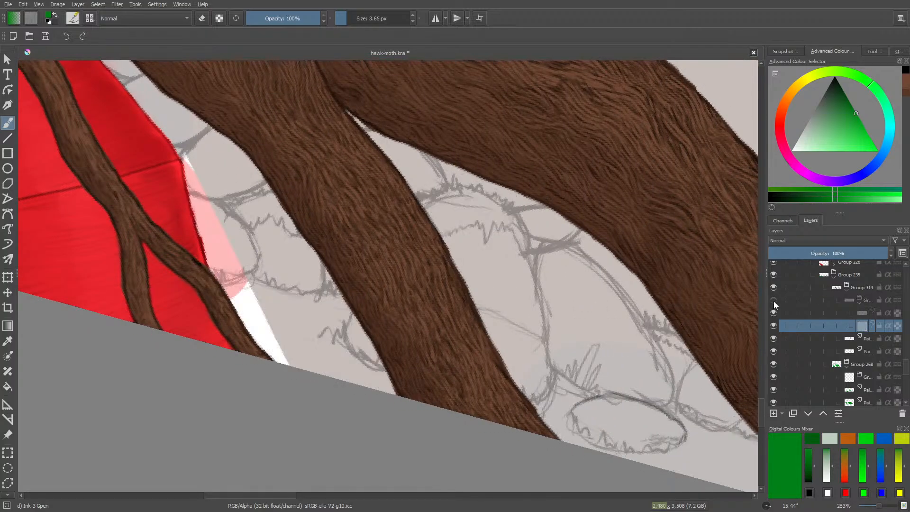
left_click(775, 304)
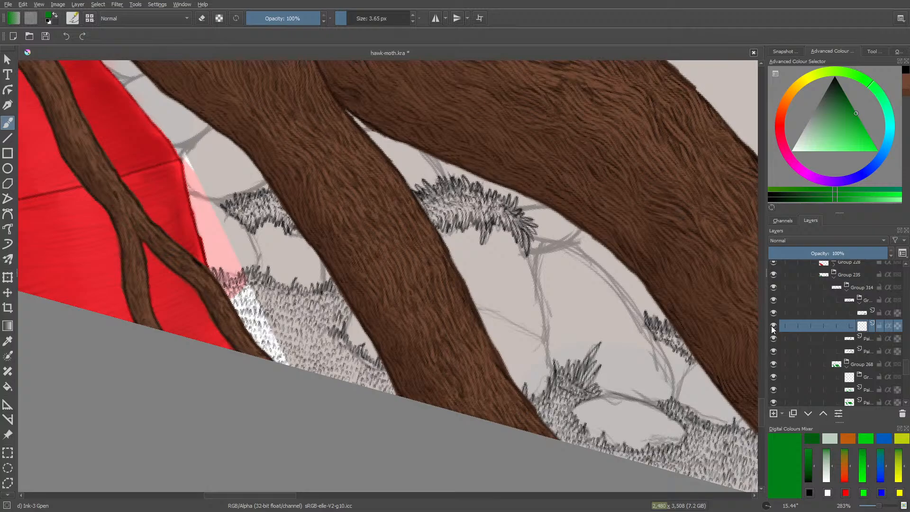
left_click(773, 326)
left_click(774, 326)
- Paint flat green beneath the grass beside the red cap and the upper tufts with the Basic-1 brush at 4.63 px
left_click(73, 18)
left_click(127, 121)
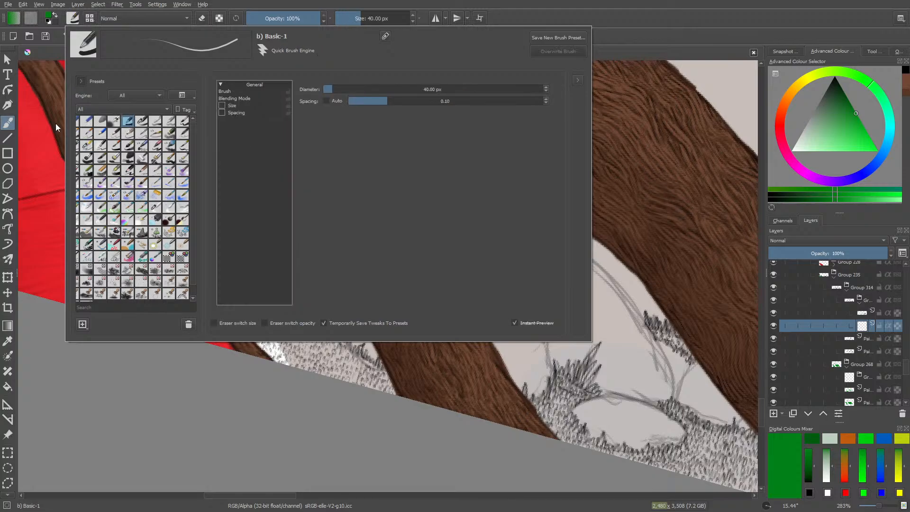
right_click(56, 127)
right_click(52, 109)
left_click_drag(358, 19, 342, 19)
mouse_move(255, 332)
left_mouse_down()
mouse_move(229, 296)
mouse_move(261, 345)
mouse_move(262, 336)
mouse_move(284, 332)
mouse_move(339, 361)
mouse_move(346, 351)
mouse_move(332, 332)
mouse_move(389, 385)
mouse_move(327, 306)
mouse_move(341, 313)
mouse_move(350, 292)
mouse_move(306, 296)
mouse_move(290, 316)
mouse_move(277, 289)
mouse_move(225, 287)
mouse_move(208, 270)
left_mouse_up()
mouse_move(221, 204)
left_mouse_down()
mouse_move(254, 230)
mouse_move(240, 194)
mouse_move(282, 224)
mouse_move(268, 186)
left_mouse_up()
mouse_move(418, 194)
left_mouse_down()
mouse_move(435, 225)
mouse_move(441, 180)
mouse_move(469, 222)
mouse_move(472, 182)
mouse_move(483, 220)
mouse_move(490, 189)
mouse_move(513, 229)
mouse_move(515, 206)
mouse_move(532, 245)
mouse_move(529, 206)
left_mouse_up()
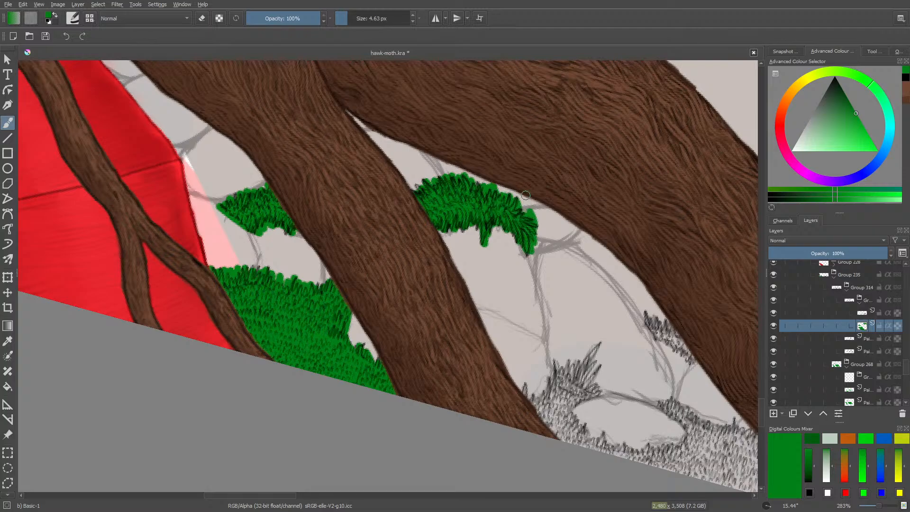
- Continue the flat green under the remaining grass between the two large roots, around the stone and down to the canvas edge
mouse_move(535, 420)
left_mouse_down()
mouse_move(523, 387)
mouse_move(559, 425)
left_mouse_up()
mouse_move(554, 364)
left_mouse_down()
mouse_move(569, 379)
mouse_move(580, 375)
mouse_move(576, 388)
mouse_move(592, 379)
mouse_move(599, 389)
mouse_move(563, 417)
mouse_move(602, 457)
mouse_move(756, 430)
left_mouse_up()
left_click_drag(264, 495, 294, 495)
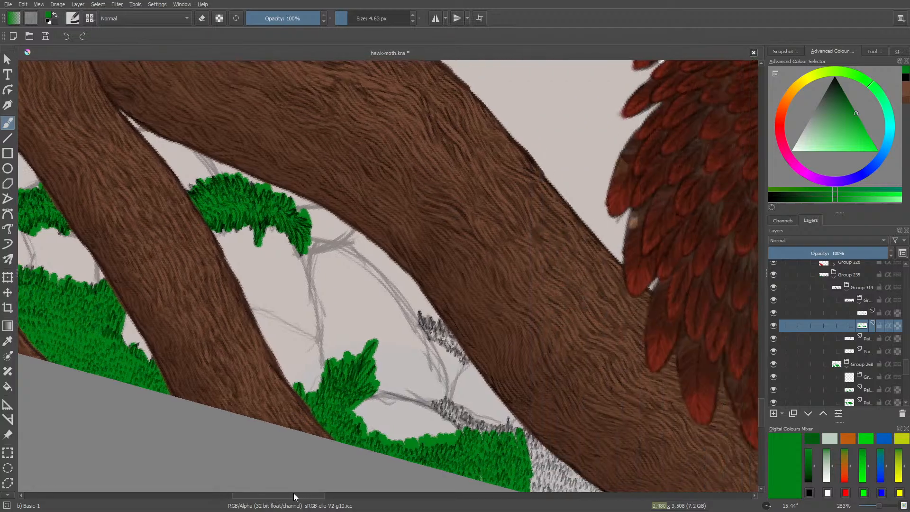
mouse_move(467, 440)
left_mouse_down()
mouse_move(434, 406)
mouse_move(489, 435)
mouse_move(494, 425)
mouse_move(515, 438)
mouse_move(517, 427)
mouse_move(550, 461)
left_mouse_up()
left_click_drag(466, 364, 420, 327)
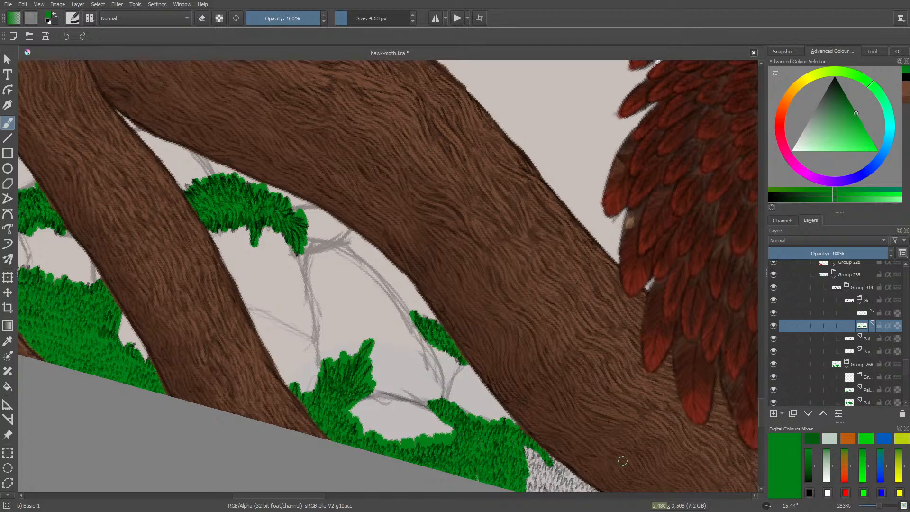
scroll(760, 422, "down", 3)
scroll(760, 422, "down", 6)
mouse_move(521, 249)
left_mouse_down()
mouse_move(526, 206)
mouse_move(542, 243)
mouse_move(554, 206)
mouse_move(568, 256)
mouse_move(573, 214)
mouse_move(589, 260)
mouse_move(596, 241)
mouse_move(602, 260)
mouse_move(657, 285)
left_mouse_up()
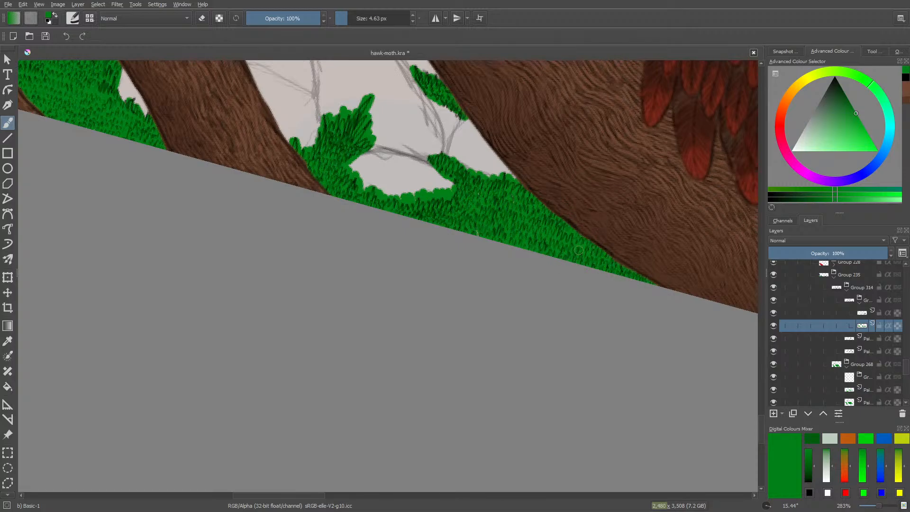
- With the Eraser Circle at 5.79 px, trim excess green around the small blades next to the middle root
mouse_move(881, 505)
left_mouse_down()
mouse_move(870, 509)
mouse_move(881, 510)
left_mouse_up()
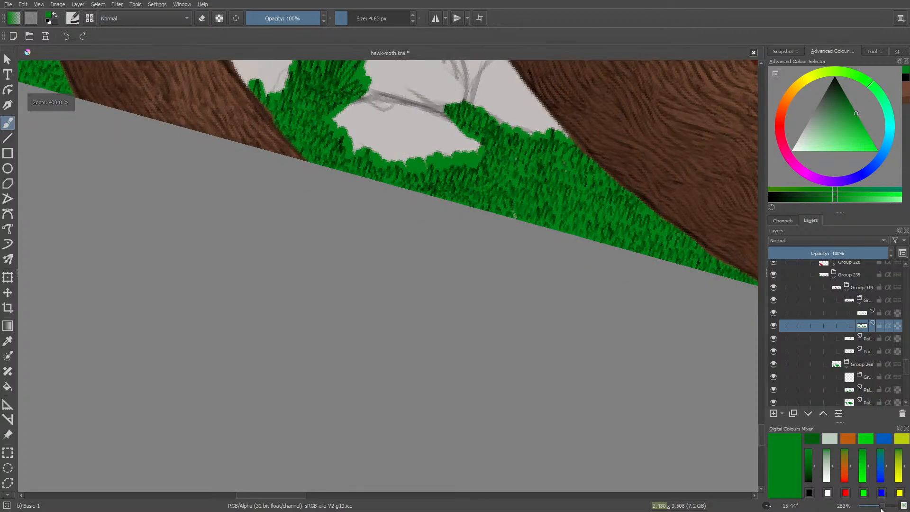
left_click_drag(760, 433, 761, 425)
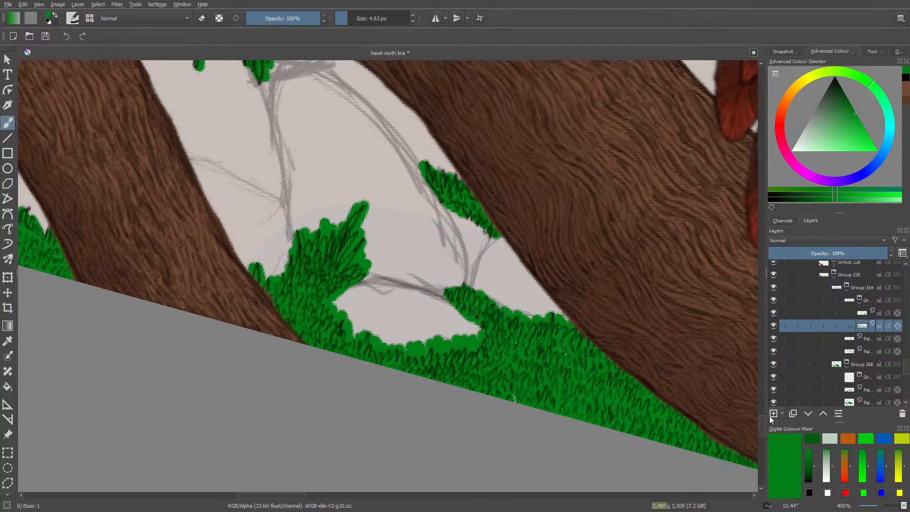
key("e")
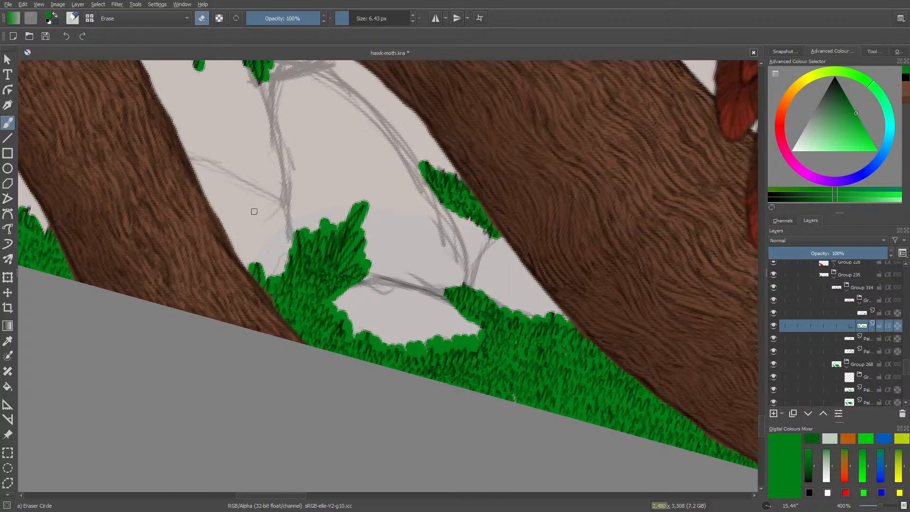
left_click(347, 18)
left_click(346, 15)
left_click(349, 18)
mouse_move(261, 263)
left_mouse_down()
mouse_move(257, 244)
mouse_move(248, 281)
left_mouse_up()
left_click_drag(274, 275, 284, 274)
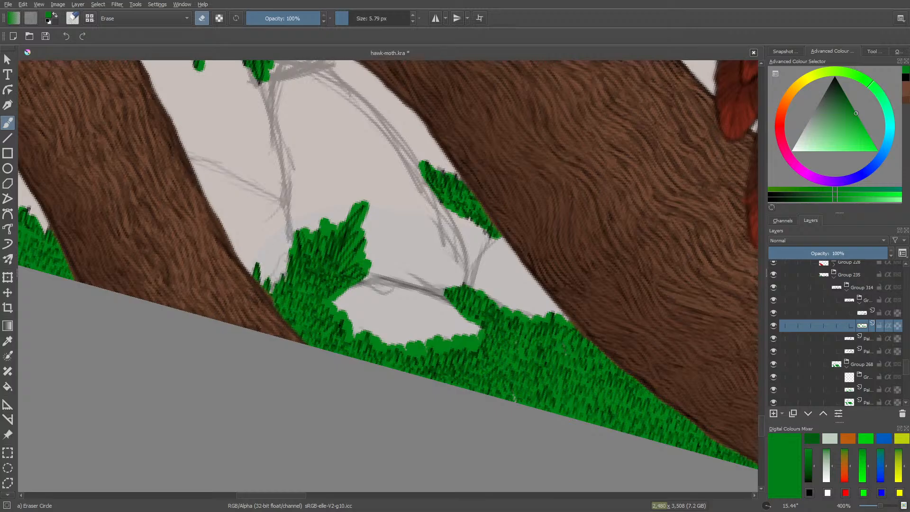
- Erase the green between the pointed blades of the tall grass clump so the colour follows the line art
left_click_drag(296, 257, 294, 231)
left_click_drag(306, 242, 309, 231)
left_click_drag(313, 220, 323, 228)
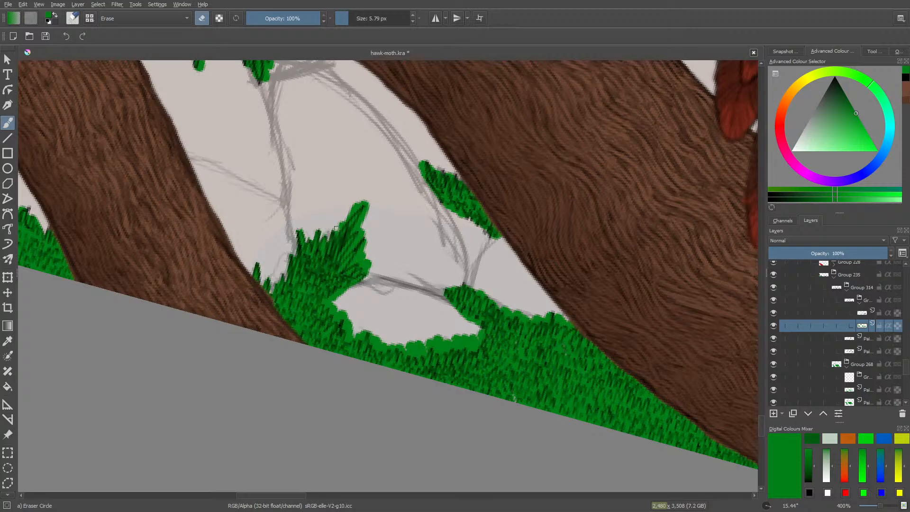
mouse_move(338, 235)
left_mouse_down()
mouse_move(365, 201)
mouse_move(353, 232)
mouse_move(363, 230)
mouse_move(356, 242)
mouse_move(364, 232)
mouse_move(360, 252)
mouse_move(348, 264)
mouse_move(369, 250)
mouse_move(369, 266)
mouse_move(366, 257)
left_mouse_up()
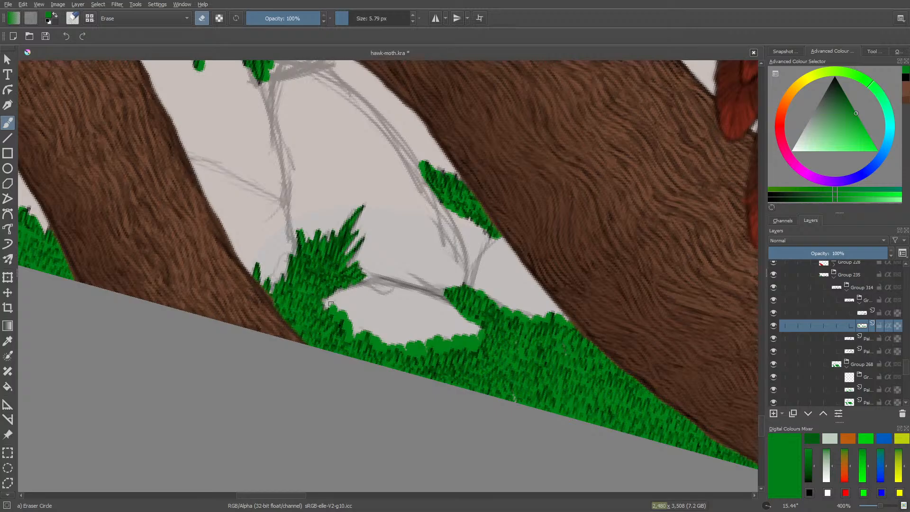
- Erase the green spilling over the oval stone, following the surrounding grass blades along its lower rim
mouse_move(330, 315)
left_mouse_down()
mouse_move(344, 307)
mouse_move(349, 339)
mouse_move(363, 335)
mouse_move(350, 325)
mouse_move(358, 336)
left_mouse_up()
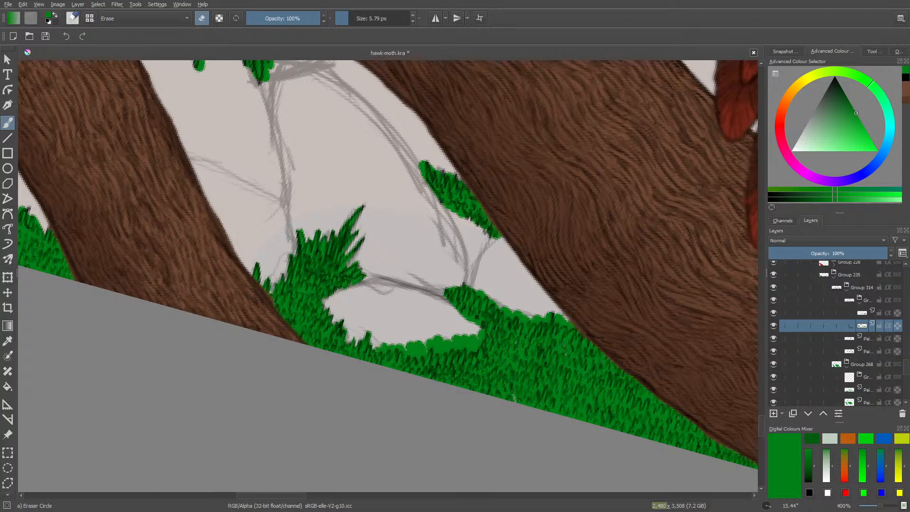
mouse_move(379, 351)
left_mouse_down()
mouse_move(389, 338)
mouse_move(405, 347)
mouse_move(445, 332)
mouse_move(457, 343)
mouse_move(481, 334)
mouse_move(470, 346)
left_mouse_up()
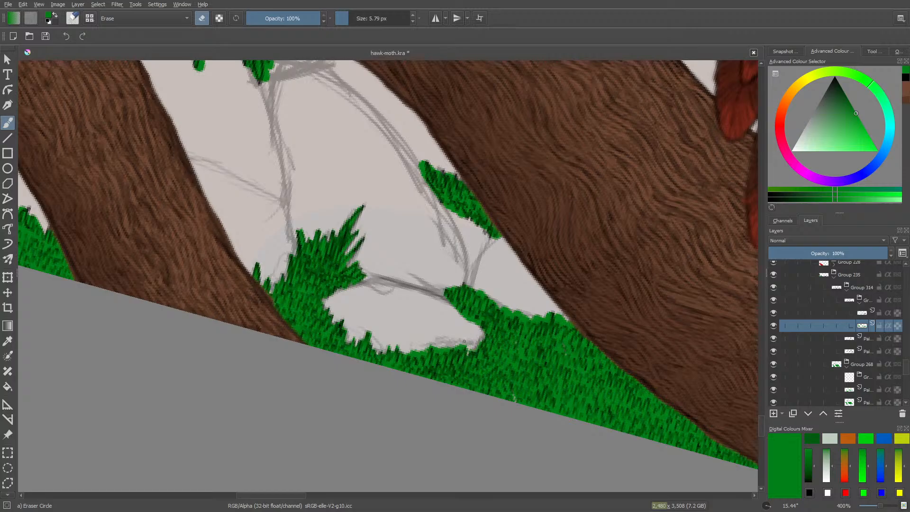
left_click_drag(459, 348, 460, 341)
left_click_drag(420, 351, 418, 353)
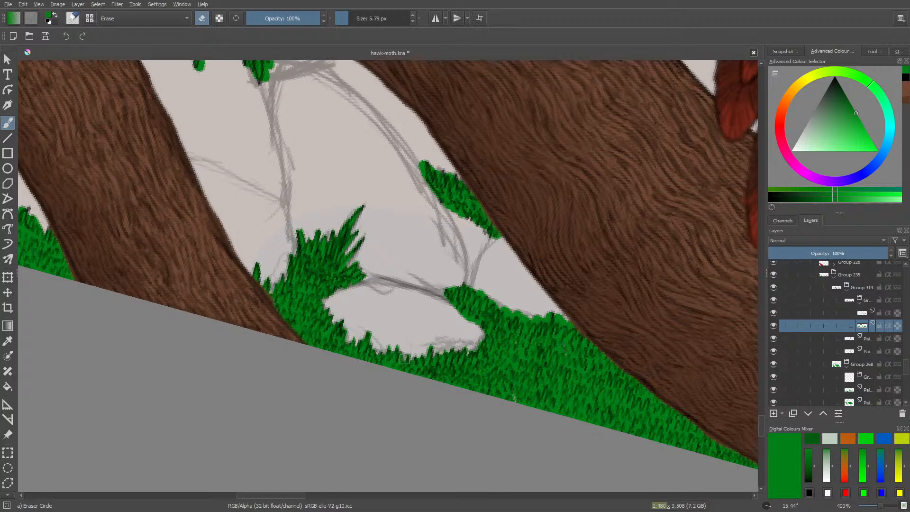
- Trim the green around the small tuft on the large root and along the grass edge above the stone
left_click_drag(418, 164, 422, 174)
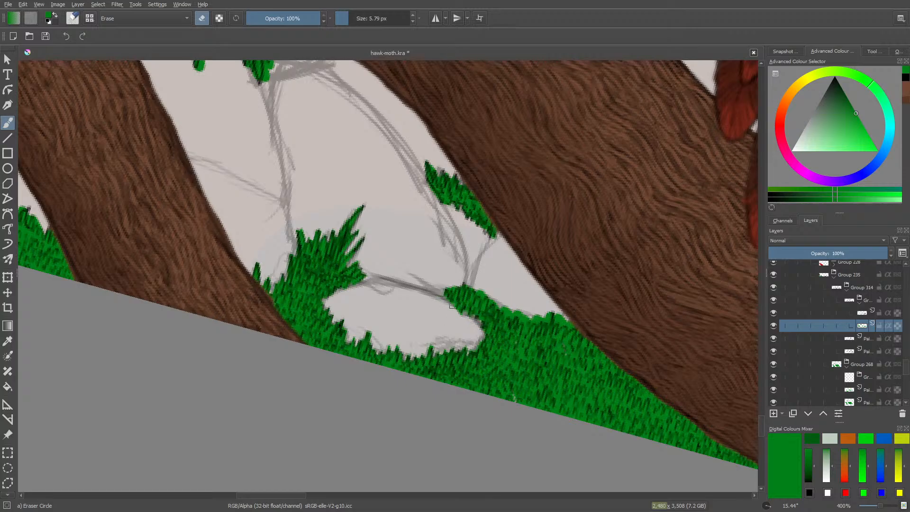
key("e")
key("e")
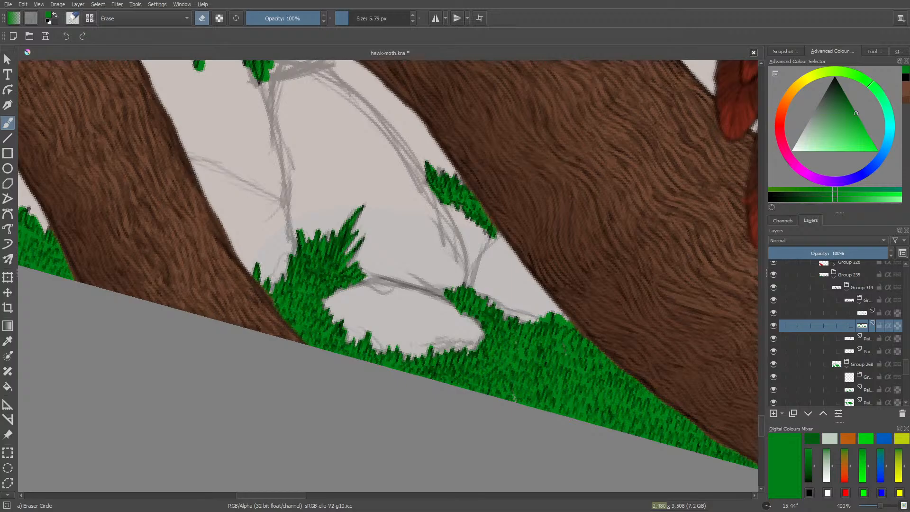
mouse_move(537, 318)
left_mouse_down()
mouse_move(552, 303)
mouse_move(570, 322)
left_mouse_up()
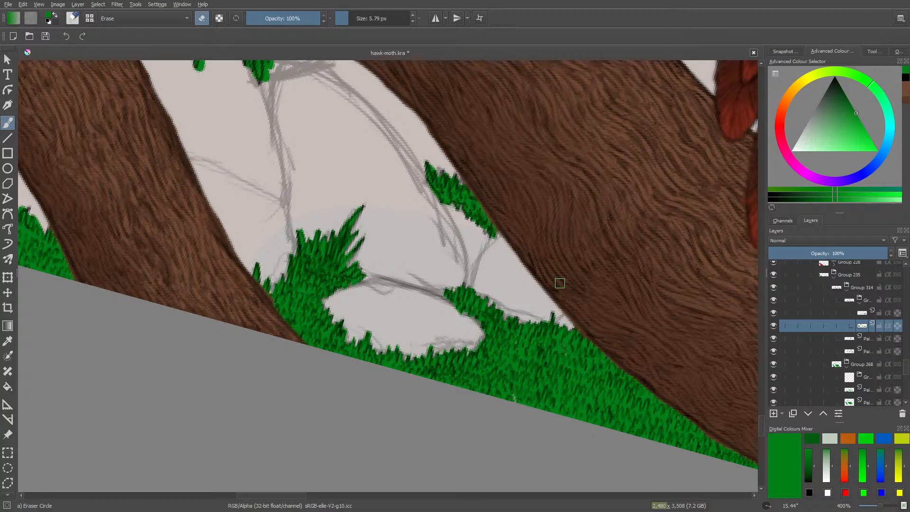
mouse_move(286, 494)
left_mouse_down()
mouse_move(227, 498)
mouse_move(257, 500)
left_mouse_up()
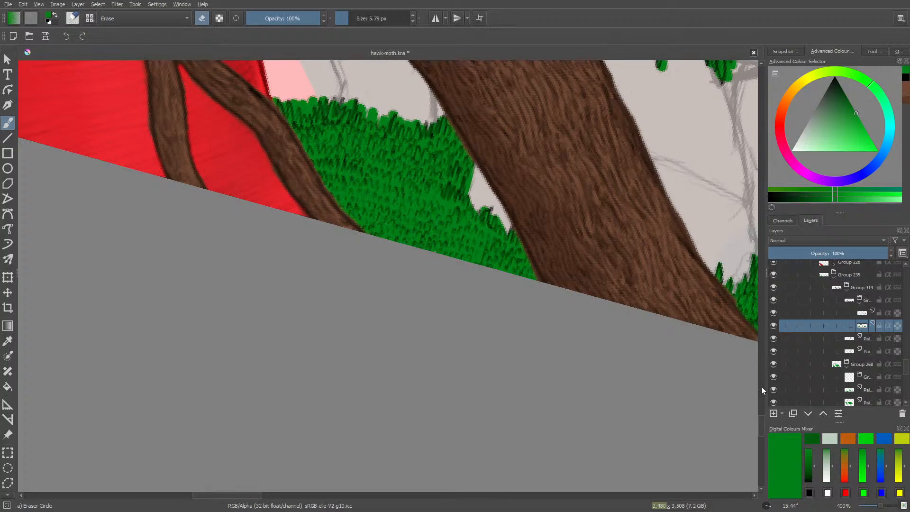
left_click_drag(760, 425, 769, 417)
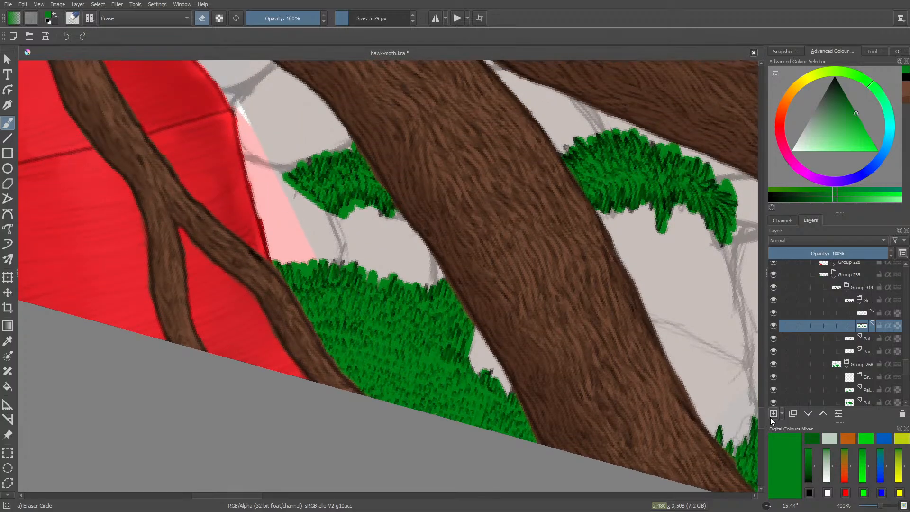
- Open explosive chicken.kra and expand Group 6 and its Group 12 to inspect their layers
left_click(28, 35)
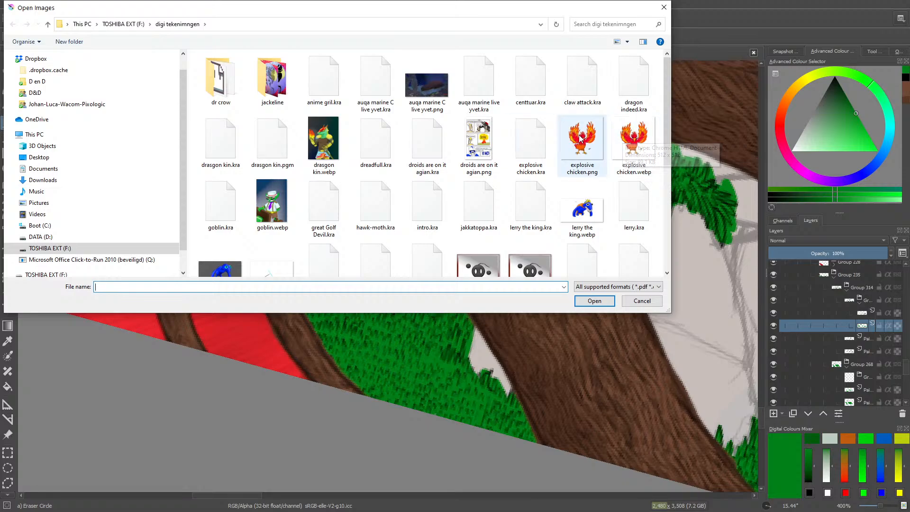
left_click(542, 145)
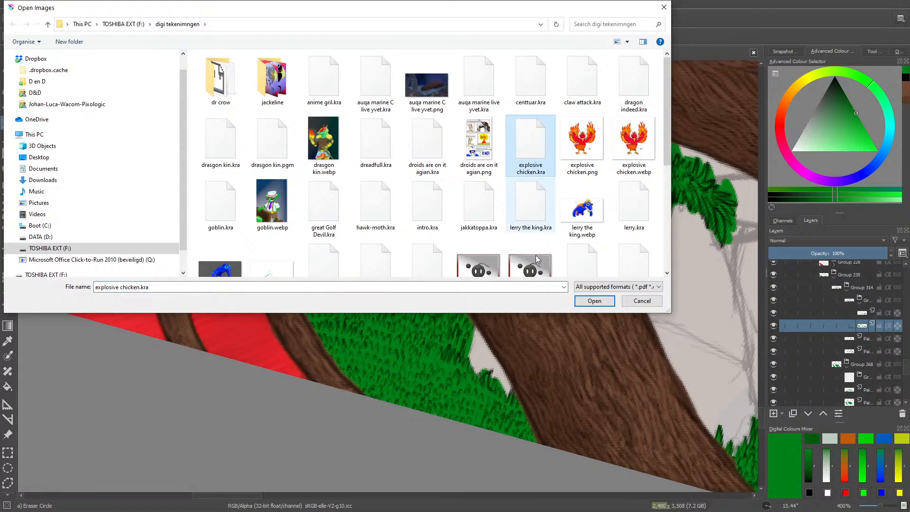
left_click(581, 301)
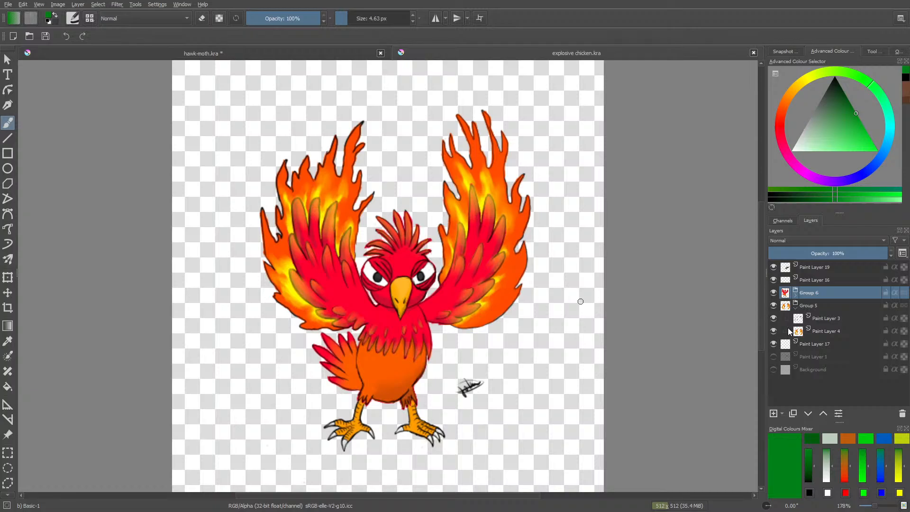
left_click(796, 296)
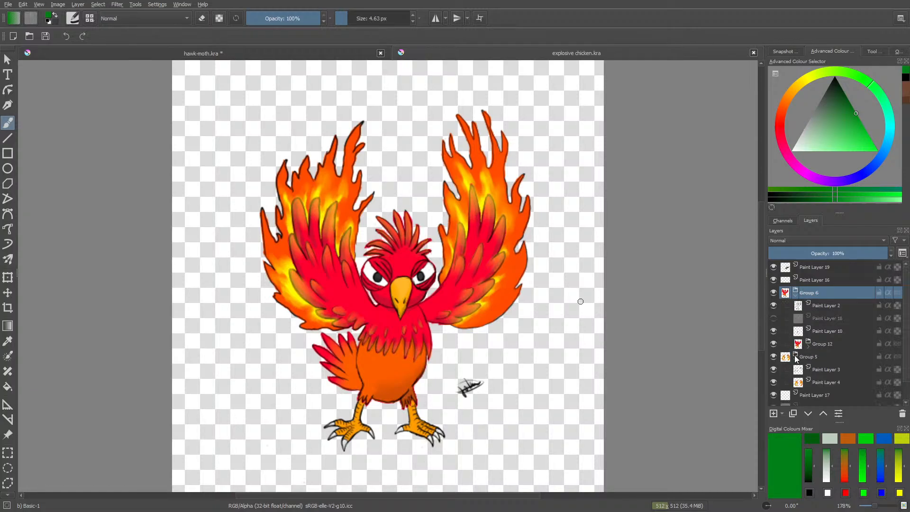
left_click(773, 344)
left_click(773, 344)
left_click(808, 345)
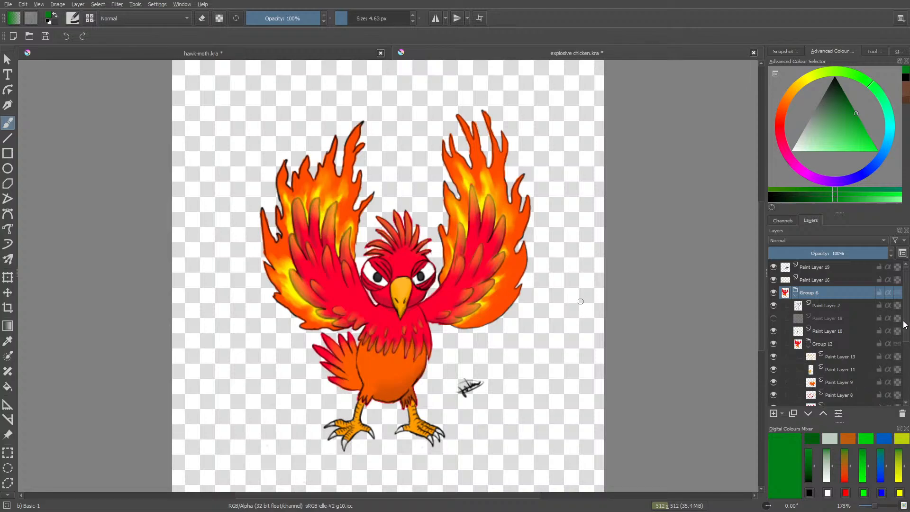
scroll(903, 327, "down", 3)
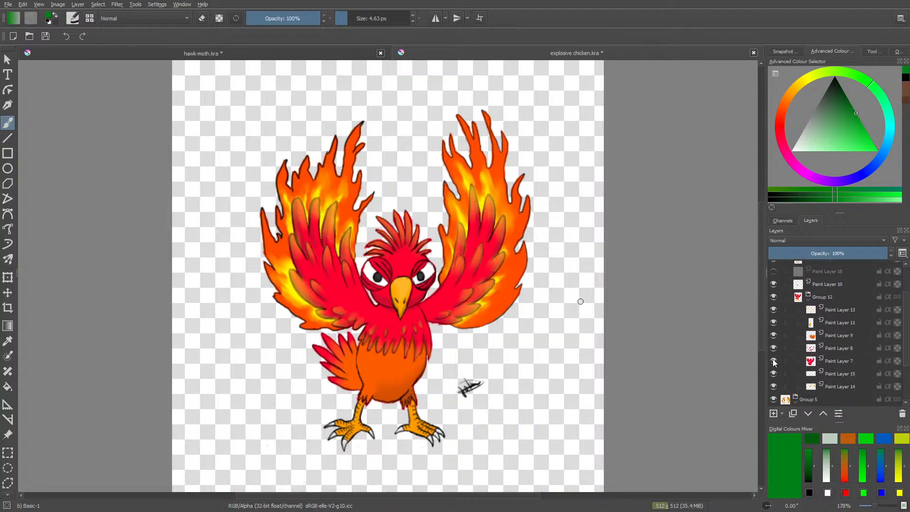
- Examine what Paint Layer 7 and Paint Layer 8 contribute to the chicken by hiding and showing each repeatedly
left_click(774, 360)
left_click(774, 359)
left_click(774, 359)
left_click(774, 360)
left_click(775, 349)
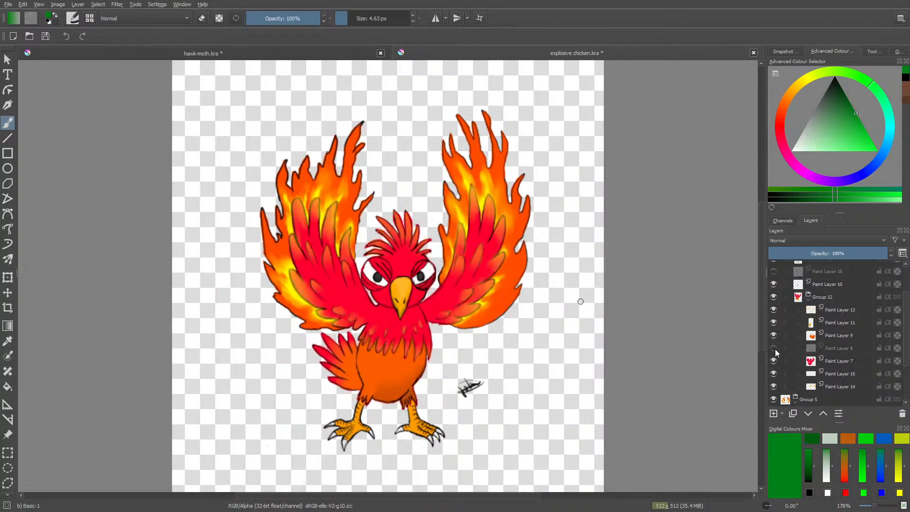
left_click(772, 348)
left_click(773, 348)
left_click(771, 348)
- Examine Paint Layer 9 by hiding and showing it, and close explosive chicken.kra without saving
left_click(774, 335)
left_click(775, 336)
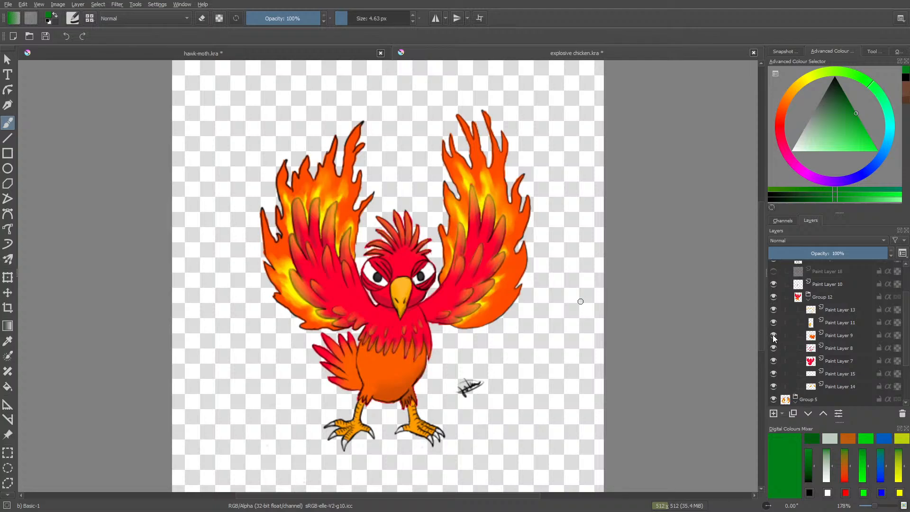
left_click(774, 336)
left_click(774, 336)
left_click(773, 335)
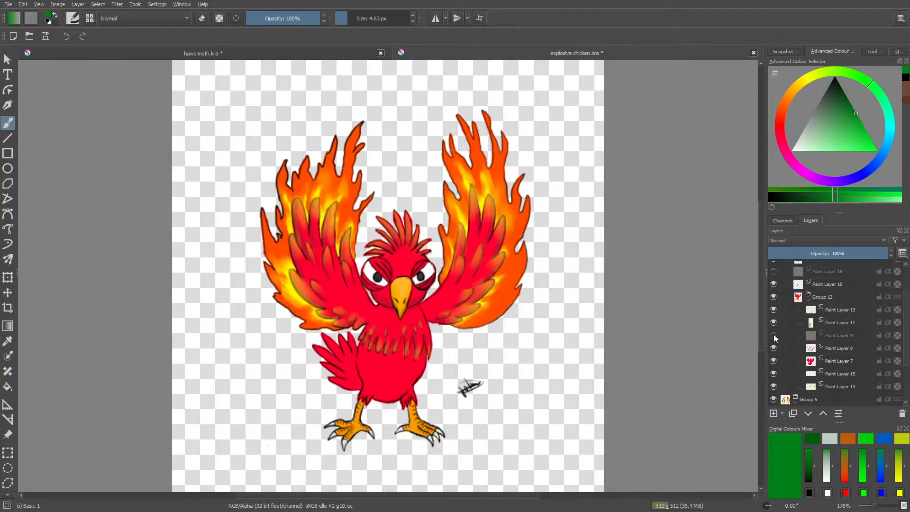
left_click(773, 334)
left_click(772, 333)
left_click(772, 332)
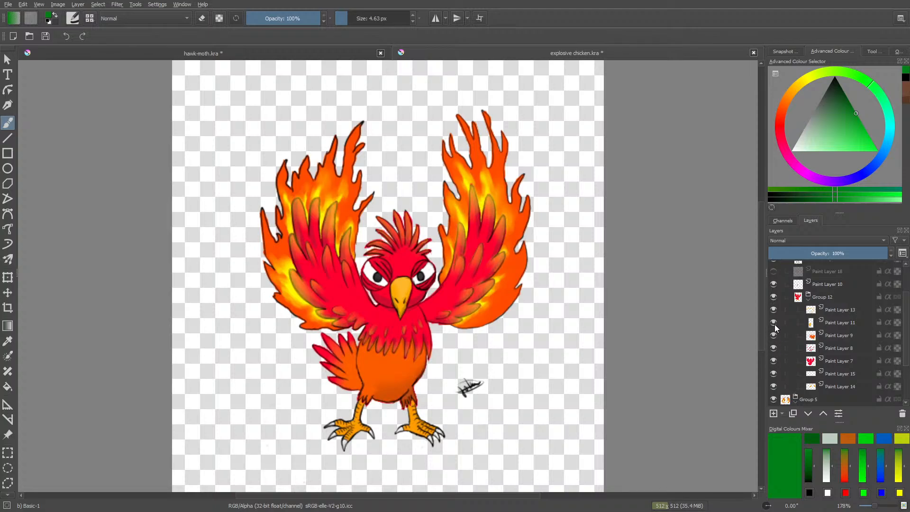
left_click(754, 52)
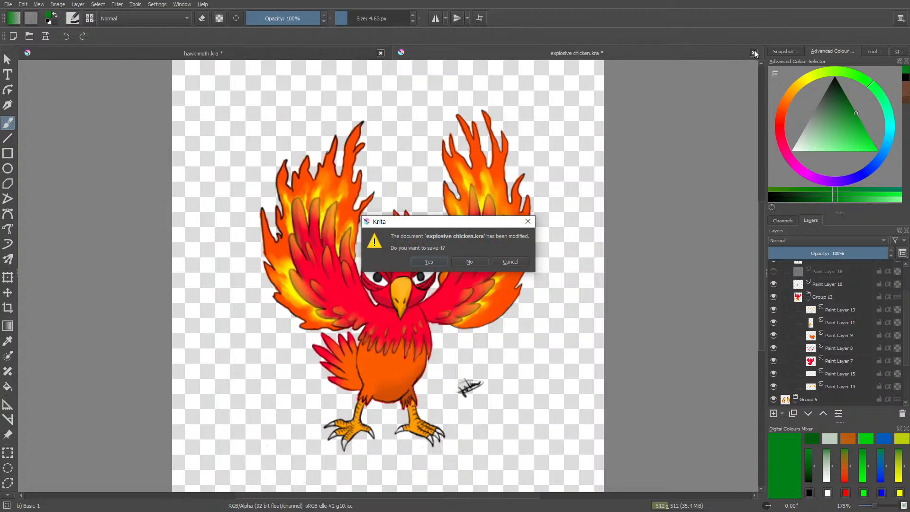
left_click(468, 262)
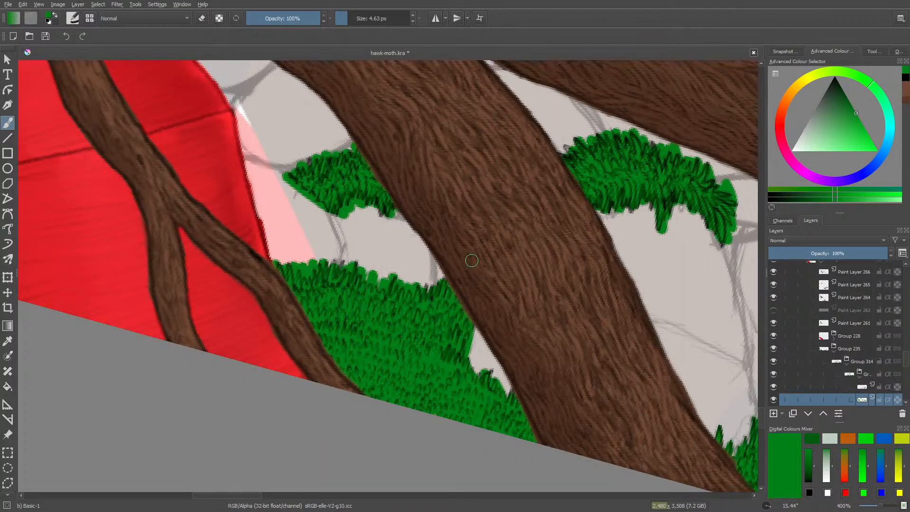
- Erase the excess green along the lower grass patch and around the small tuft between the red shape and the large root
key("e")
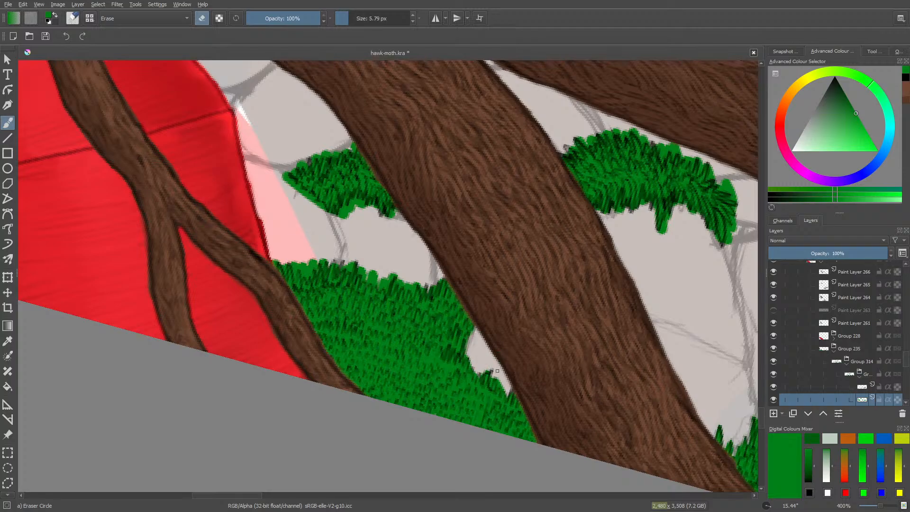
left_click_drag(491, 382, 501, 375)
mouse_move(412, 286)
left_mouse_down()
mouse_move(396, 288)
mouse_move(391, 275)
mouse_move(373, 285)
mouse_move(374, 265)
mouse_move(369, 277)
mouse_move(333, 246)
mouse_move(324, 260)
mouse_move(296, 266)
mouse_move(314, 258)
mouse_move(309, 269)
mouse_move(295, 267)
mouse_move(297, 251)
mouse_move(287, 256)
left_mouse_up()
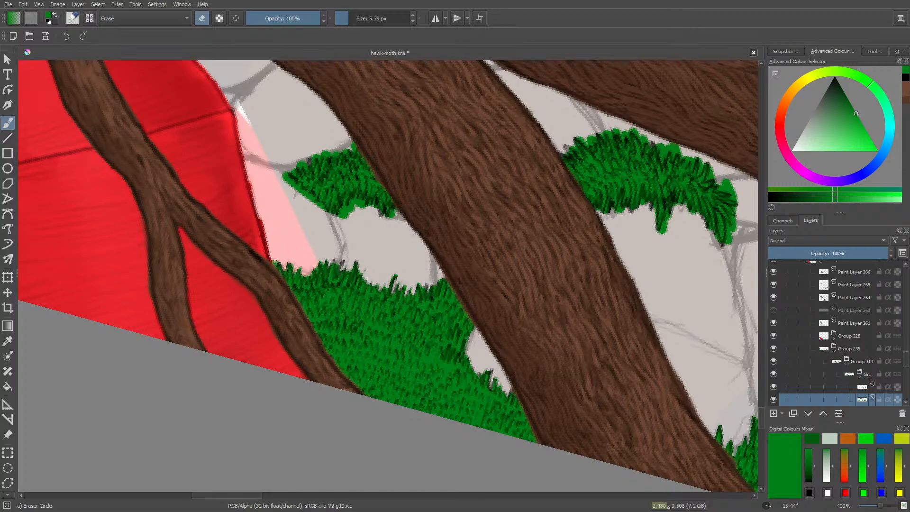
mouse_move(284, 179)
left_mouse_down()
mouse_move(340, 220)
mouse_move(356, 205)
mouse_move(367, 213)
left_mouse_up()
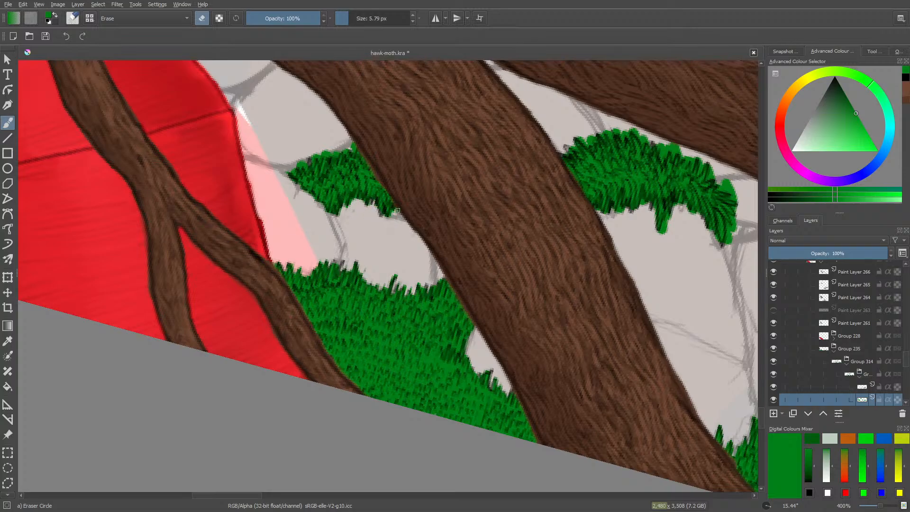
left_click_drag(350, 203, 353, 202)
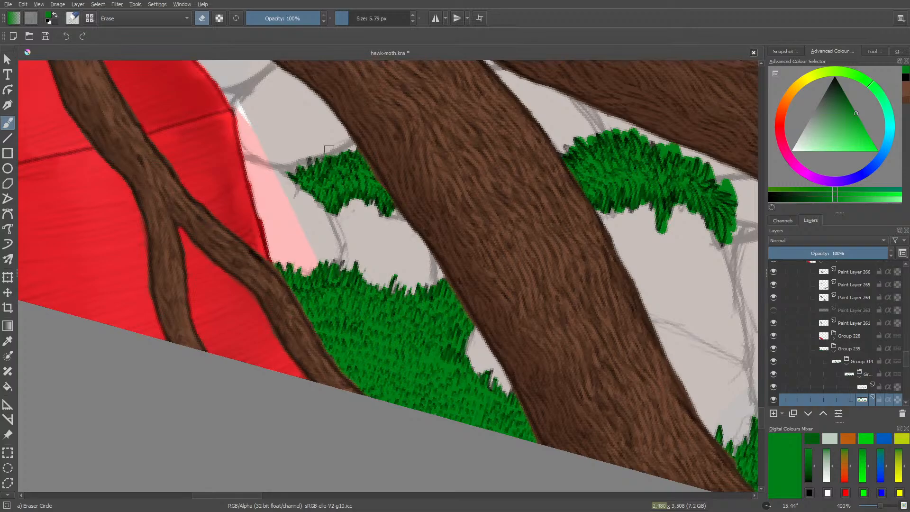
- Trim the green around the arched grass tuft between the two large roots so its edges follow the blades
key("e")
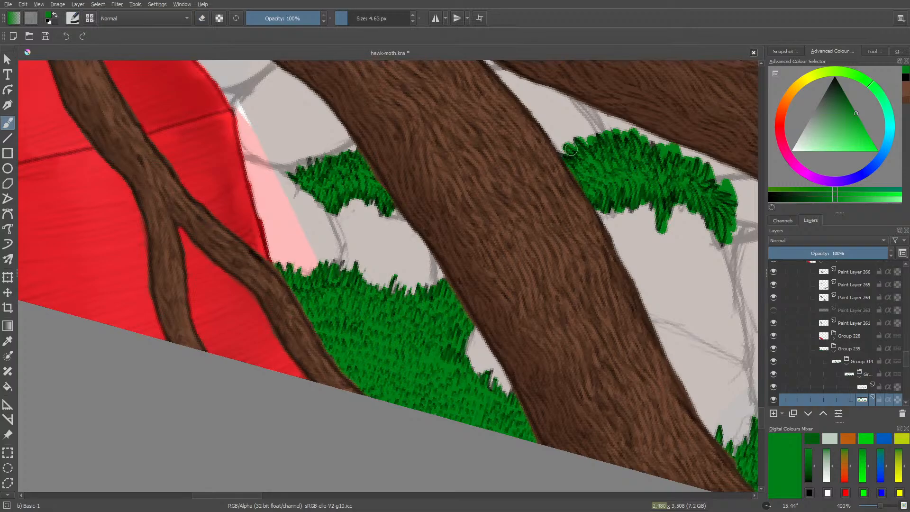
key("e")
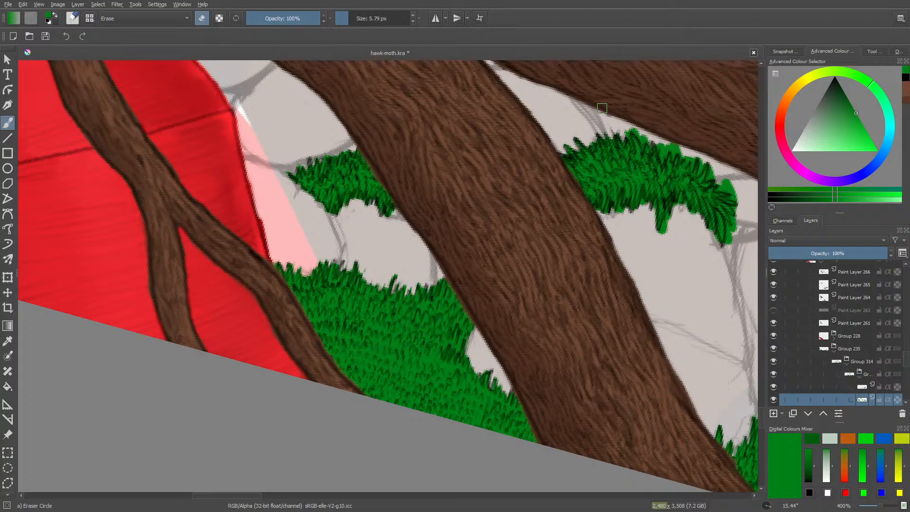
left_click_drag(216, 494, 251, 490)
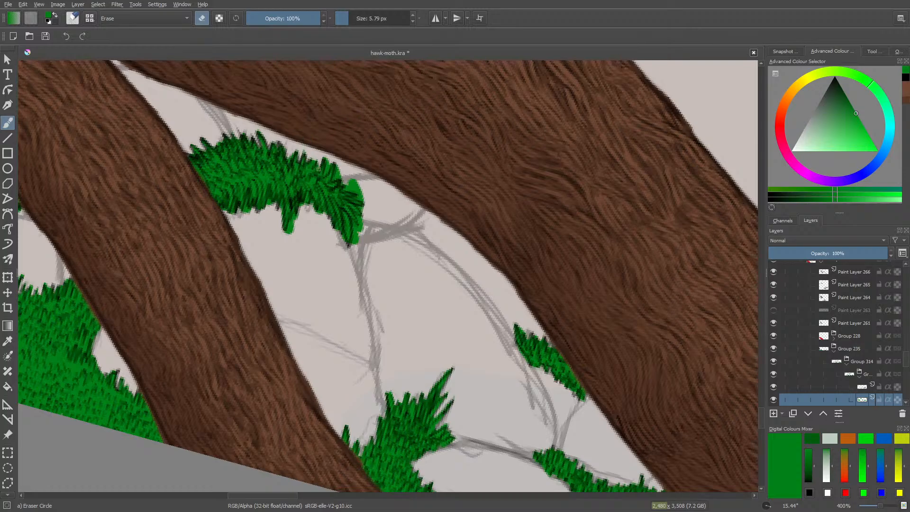
mouse_move(330, 152)
left_mouse_down()
mouse_move(328, 168)
mouse_move(340, 167)
left_mouse_up()
mouse_move(351, 174)
left_mouse_down()
mouse_move(360, 189)
mouse_move(349, 186)
left_mouse_up()
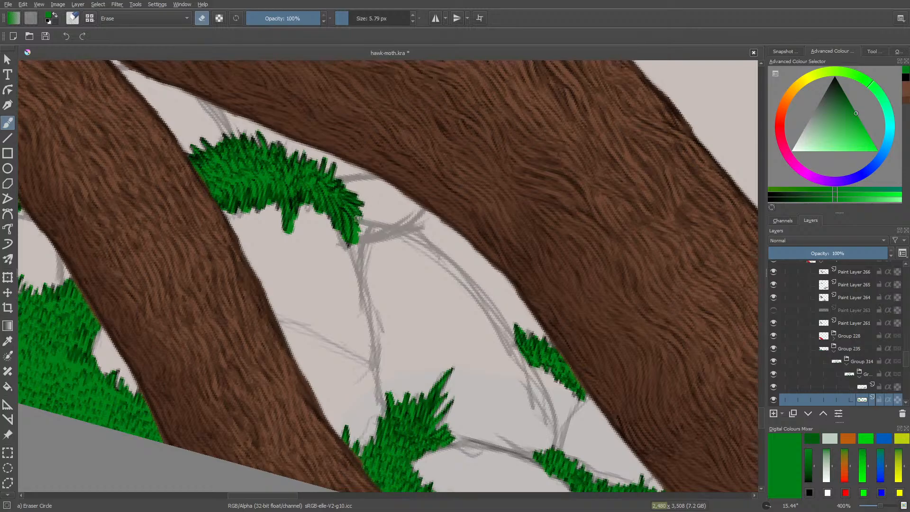
left_click_drag(357, 233, 356, 241)
key("e")
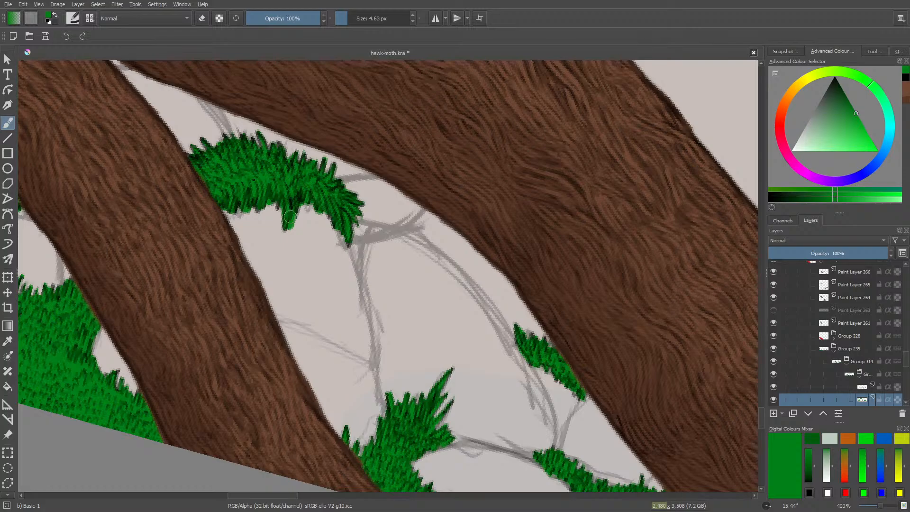
key("e")
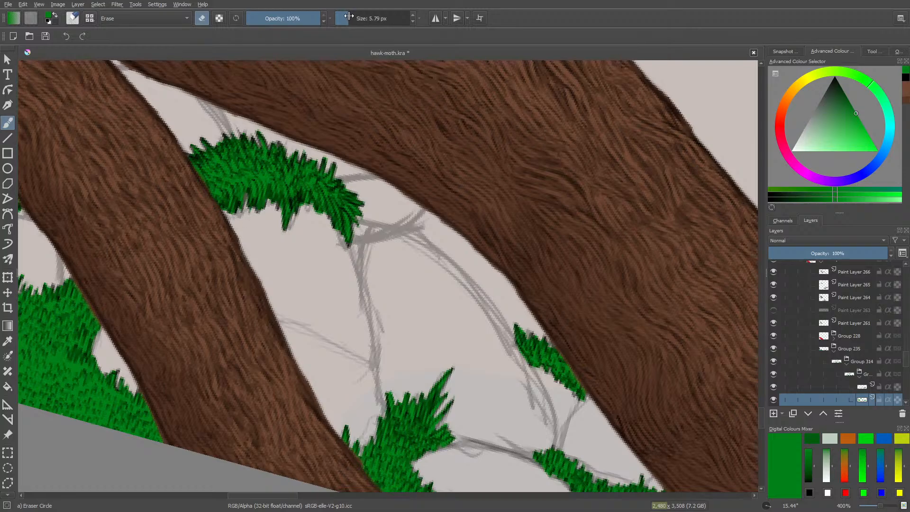
key("e")
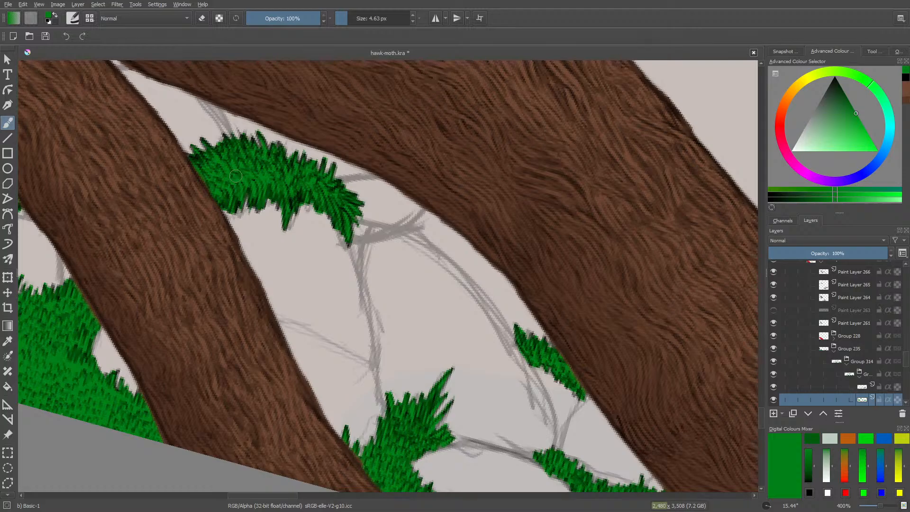
- Paint the tiny grass tuft between the red shape and the large root green with a 1.81 px brush, and save the painting
left_click_drag(280, 498, 237, 504)
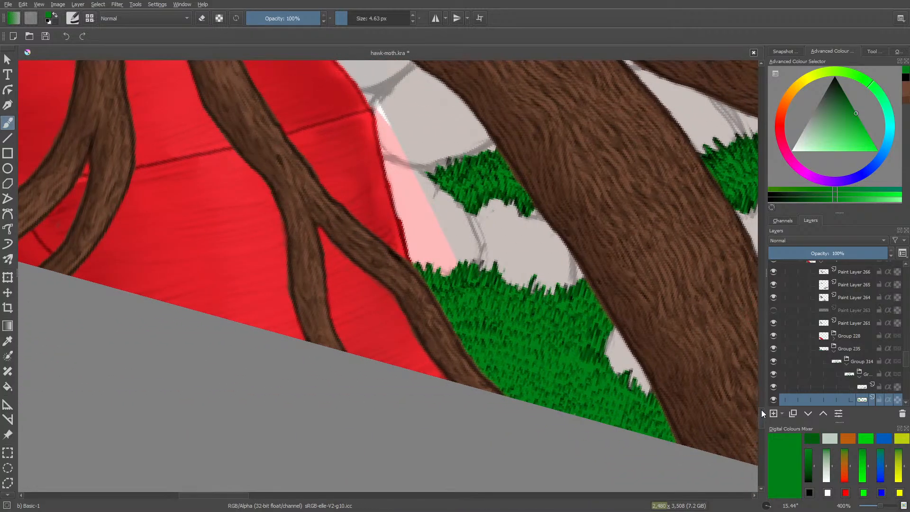
mouse_move(761, 409)
left_mouse_down()
mouse_move(760, 392)
mouse_move(761, 401)
left_mouse_up()
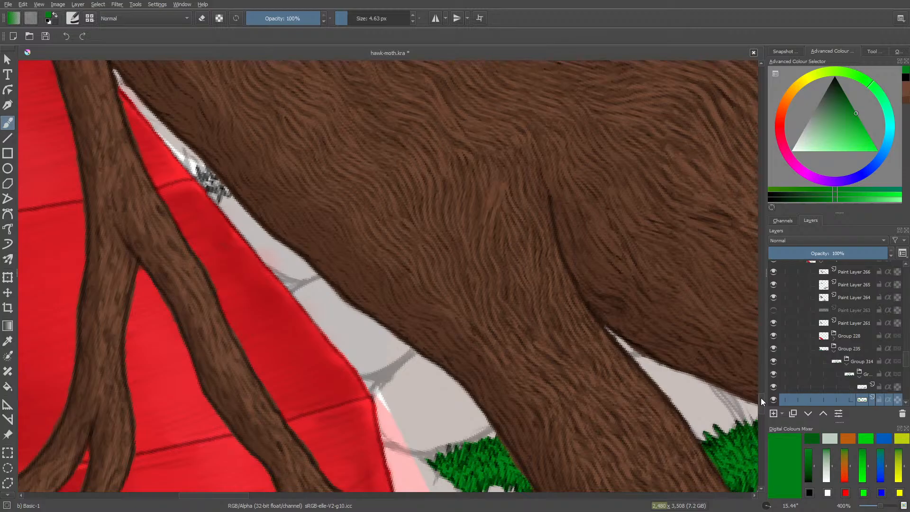
key("bracketleft")
key("bracketleft")
key("bracketleft")
left_click_drag(199, 179, 226, 188)
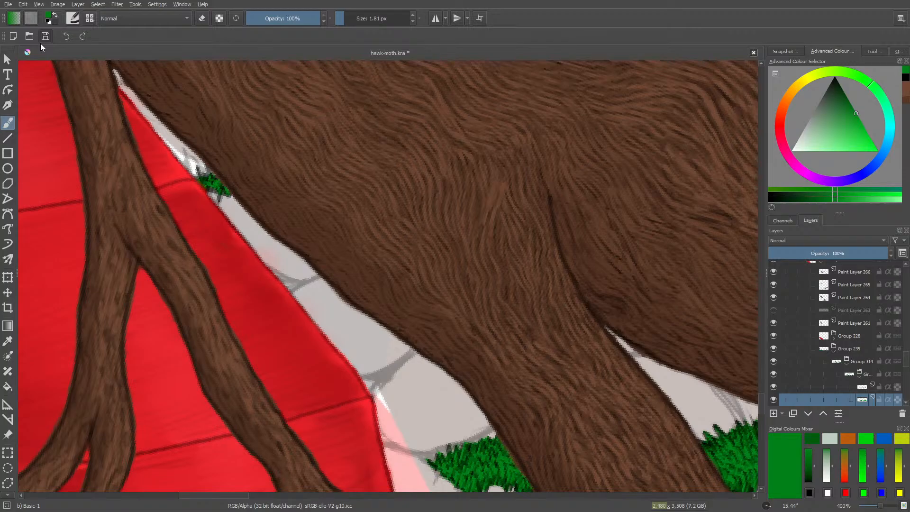
key("ctrl+s")
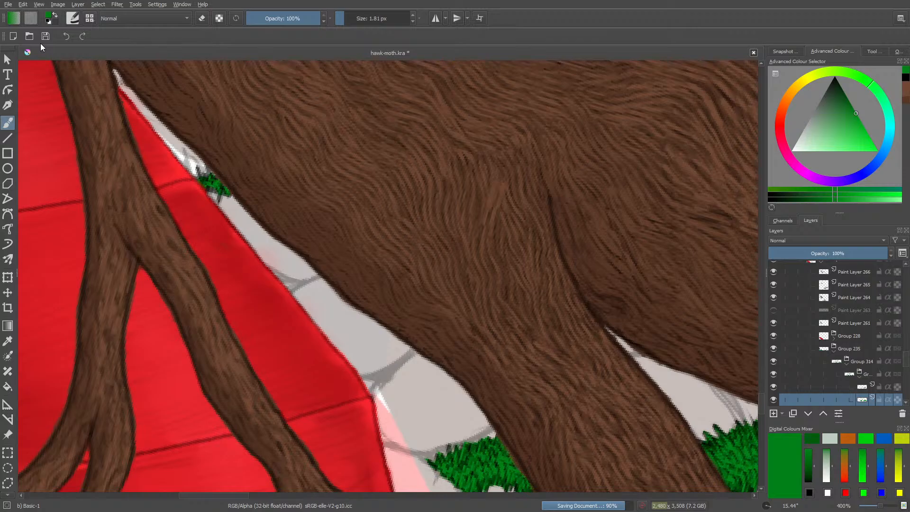
- Reset the canvas rotation to 0° and examine the overall painting at 33% zoom
left_click(875, 506)
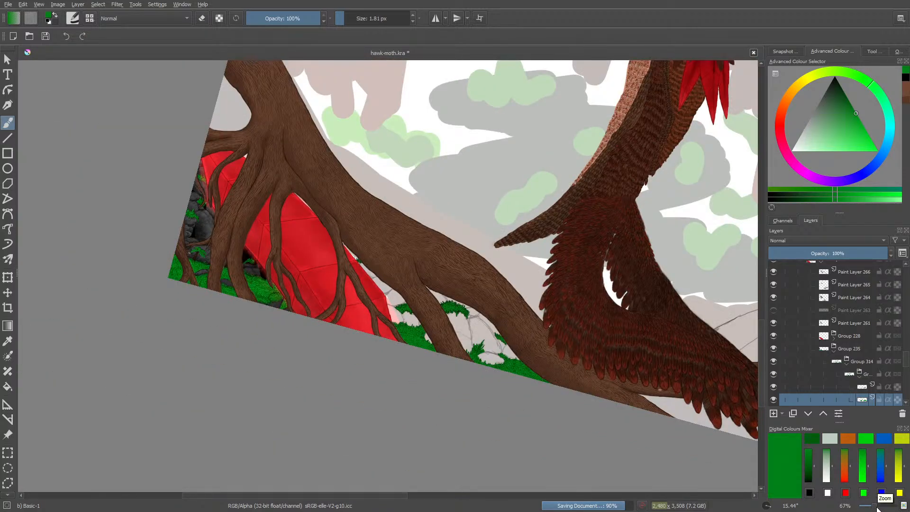
right_click(303, 183)
left_click(303, 100)
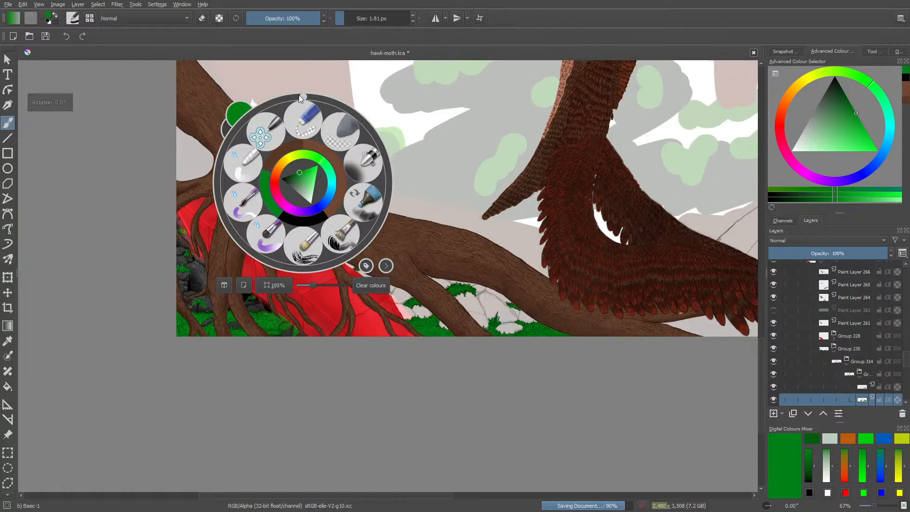
left_click_drag(284, 495, 313, 507)
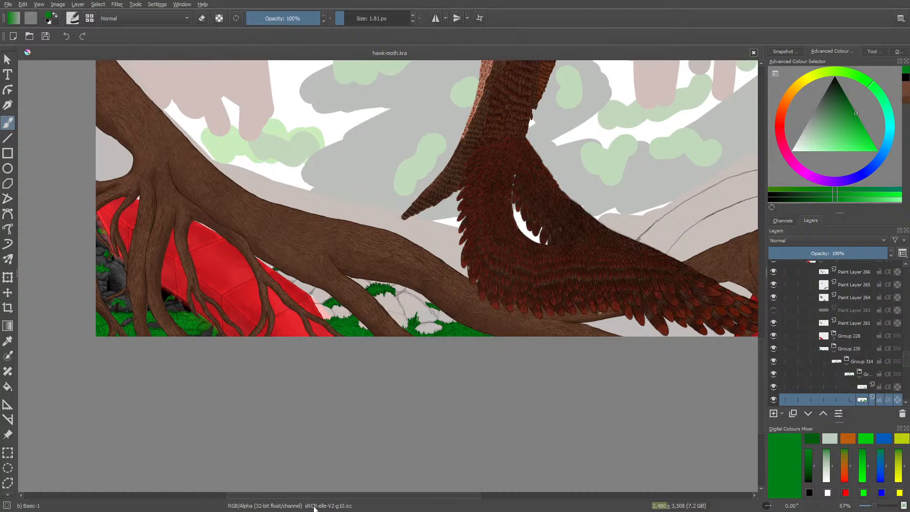
scroll(764, 363, "up", 3)
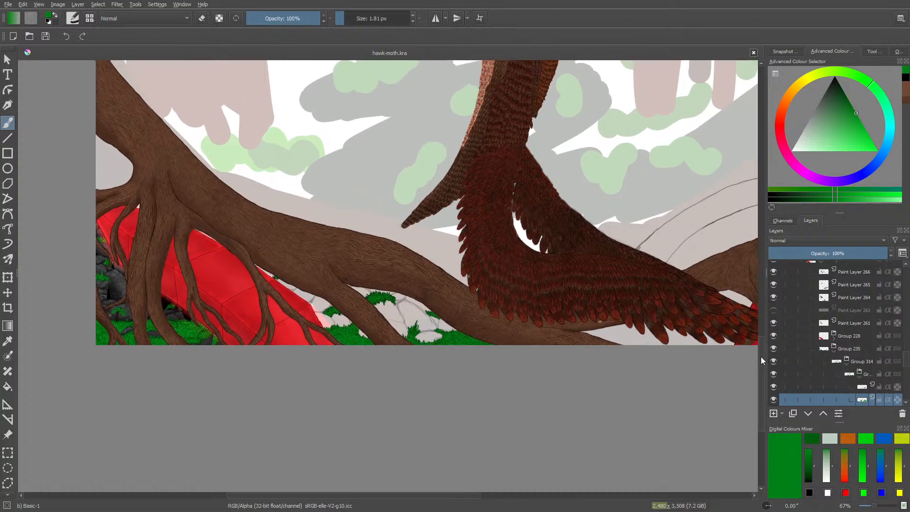
left_click_drag(874, 507, 870, 510)
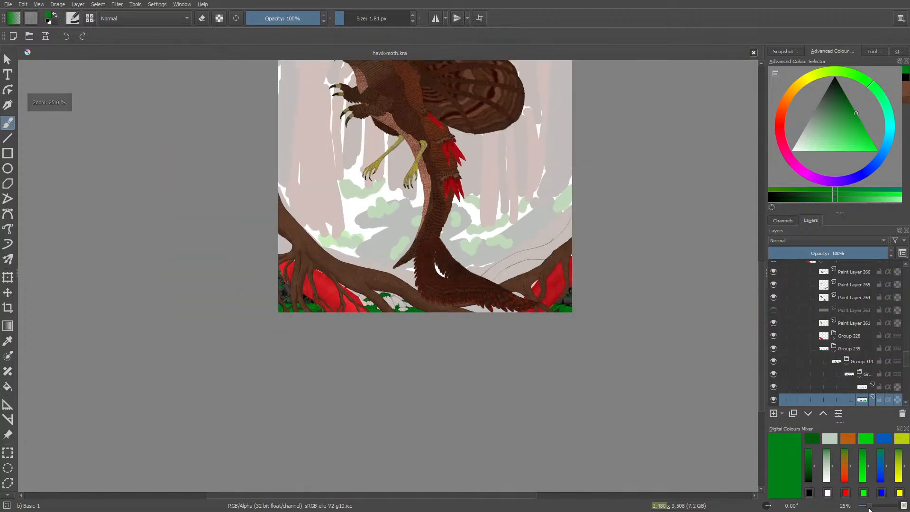
scroll(869, 510, "up", 1)
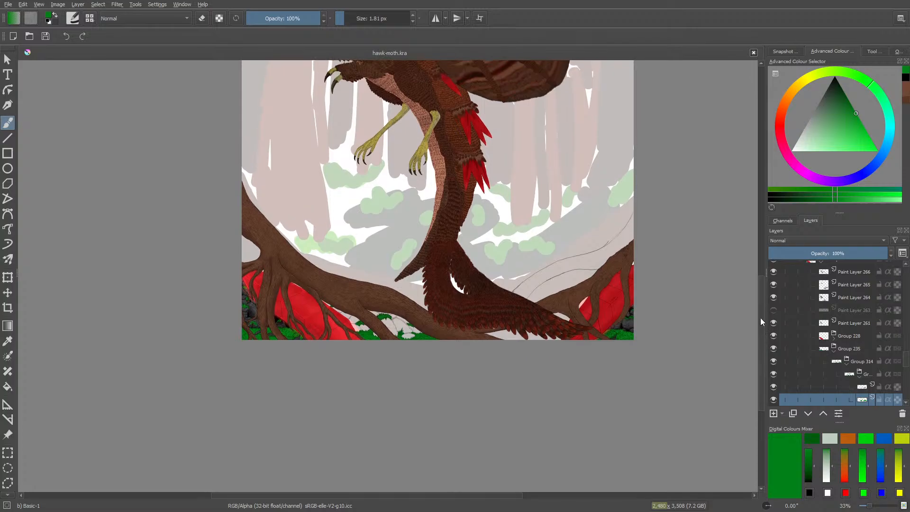
left_click_drag(760, 317, 761, 283)
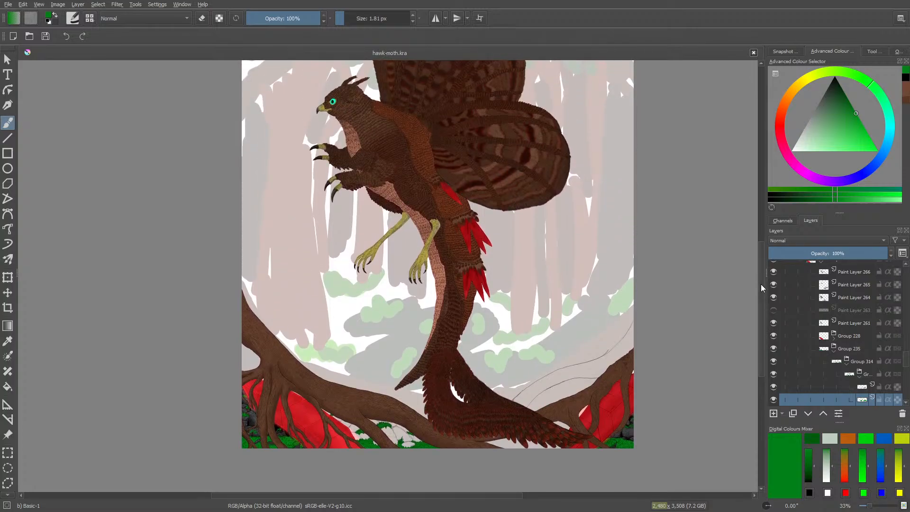